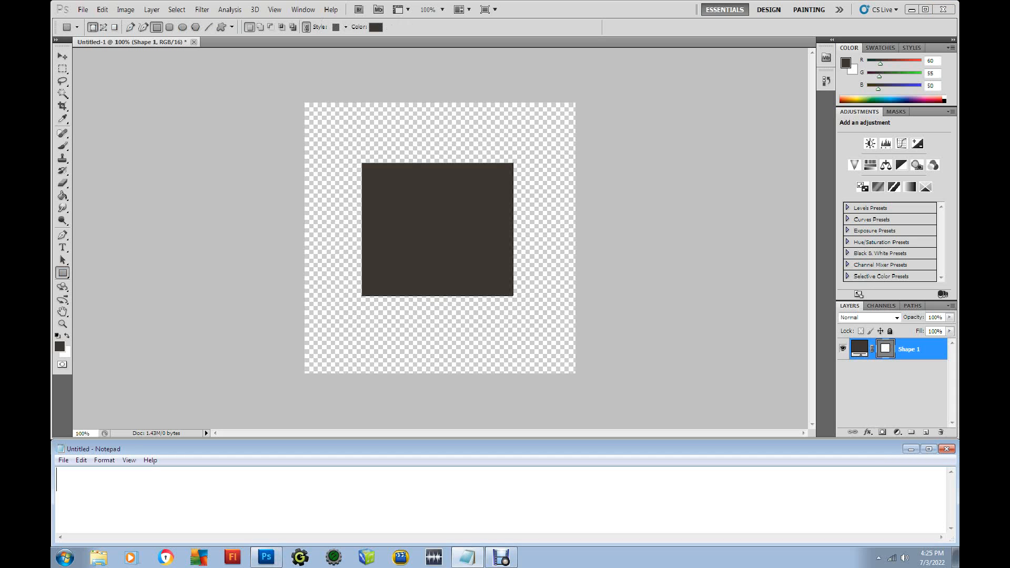
Step: Write the heading "How to use the FX effects in the layers menu." in the Notepad document
{"action": "type", "text": "How to use the "}
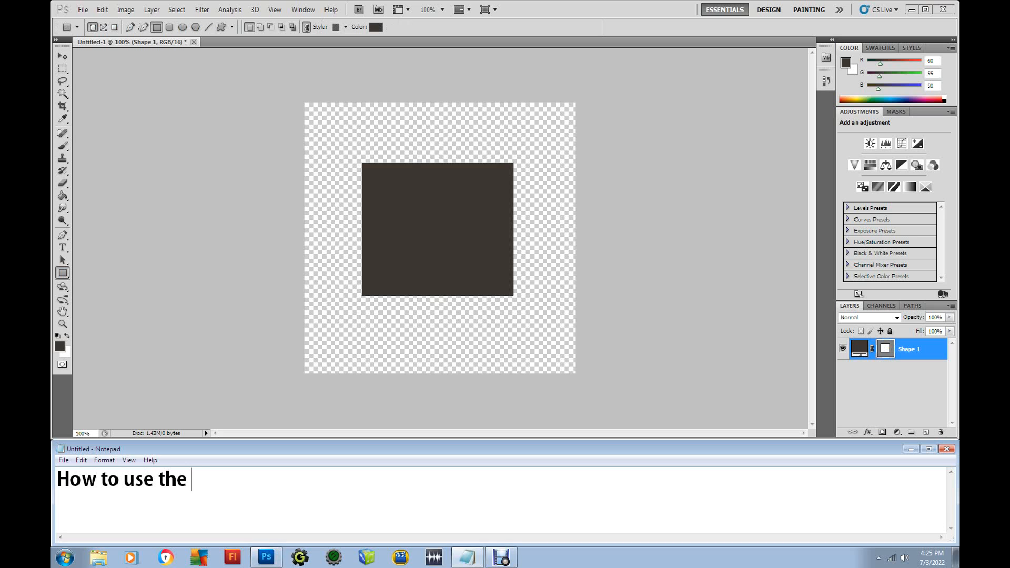
{"action": "type", "text": "FX effects in"}
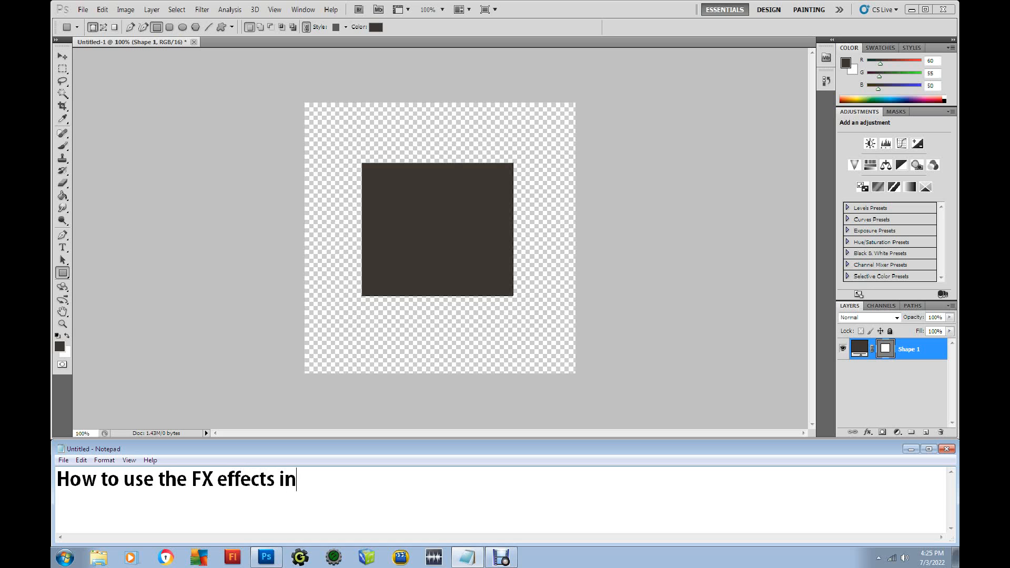
{"action": "type", "text": " the layers menu"}
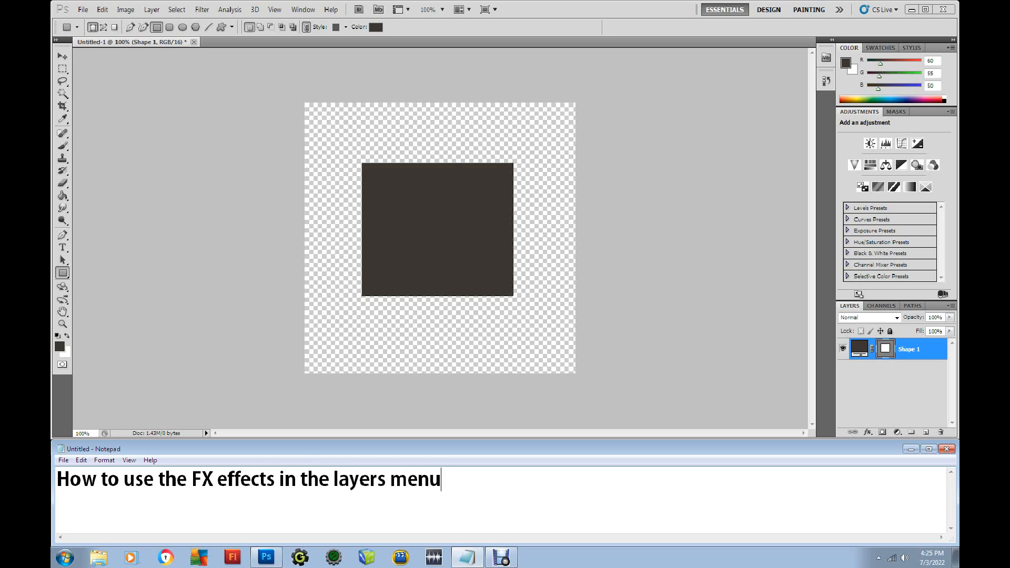
{"action": "type", "text": "."}
{"action": "key", "text": "alt+Tab"}
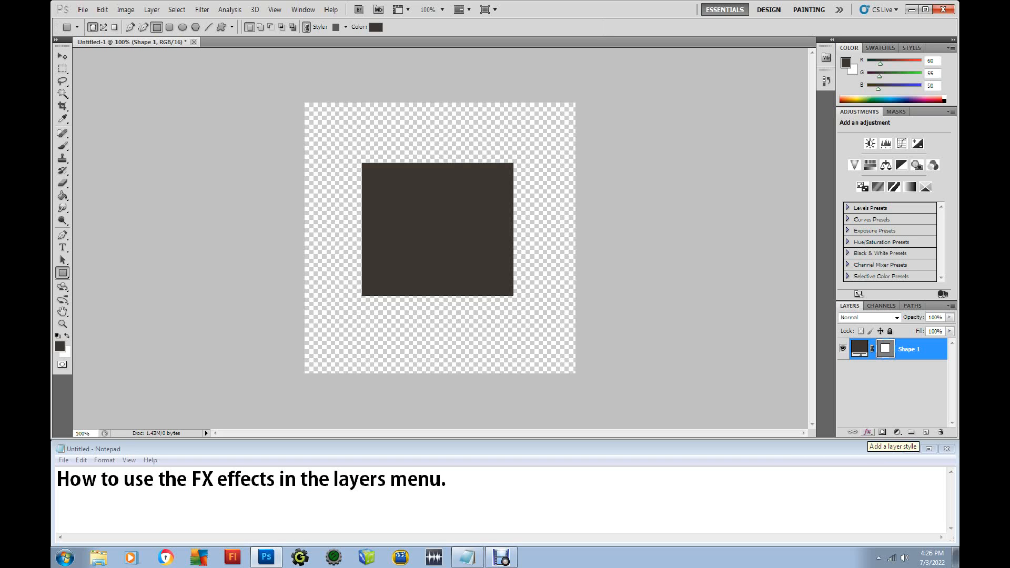
{"action": "key", "text": "alt+Tab"}
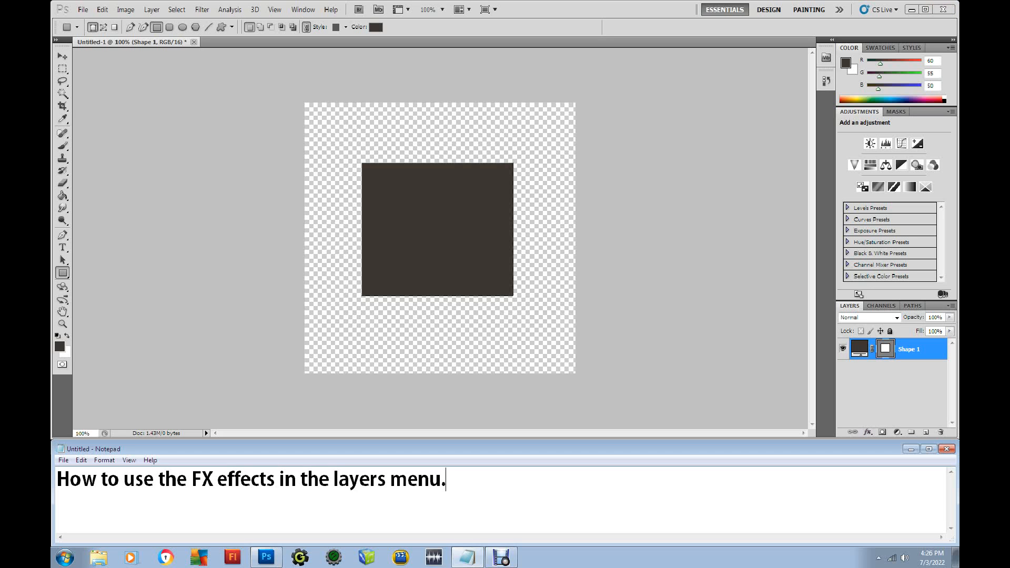
Step: Add a second line reading "Click on the FX button in the layers menu at the bottom"
{"action": "key", "text": "Return"}
{"action": "type", "text": "Click on the FX"}
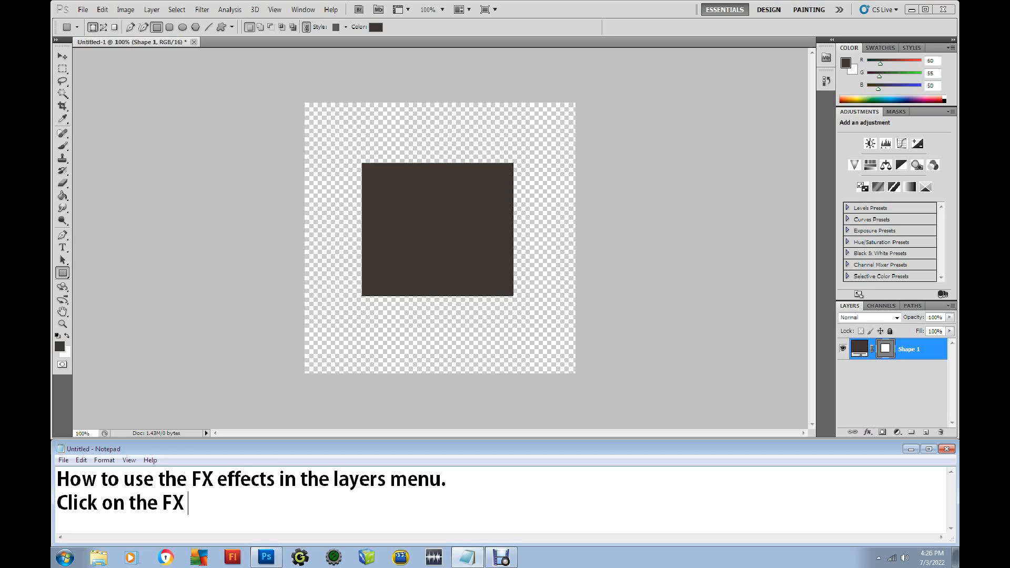
{"action": "type", "text": " button in the"}
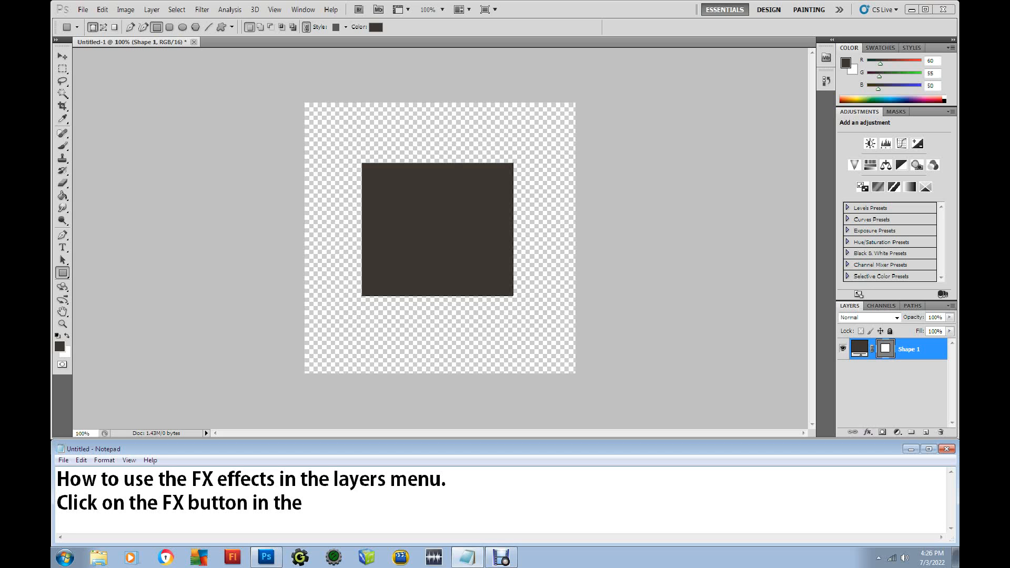
{"action": "type", "text": " layers menu"}
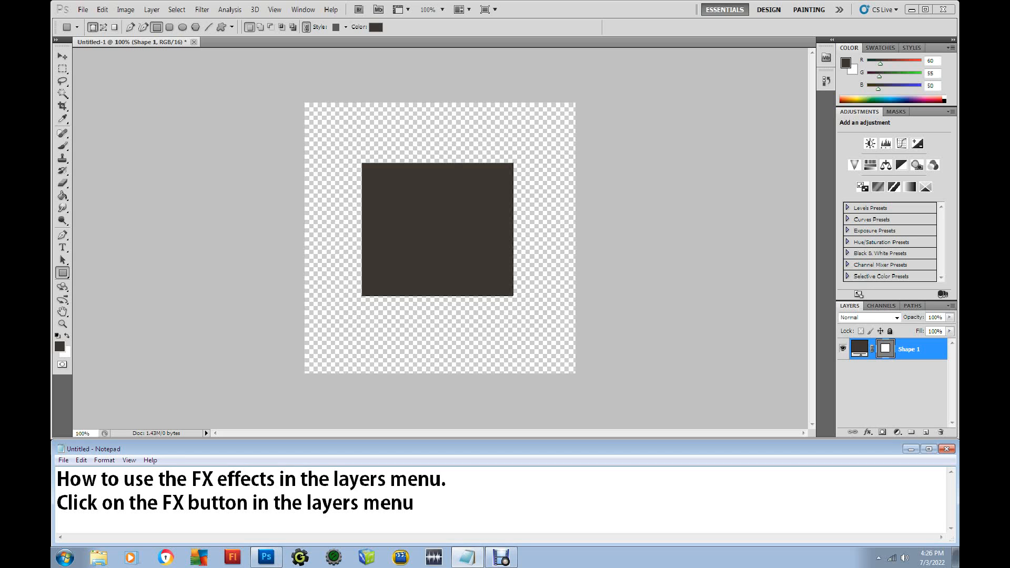
{"action": "type", "text": " at the bottom"}
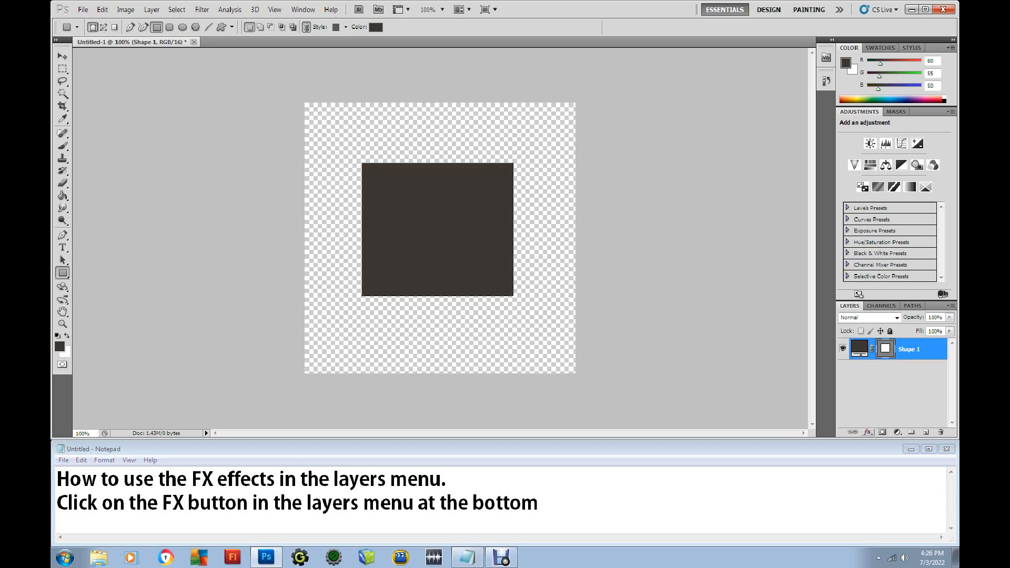
Step: In Photoshop, add a drop shadow to the Shape 1 layer with a distance of 36 px, keeping the shape unobstructed by the dialog
{"action": "left_click", "coordinate": [869, 432]}
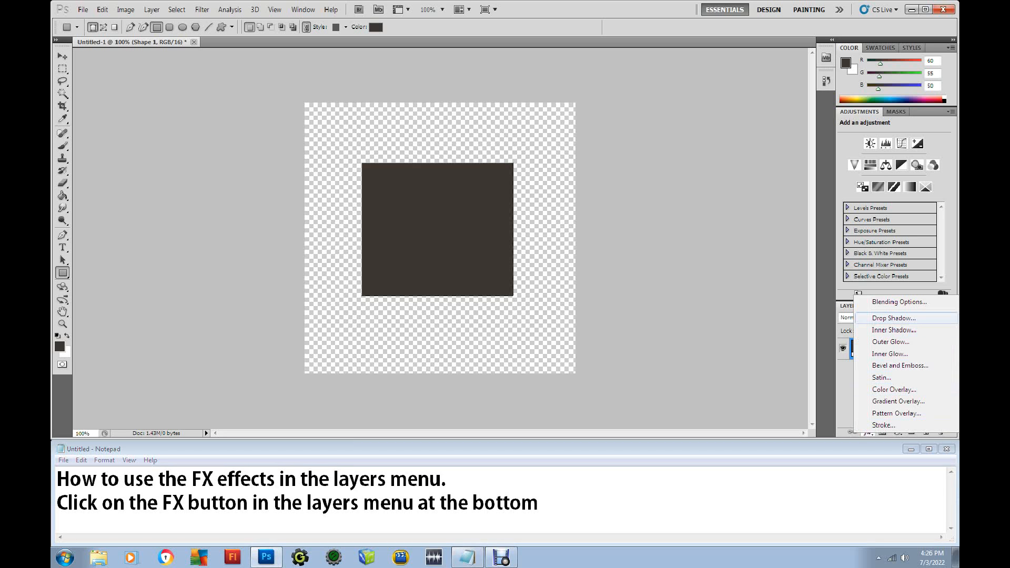
{"action": "left_click", "coordinate": [899, 301]}
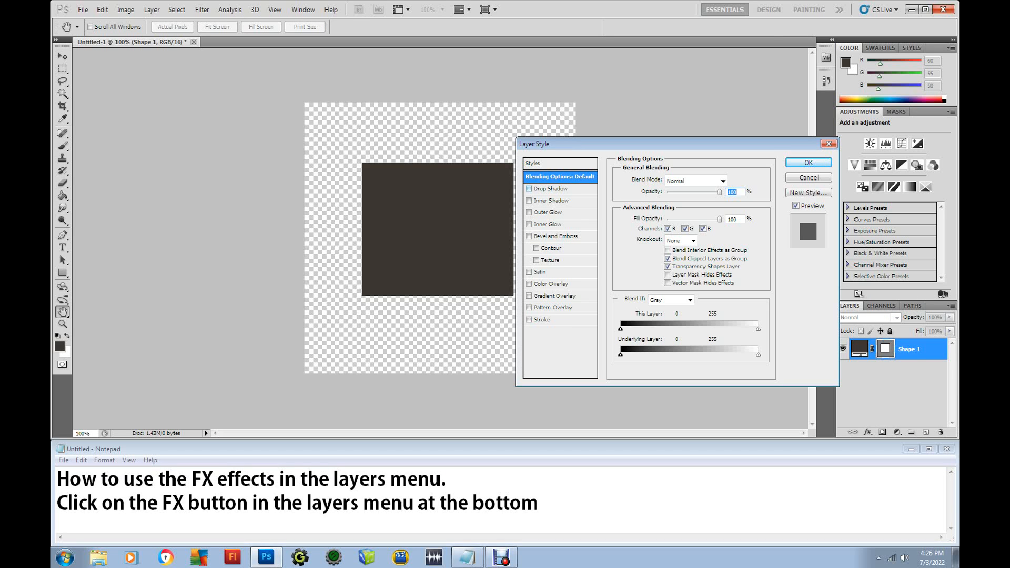
{"action": "left_click", "coordinate": [552, 188]}
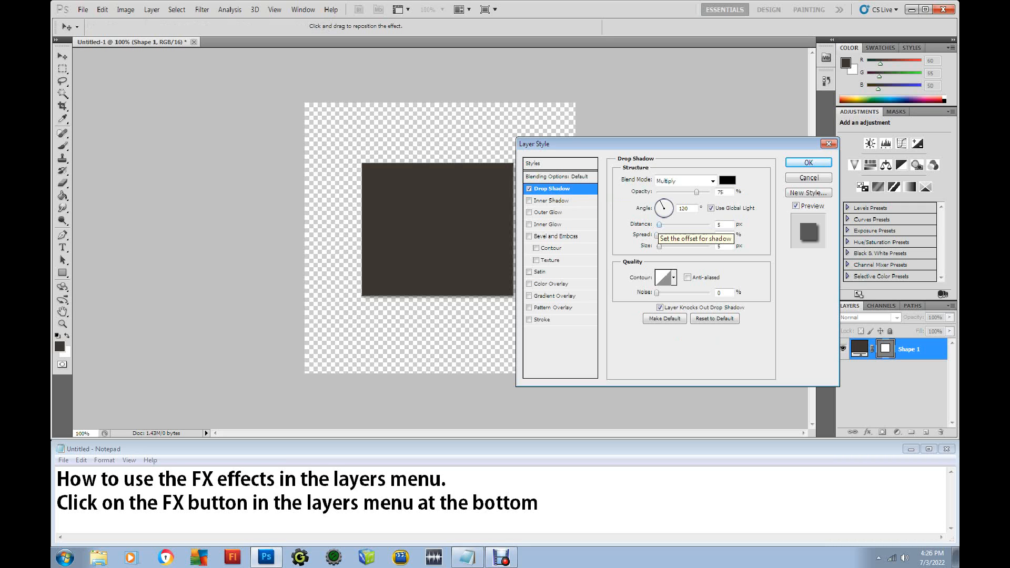
{"action": "left_click_drag", "start_coordinate": [660, 224], "coordinate": [676, 225]}
{"action": "left_click_drag", "start_coordinate": [579, 144], "coordinate": [680, 139]}
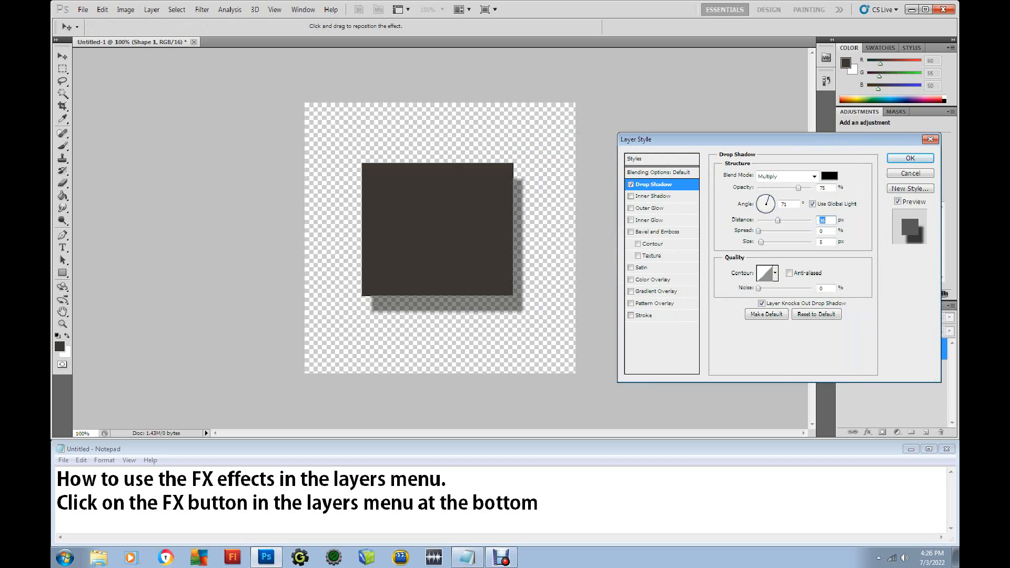
Step: Set the drop shadow's angle to -73° and its size to 16 px
{"action": "mouse_move", "coordinate": [769, 197]}
{"action": "left_mouse_down"}
{"action": "mouse_move", "coordinate": [757, 203]}
{"action": "mouse_move", "coordinate": [767, 207]}
{"action": "left_mouse_up"}
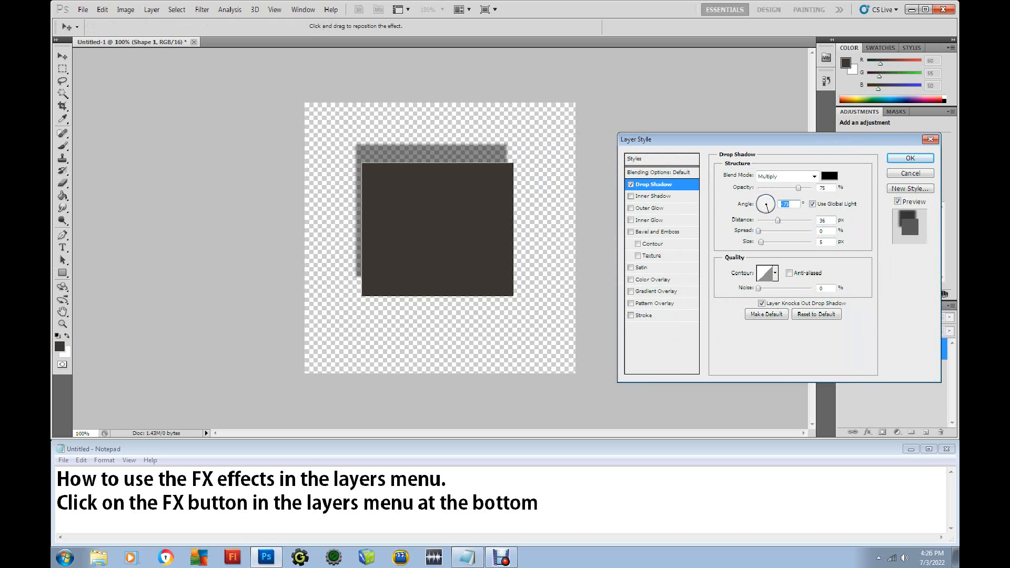
{"action": "left_click", "coordinate": [827, 230]}
{"action": "mouse_move", "coordinate": [761, 242]}
{"action": "left_mouse_down"}
{"action": "mouse_move", "coordinate": [781, 242]}
{"action": "mouse_move", "coordinate": [765, 243]}
{"action": "left_mouse_up"}
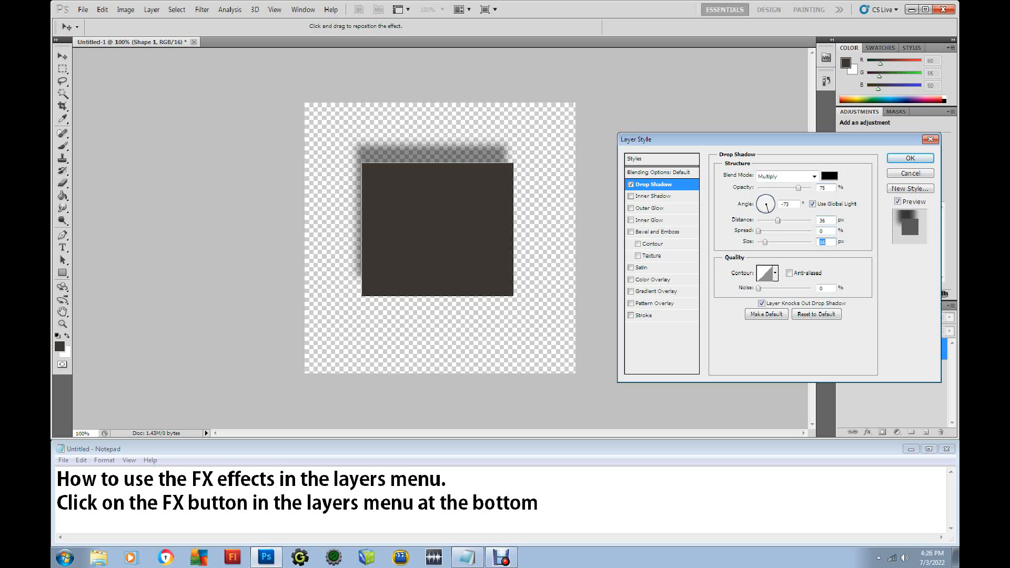
Step: Change the drop shadow colour to red, #e71212
{"action": "left_click", "coordinate": [830, 175]}
{"action": "left_click", "coordinate": [611, 125]}
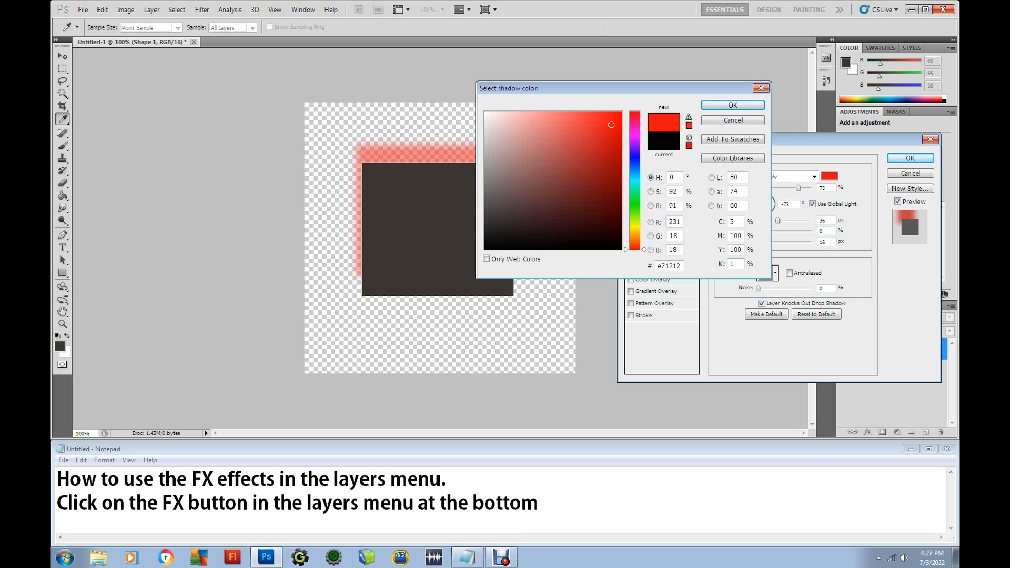
{"action": "key", "text": "Return"}
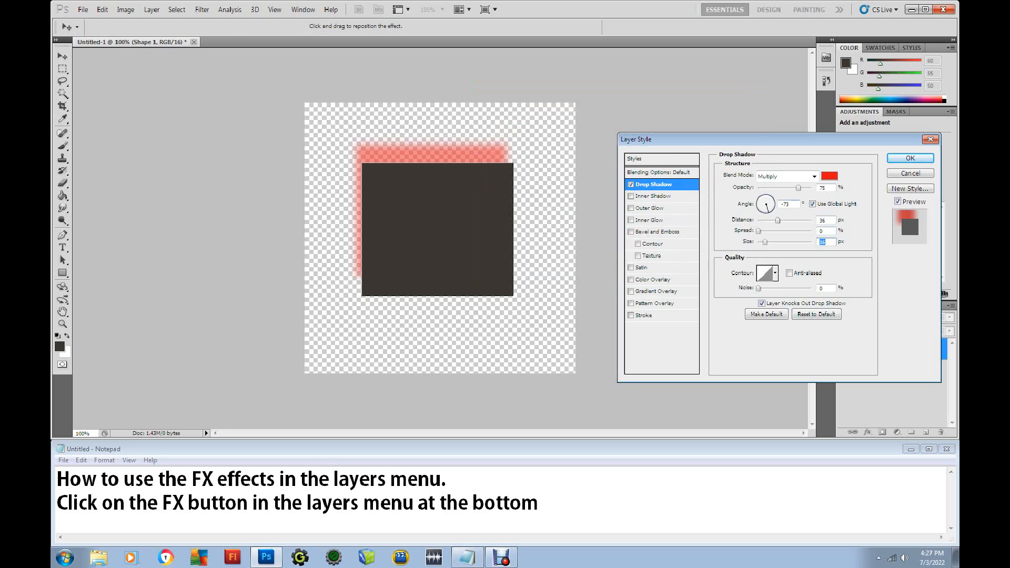
Step: Turn off global light for the drop shadow and set its own angle to -150°
{"action": "left_click", "coordinate": [812, 204]}
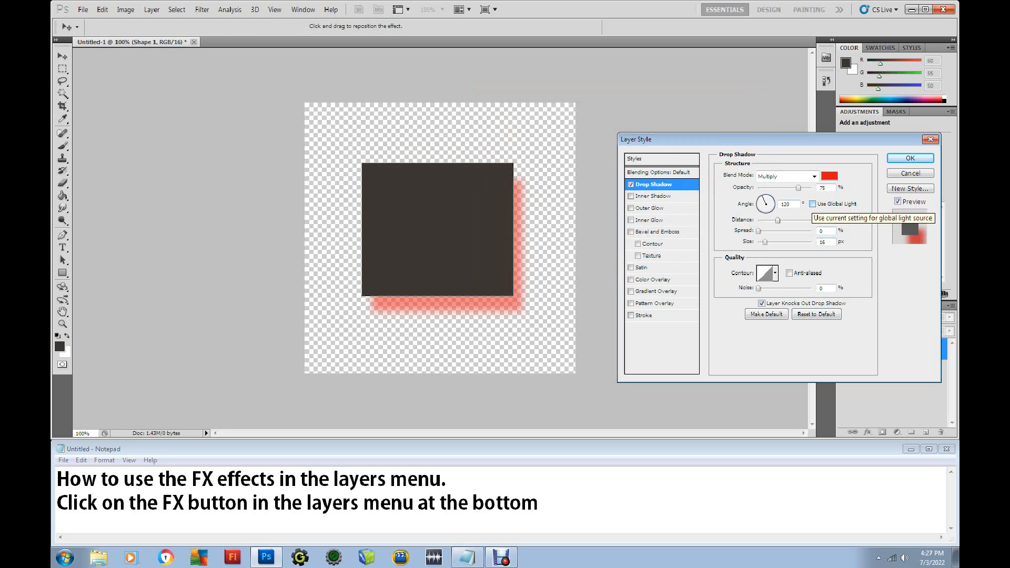
{"action": "left_click", "coordinate": [772, 198]}
{"action": "mouse_move", "coordinate": [771, 198]}
{"action": "left_mouse_down"}
{"action": "mouse_move", "coordinate": [775, 208]}
{"action": "mouse_move", "coordinate": [758, 209]}
{"action": "left_mouse_up"}
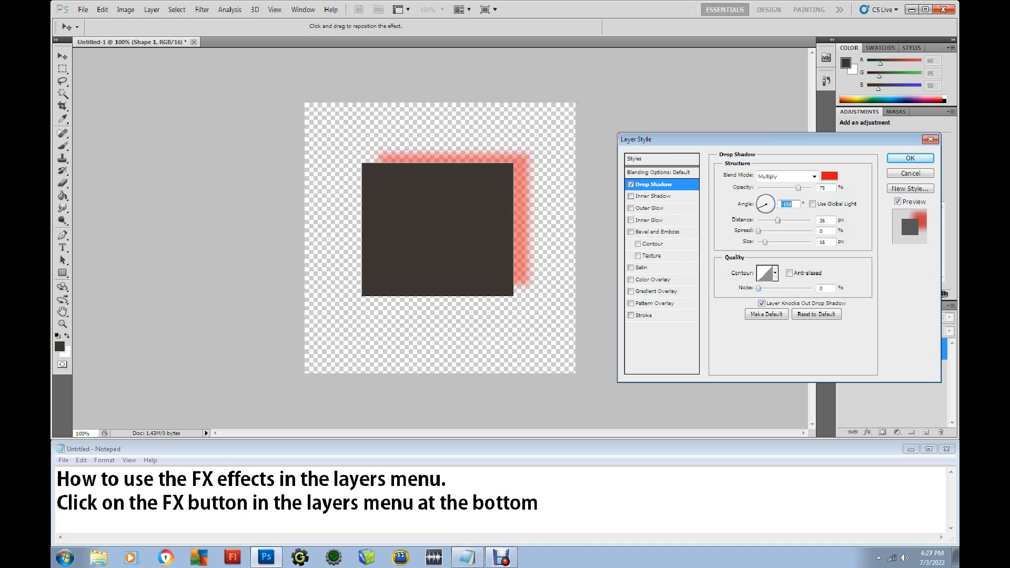
Step: Set the drop shadow's noise to 65% and spread to 27%, and increase its size
{"action": "left_click_drag", "start_coordinate": [759, 289], "coordinate": [793, 289]}
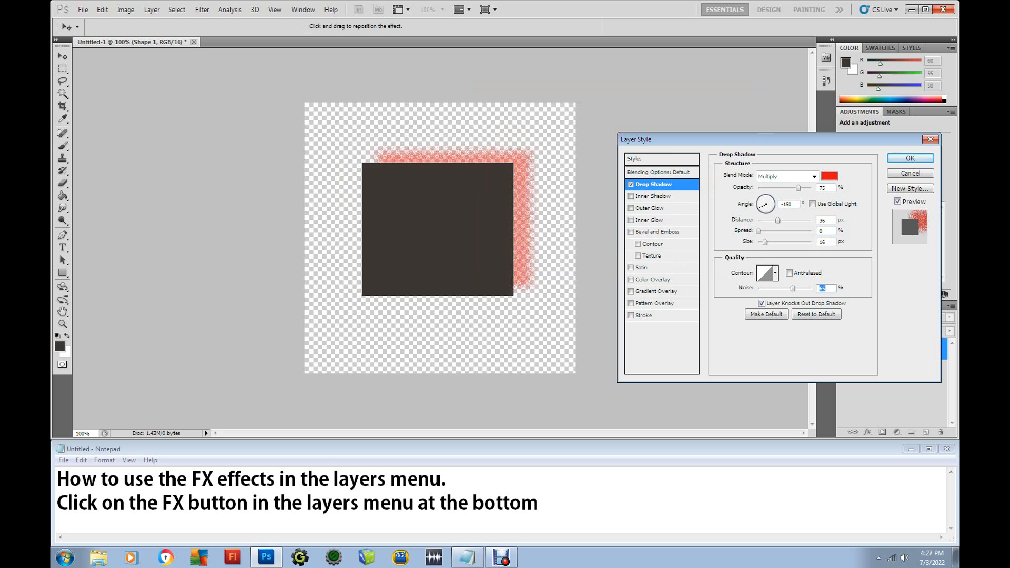
{"action": "mouse_move", "coordinate": [759, 231]}
{"action": "left_mouse_down"}
{"action": "mouse_move", "coordinate": [791, 230]}
{"action": "mouse_move", "coordinate": [772, 231]}
{"action": "mouse_move", "coordinate": [768, 242]}
{"action": "mouse_move", "coordinate": [790, 242]}
{"action": "mouse_move", "coordinate": [771, 242]}
{"action": "left_mouse_up"}
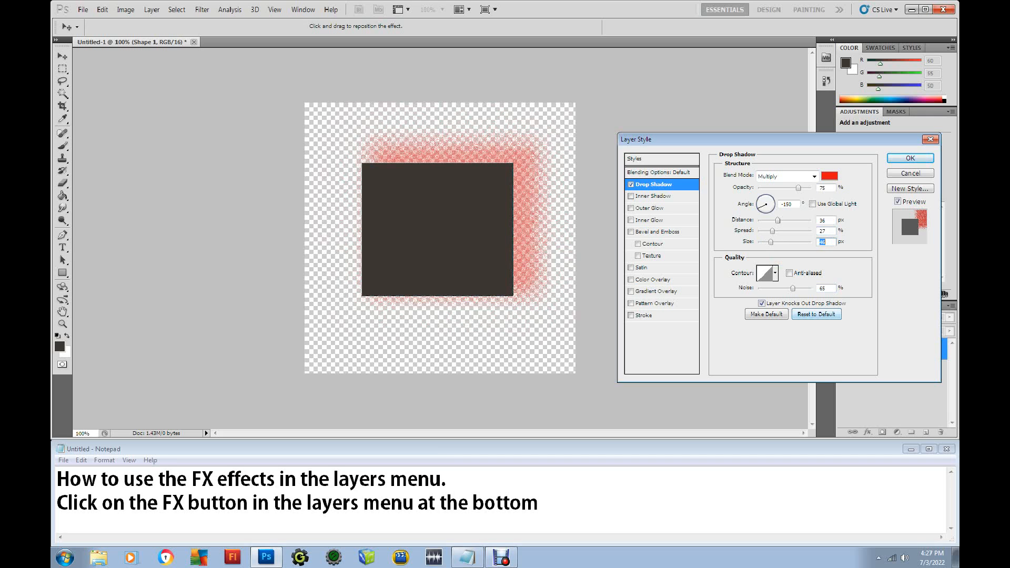
Step: Reset the drop shadow to its default settings
{"action": "left_click", "coordinate": [817, 315]}
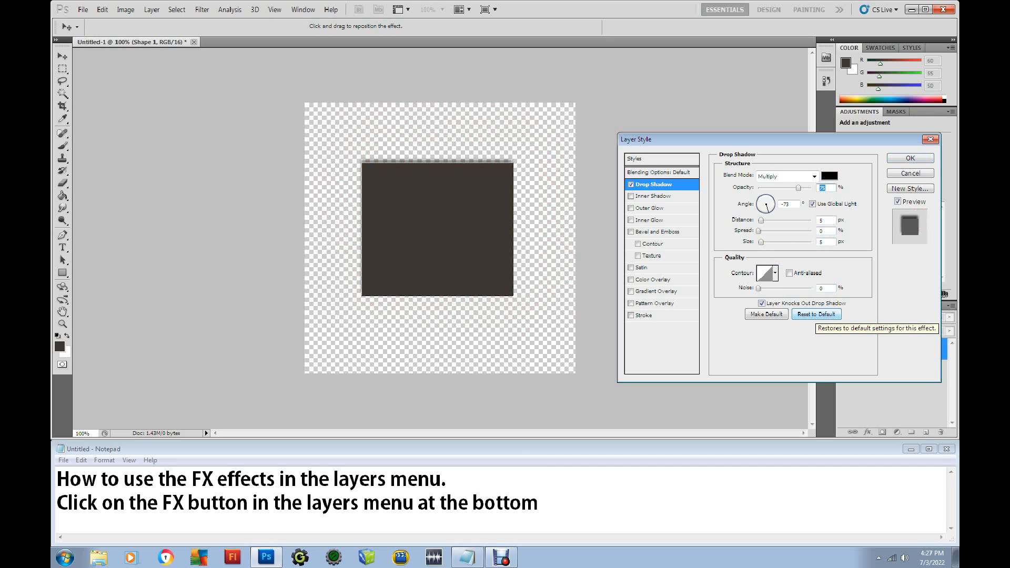
Step: Add the line "1. Drop Shadow, Using Distance, Spread, Size to drop a shadow" at the end of the Notepad notes
{"action": "left_click", "coordinate": [539, 503]}
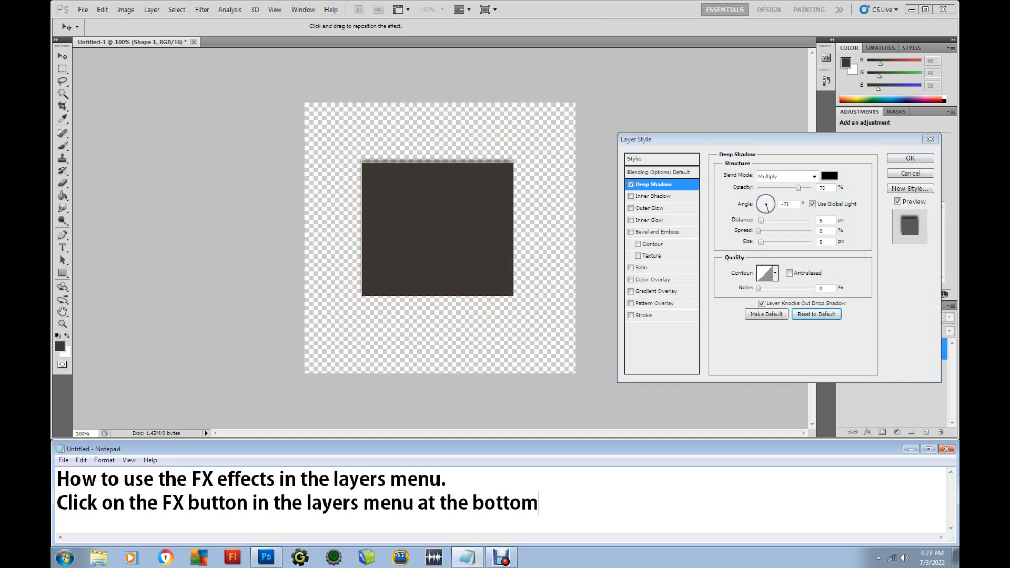
{"action": "key", "text": "Return"}
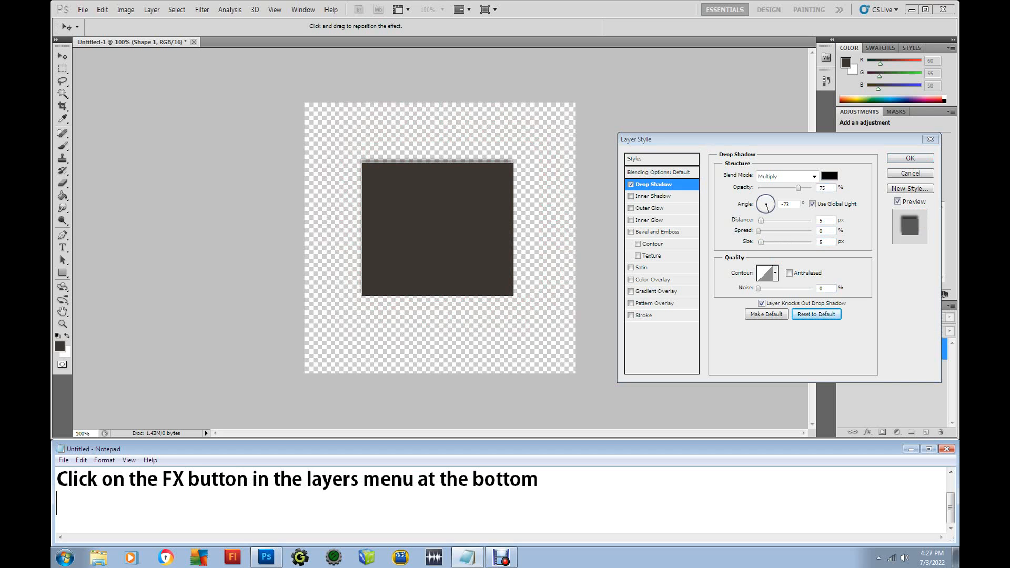
{"action": "type", "text": "1. Drop S"}
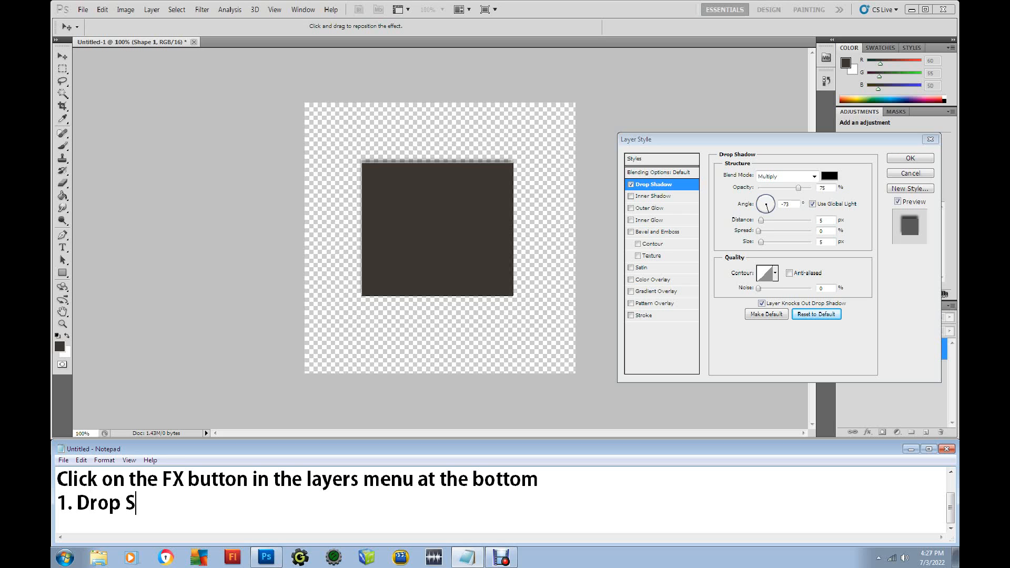
{"action": "type", "text": "hadow"}
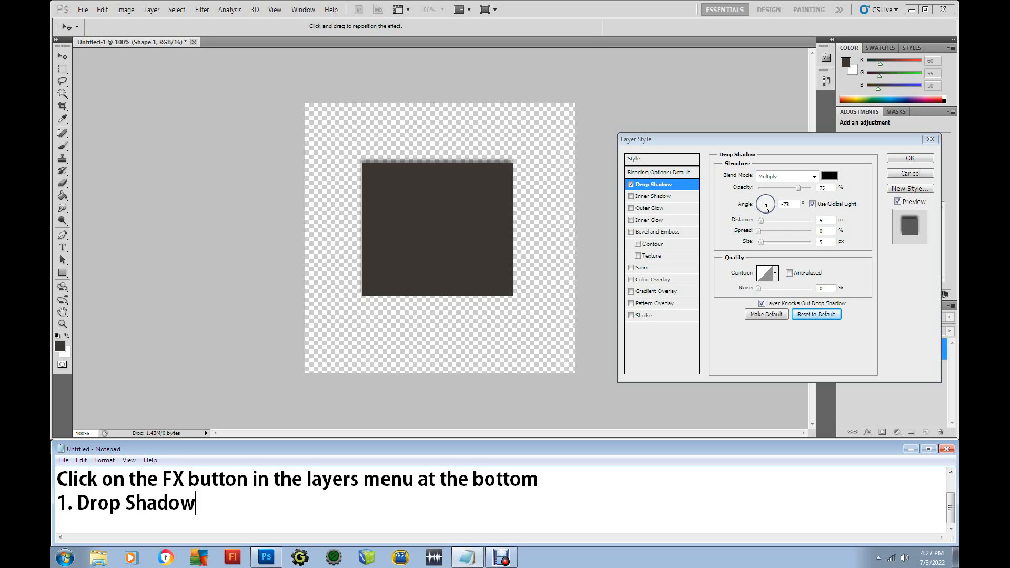
{"action": "type", "text": ", Using Dist"}
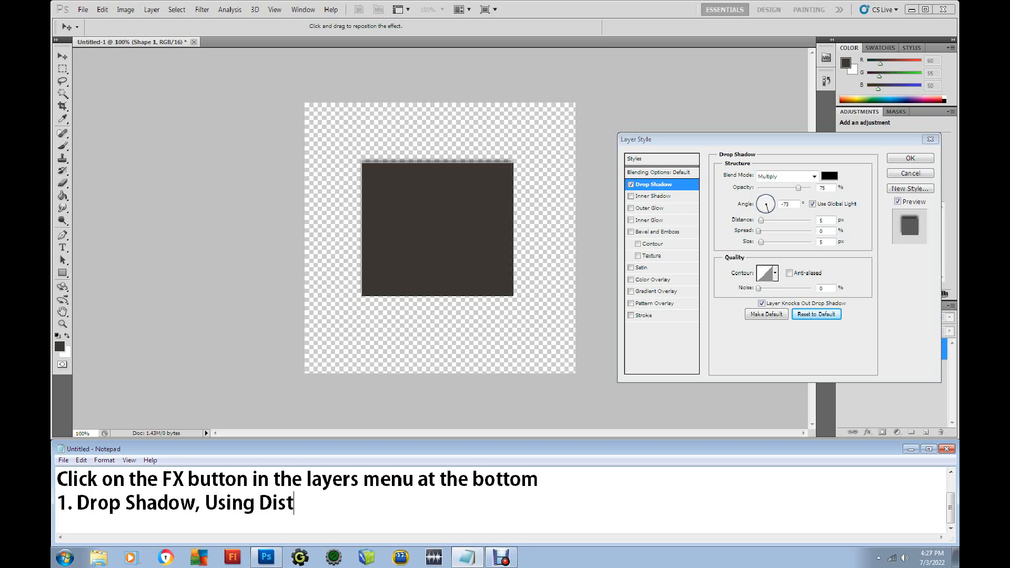
{"action": "type", "text": "ance, Sp"}
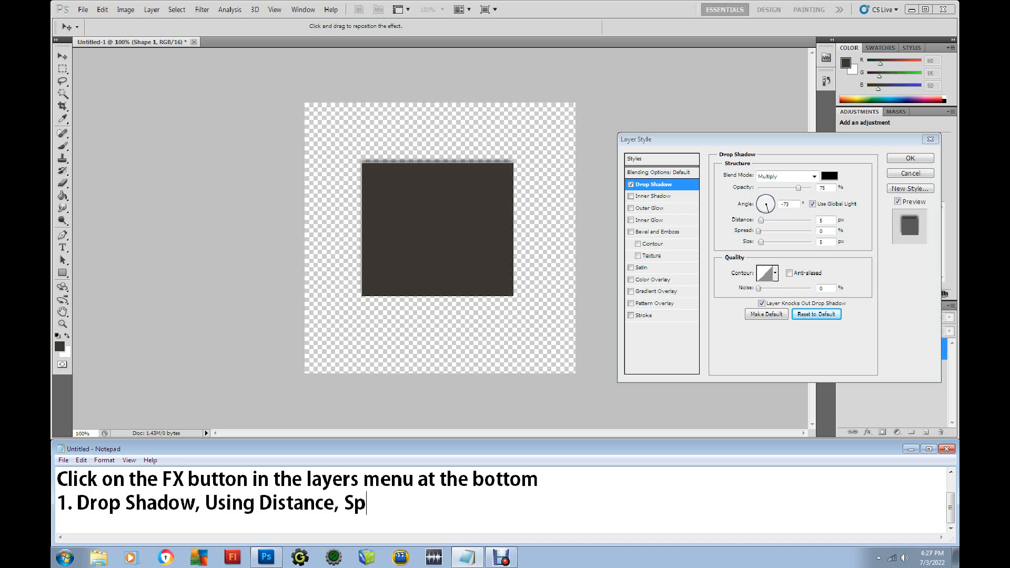
{"action": "type", "text": "red"}
{"action": "key", "text": "BackSpace"}
{"action": "type", "text": "ad, Size"}
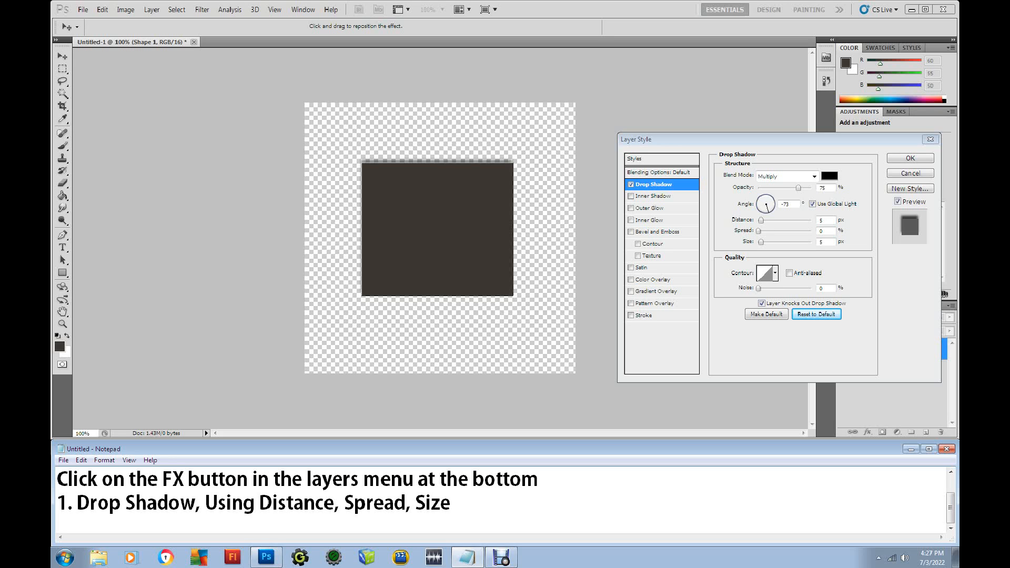
{"action": "type", "text": " to drop a"}
{"action": "type", "text": " shad"}
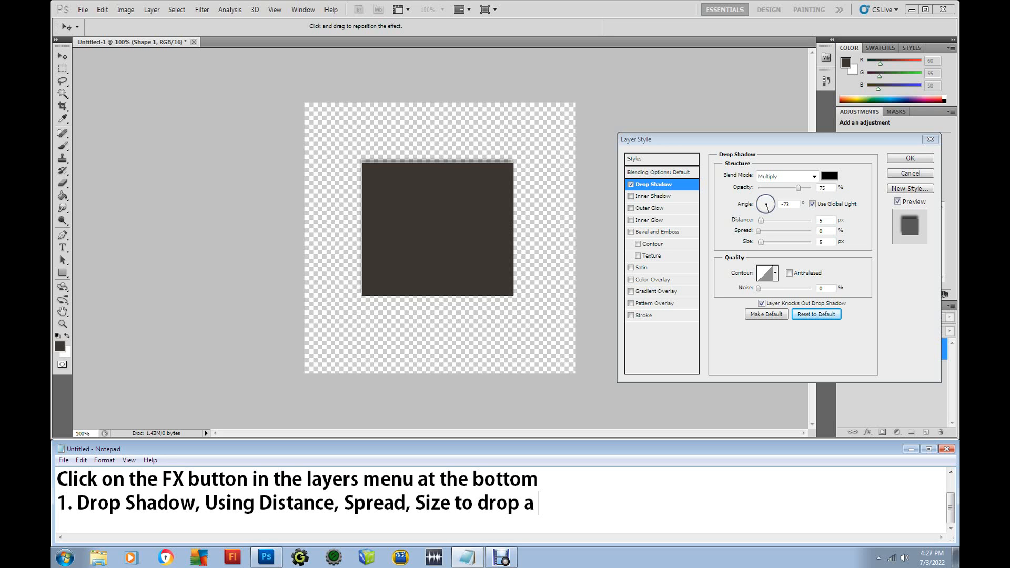
{"action": "type", "text": "ow"}
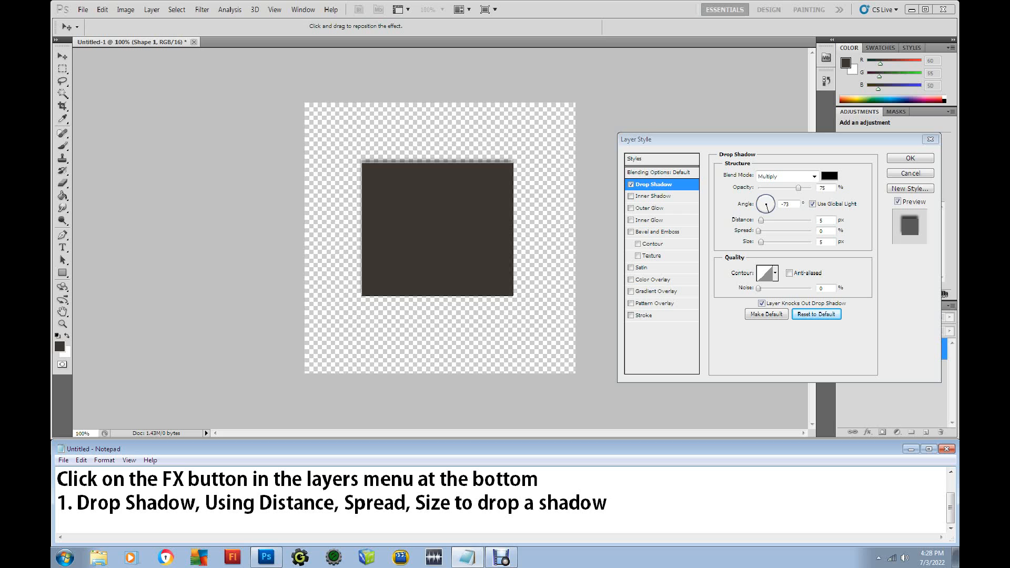
Step: Insert ", Blend Mode Color," after "Size" in the Drop Shadow line, keeping "to drop a shadow" as its ending
{"action": "left_click", "coordinate": [451, 503]}
{"action": "type", "text": ", "}
{"action": "type", "text": "Blend "}
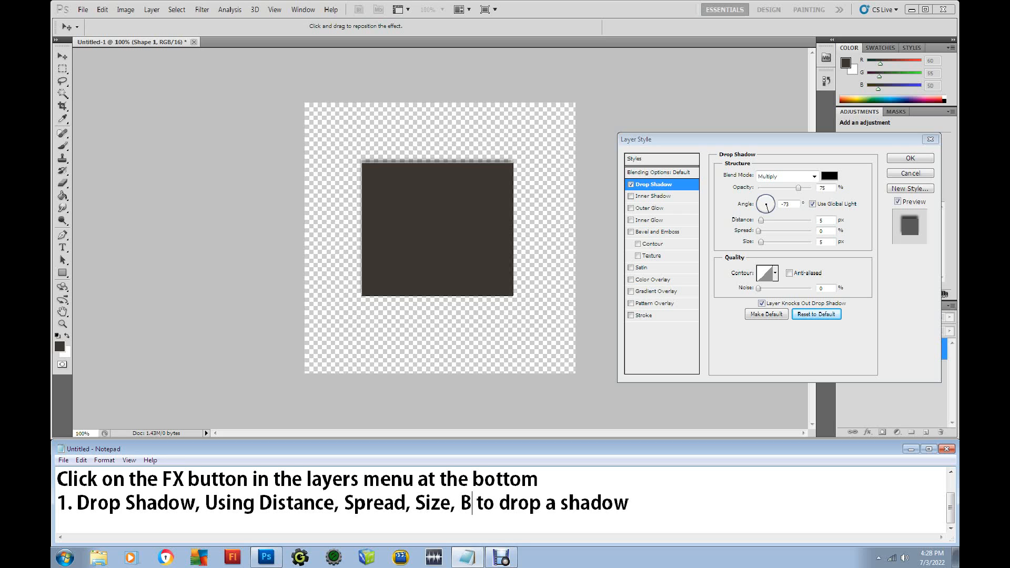
{"action": "type", "text": "Mode"}
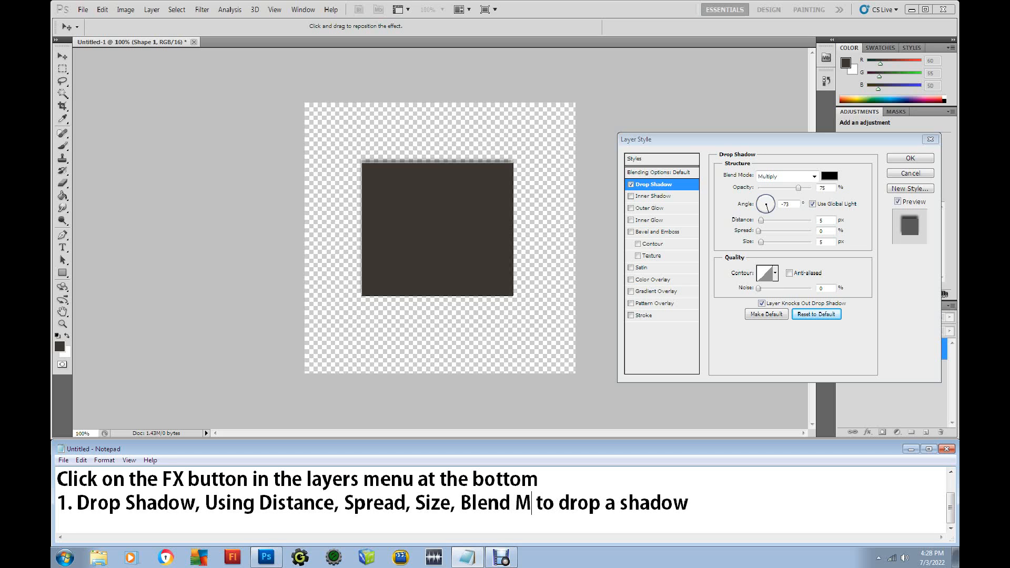
{"action": "type", "text": " Color"}
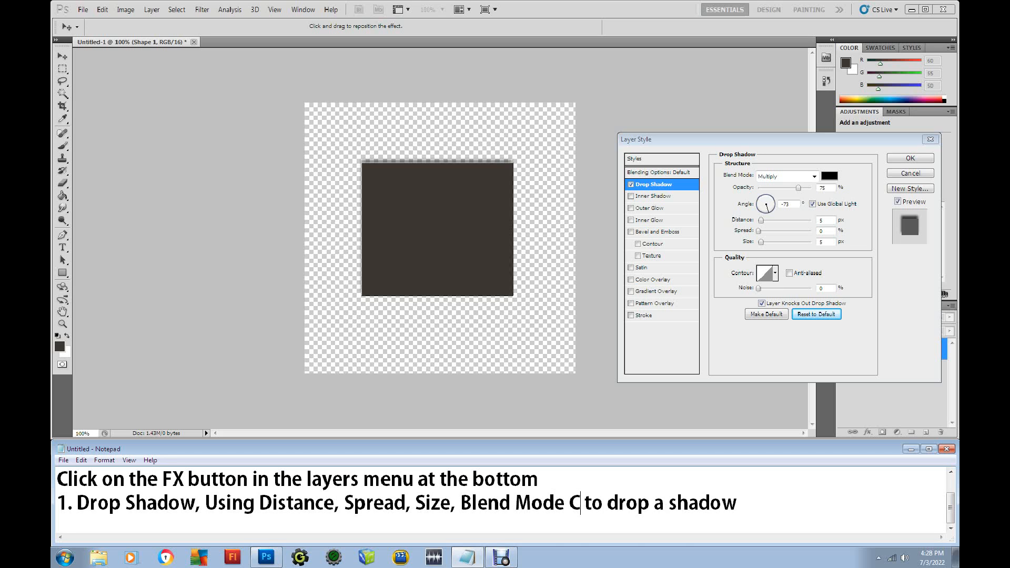
{"action": "type", "text": ", to drop a shadow"}
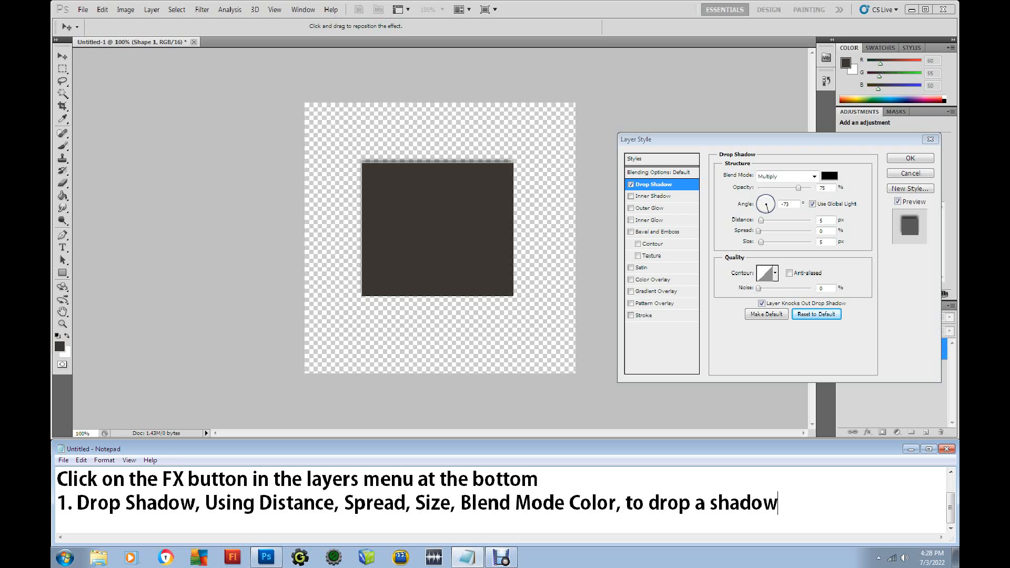
Step: End the Drop Shadow line with a period and begin a new line below it reading "2. Inner Shadow,"
{"action": "type", "text": "."}
{"action": "key", "text": "Return"}
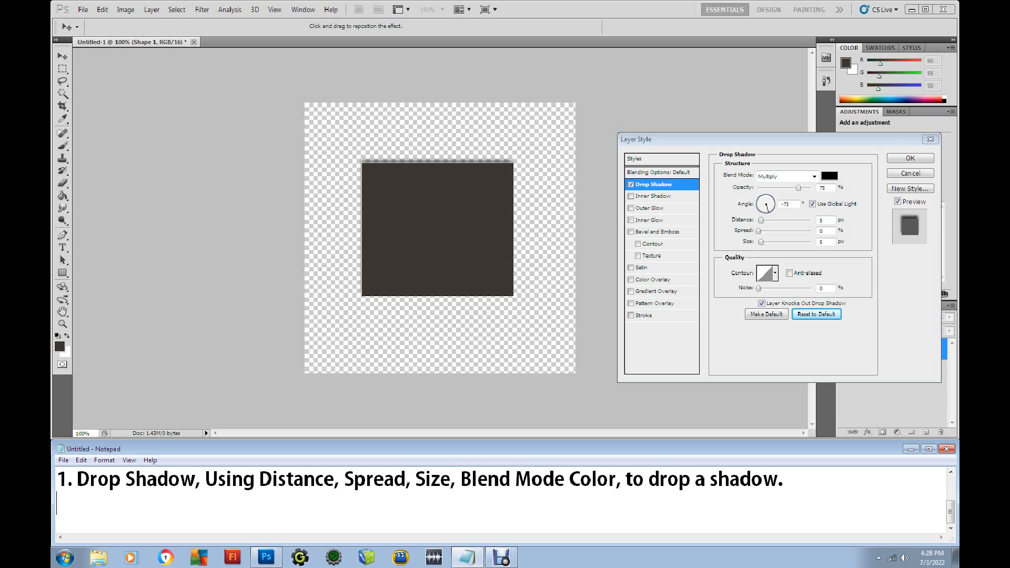
{"action": "type", "text": "2. Inner"}
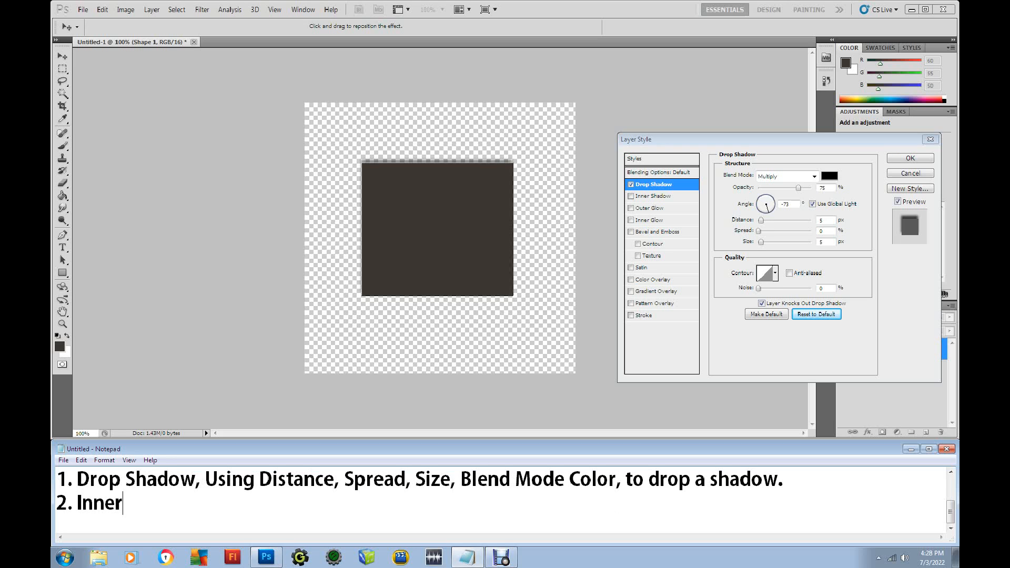
{"action": "type", "text": " Shadow,"}
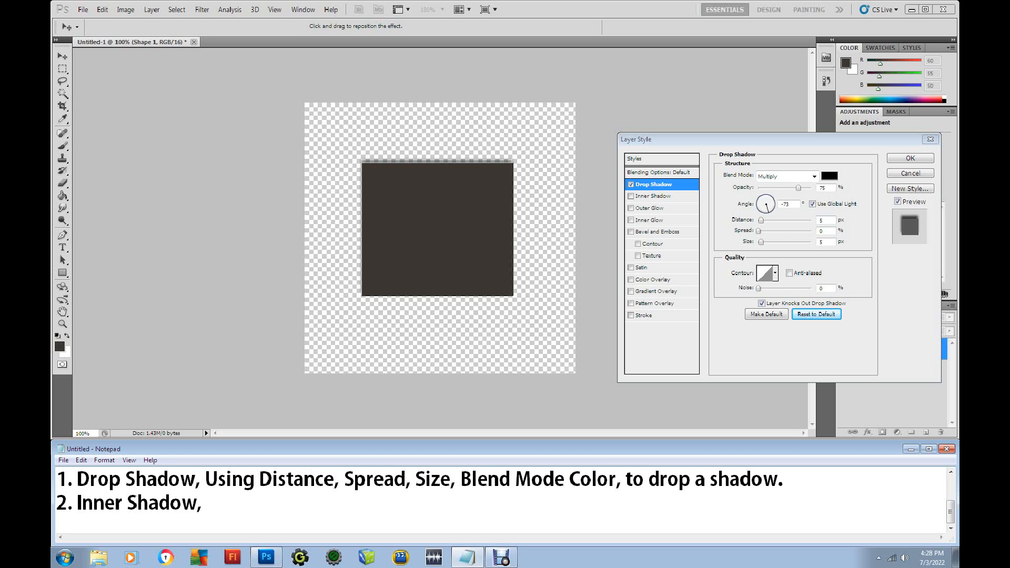
Step: In Photoshop, replace the rectangle's drop shadow with an inner shadow with distance 38 px, choke 63% and size 21 px
{"action": "left_click", "coordinate": [631, 196]}
{"action": "left_click", "coordinate": [631, 184]}
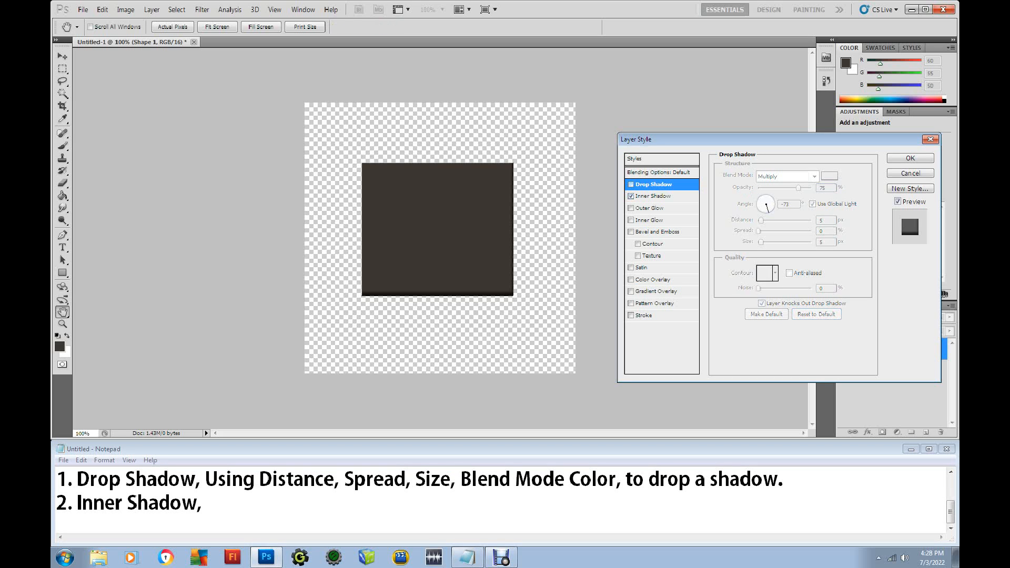
{"action": "left_click", "coordinate": [654, 196]}
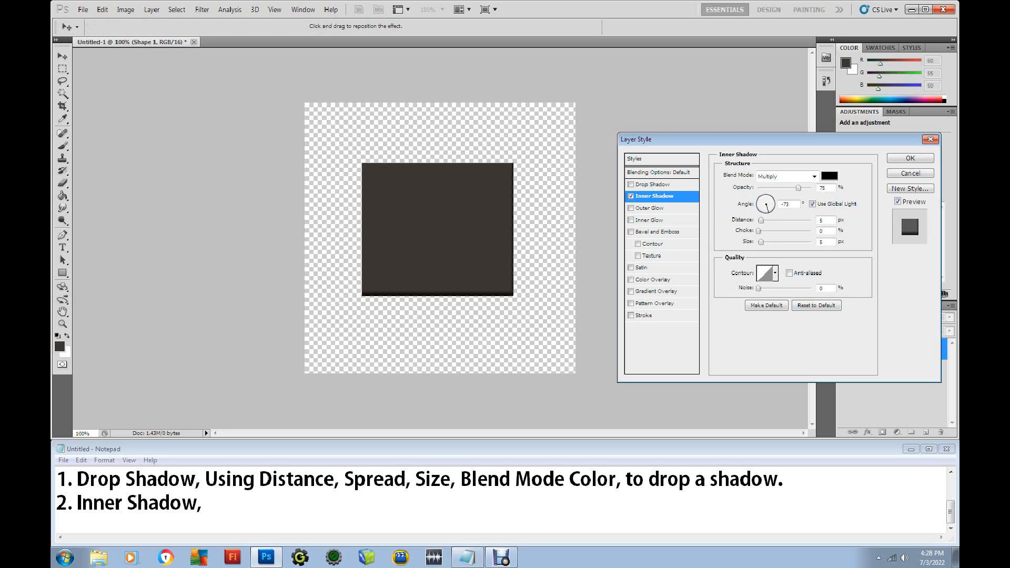
{"action": "left_click_drag", "start_coordinate": [761, 220], "coordinate": [767, 242]}
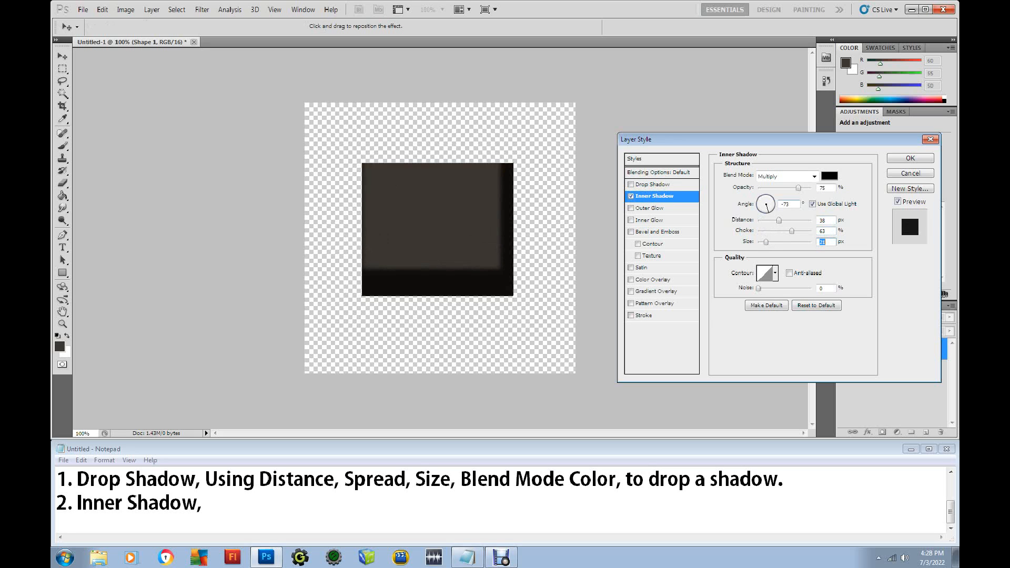
Step: Set the inner shadow's opacity to 53%, noise to 13% and angle to -42°, without global light
{"action": "mouse_move", "coordinate": [799, 188]}
{"action": "left_mouse_down"}
{"action": "mouse_move", "coordinate": [760, 187]}
{"action": "mouse_move", "coordinate": [786, 188]}
{"action": "left_mouse_up"}
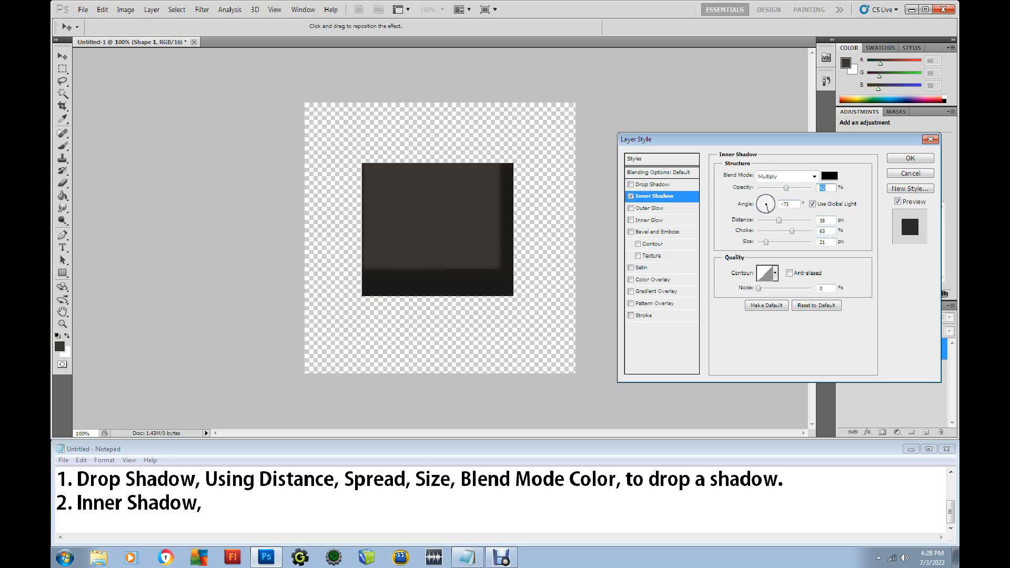
{"action": "mouse_move", "coordinate": [759, 288]}
{"action": "left_mouse_down"}
{"action": "mouse_move", "coordinate": [804, 288]}
{"action": "mouse_move", "coordinate": [766, 289]}
{"action": "left_mouse_up"}
{"action": "left_click_drag", "start_coordinate": [767, 207], "coordinate": [763, 199]}
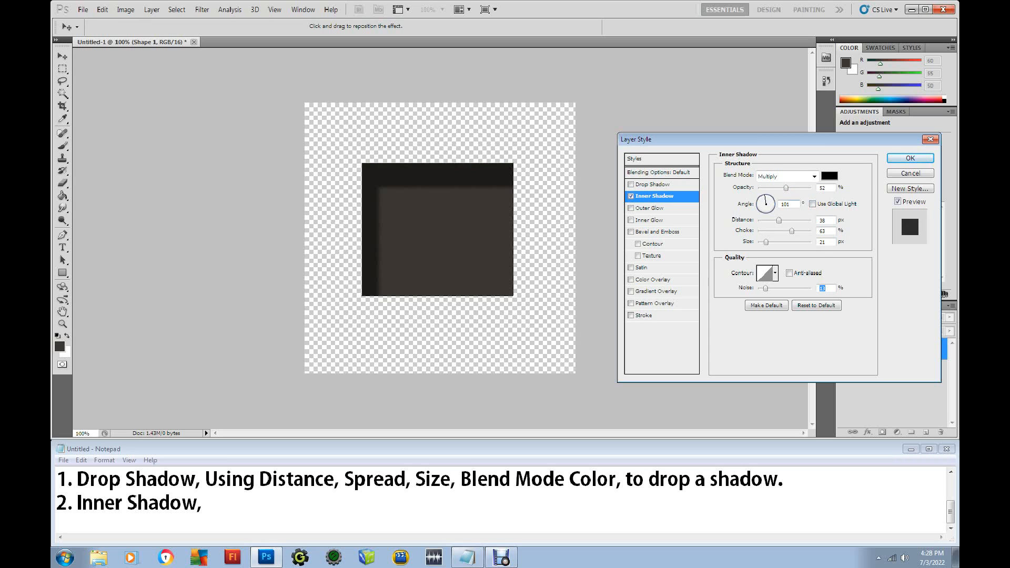
{"action": "left_click", "coordinate": [769, 206]}
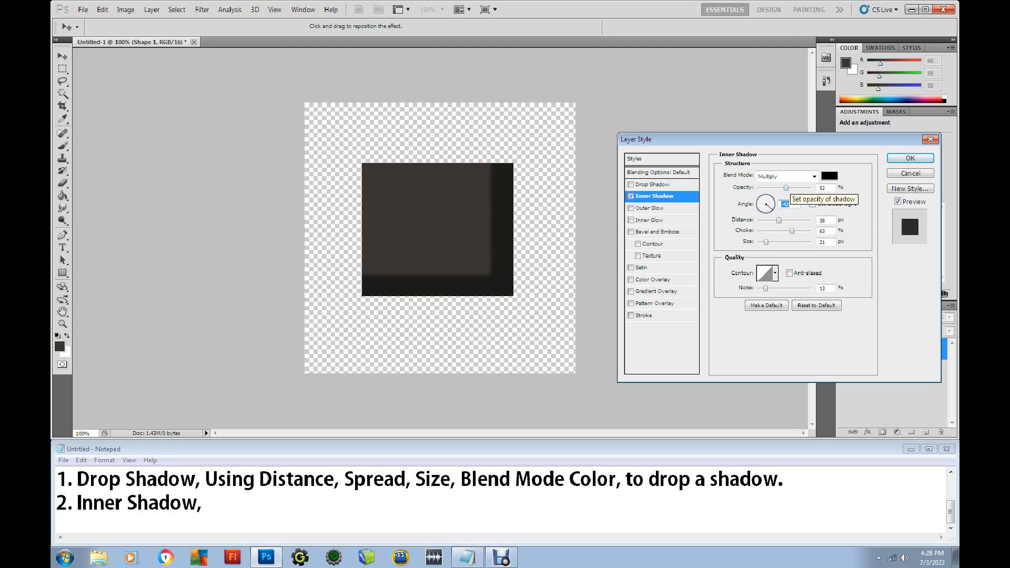
{"action": "key", "text": "shift+Tab"}
{"action": "type", "text": "0"}
{"action": "left_click_drag", "start_coordinate": [759, 188], "coordinate": [787, 188]}
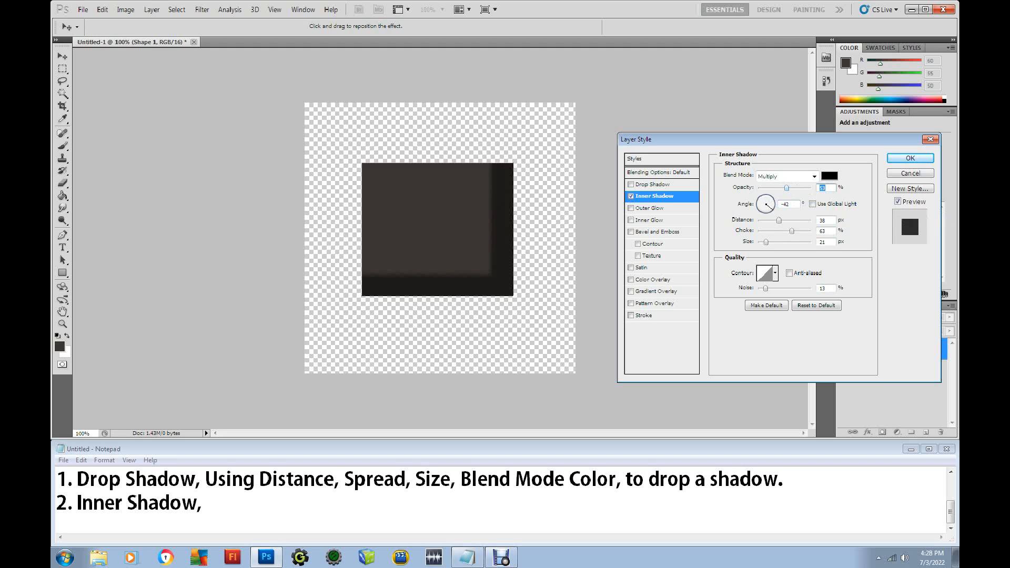
Step: Change the inner shadow's color to bright pink and set its size to 54 px
{"action": "left_click", "coordinate": [830, 175]}
{"action": "left_click", "coordinate": [612, 169]}
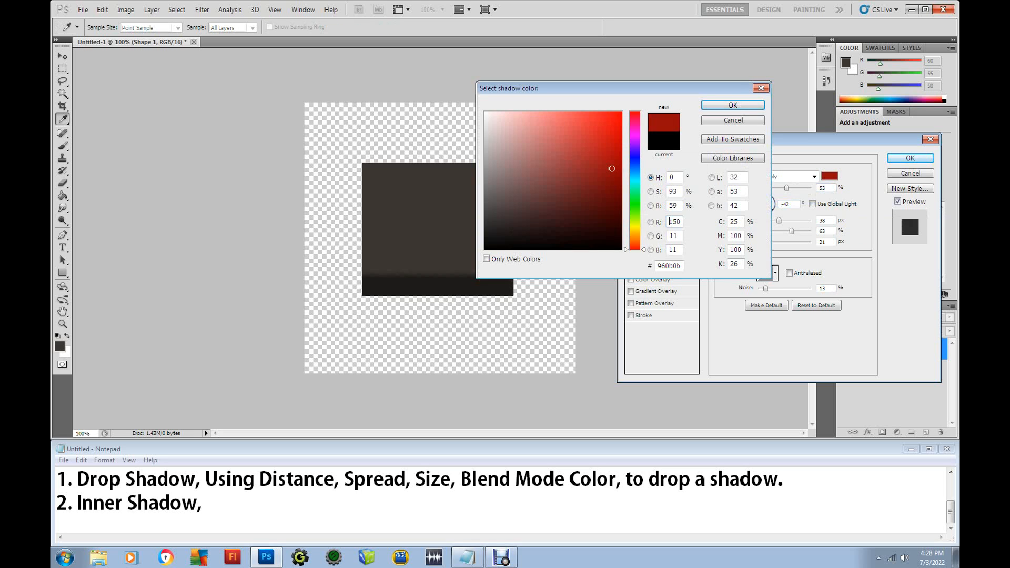
{"action": "left_click", "coordinate": [635, 131]}
{"action": "left_click", "coordinate": [613, 125]}
{"action": "key", "text": "Return"}
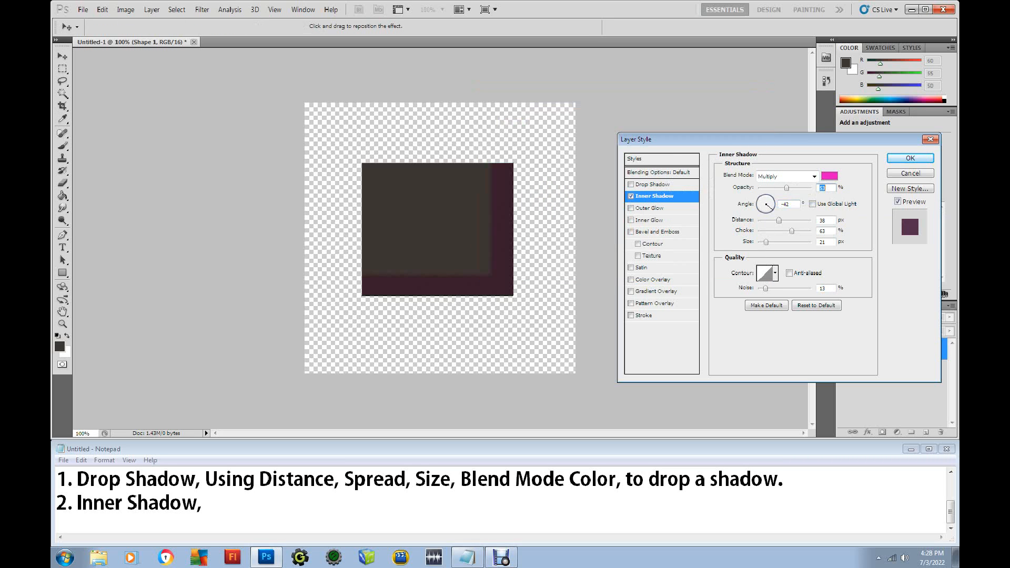
{"action": "mouse_move", "coordinate": [766, 243]}
{"action": "left_mouse_down"}
{"action": "mouse_move", "coordinate": [789, 242]}
{"action": "mouse_move", "coordinate": [773, 243]}
{"action": "left_mouse_up"}
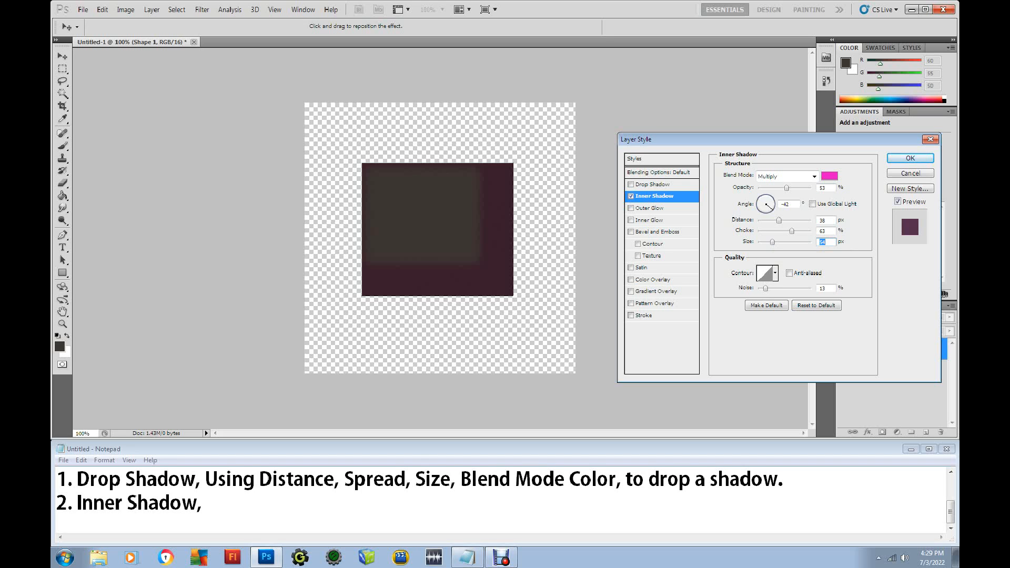
Step: Continue the Inner Shadow line in Notepad with "Using Distance, Spread, Size, Blend Mode Color"
{"action": "left_click", "coordinate": [206, 503]}
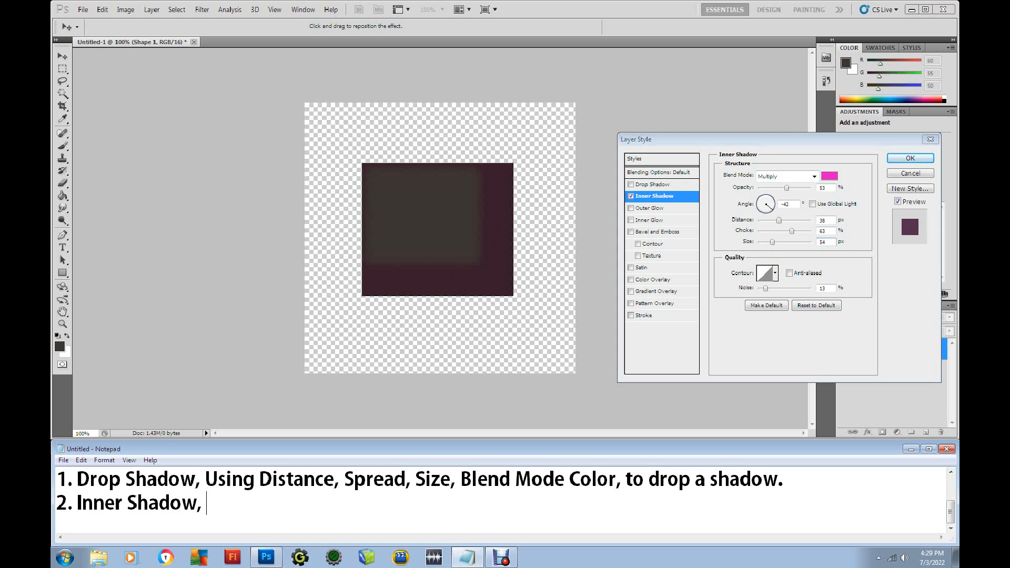
{"action": "type", "text": "Using Distance,"}
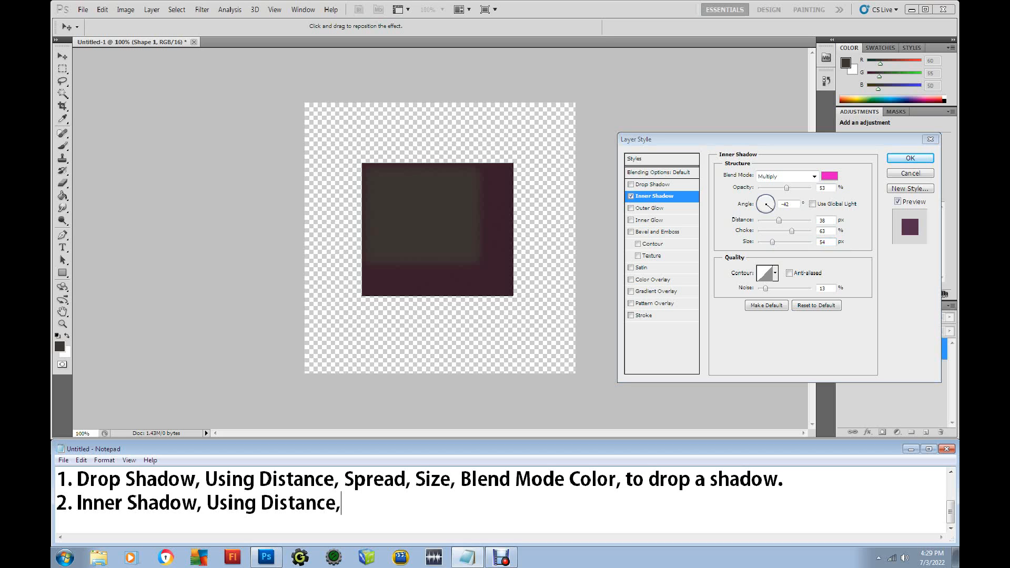
{"action": "type", "text": " Spread"}
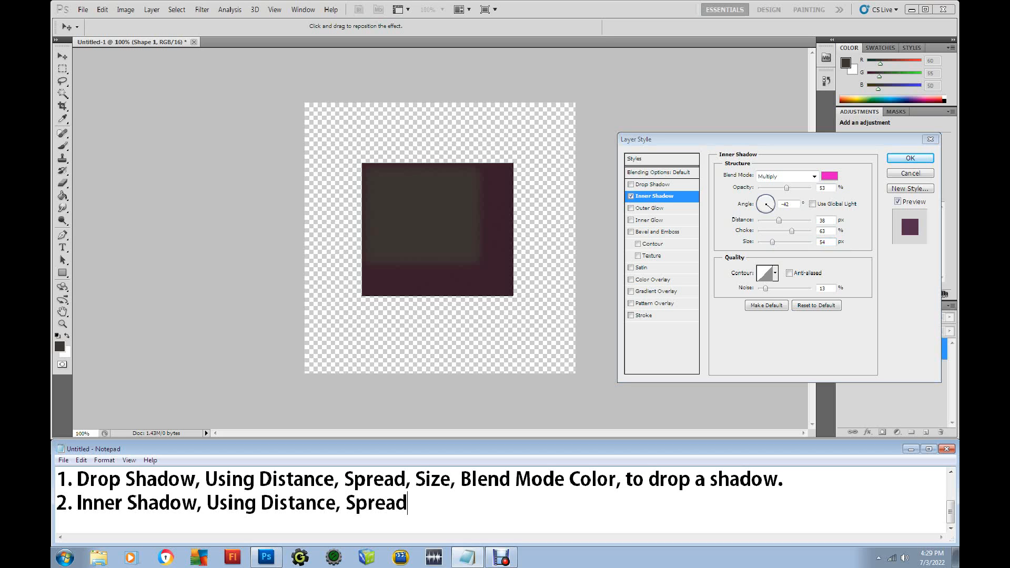
{"action": "type", "text": ", Size, Bl"}
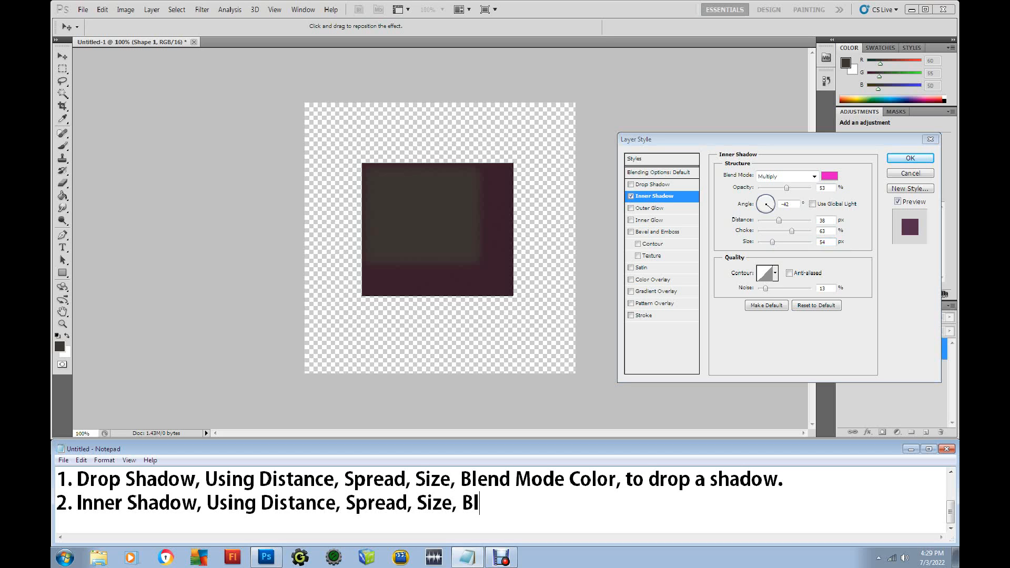
{"action": "type", "text": "end Mod"}
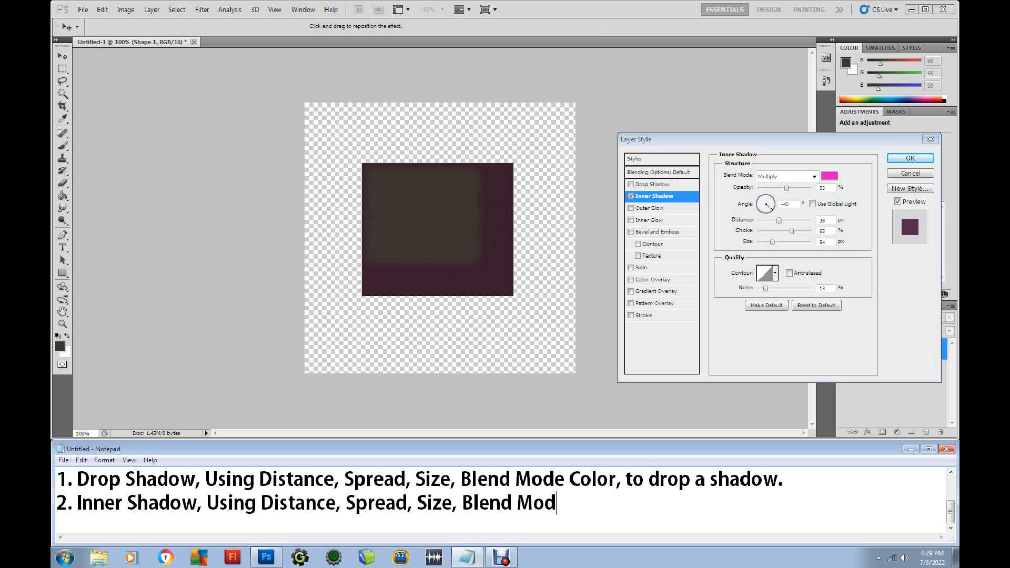
{"action": "type", "text": "e Color"}
Step: In Photoshop, reset the inner shadow to its default settings and turn the effect off
{"action": "left_click", "coordinate": [825, 242]}
{"action": "left_click", "coordinate": [816, 305]}
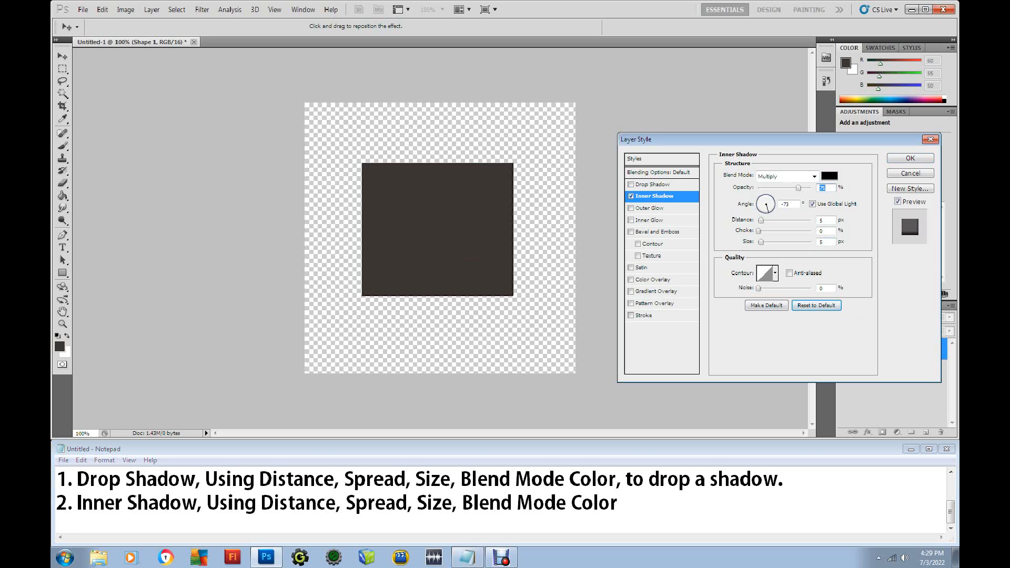
{"action": "left_click", "coordinate": [631, 196]}
Step: Apply an outer glow to the rectangle with spread 50% and size 70 px
{"action": "left_click", "coordinate": [651, 209]}
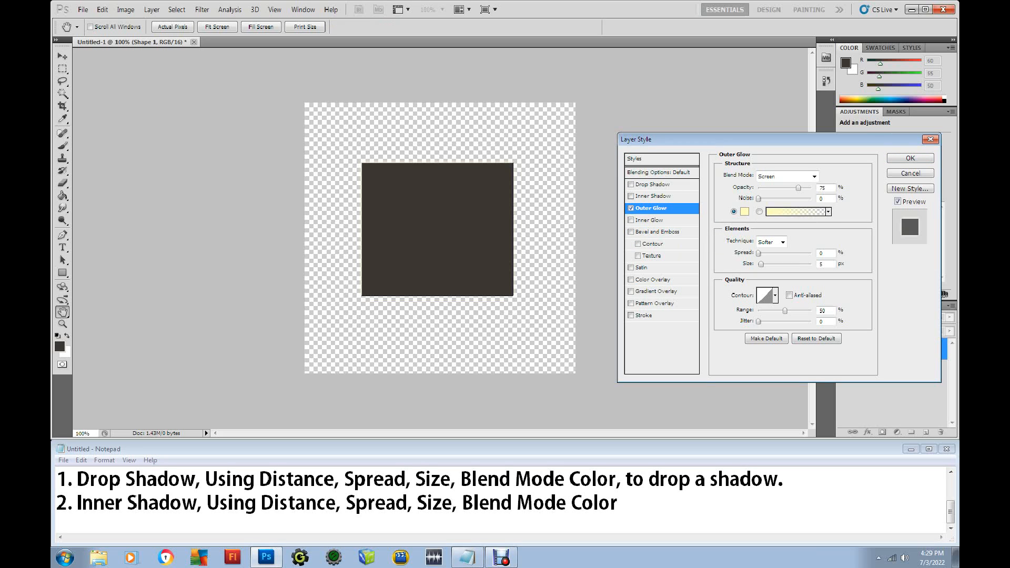
{"action": "mouse_move", "coordinate": [759, 253]}
{"action": "left_mouse_down"}
{"action": "mouse_move", "coordinate": [806, 265]}
{"action": "mouse_move", "coordinate": [774, 265]}
{"action": "left_mouse_up"}
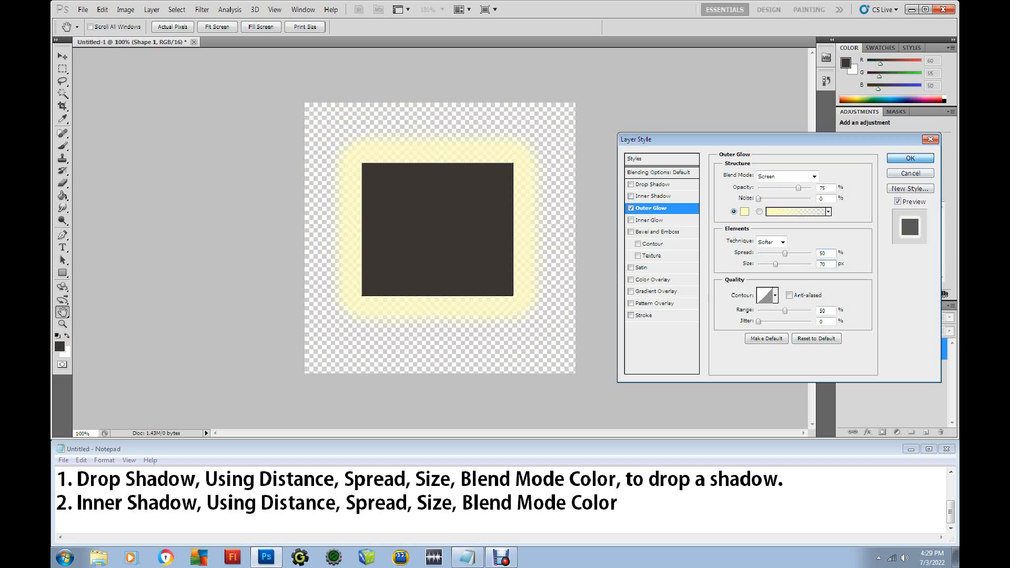
{"action": "key", "text": "Return"}
Step: Add a new layer filled with orange (#c47312) and move it below the Shape 1 layer
{"action": "left_click", "coordinate": [926, 433]}
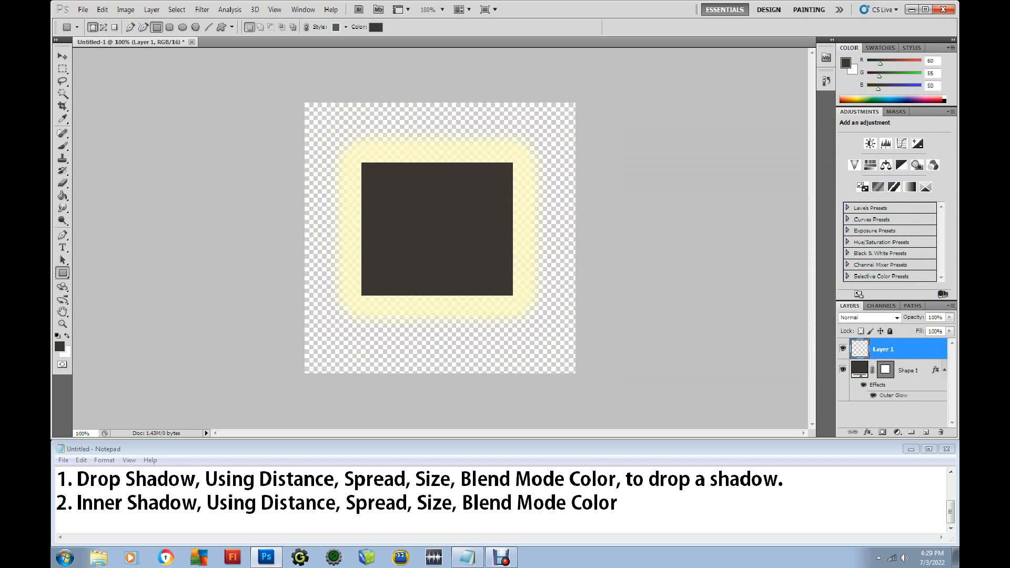
{"action": "left_click", "coordinate": [60, 346]}
{"action": "left_click", "coordinate": [610, 144]}
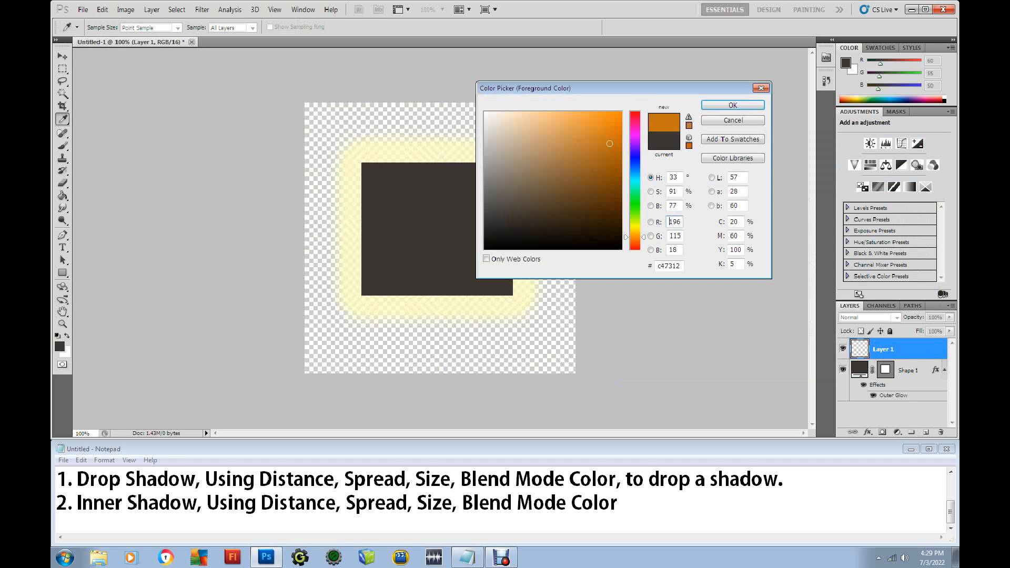
{"action": "left_click", "coordinate": [733, 105]}
{"action": "left_click", "coordinate": [63, 196]}
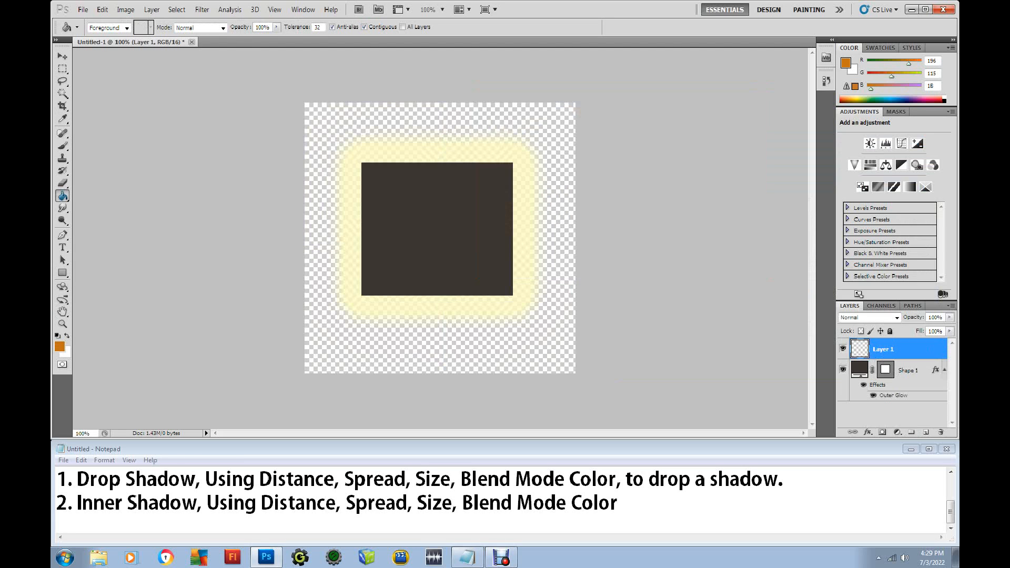
{"action": "left_click", "coordinate": [438, 229]}
{"action": "left_click", "coordinate": [63, 57]}
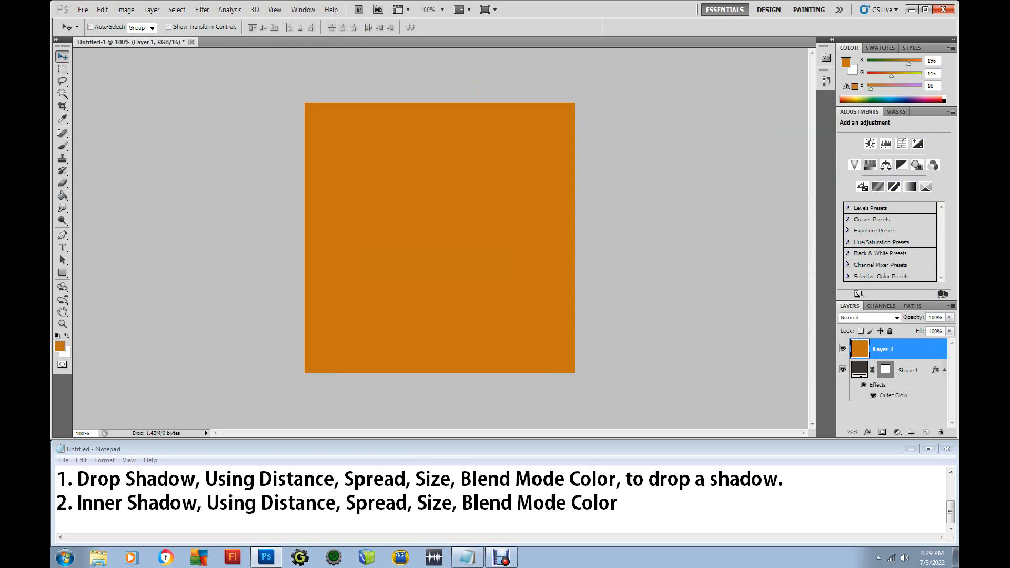
{"action": "left_click_drag", "start_coordinate": [895, 349], "coordinate": [897, 401]}
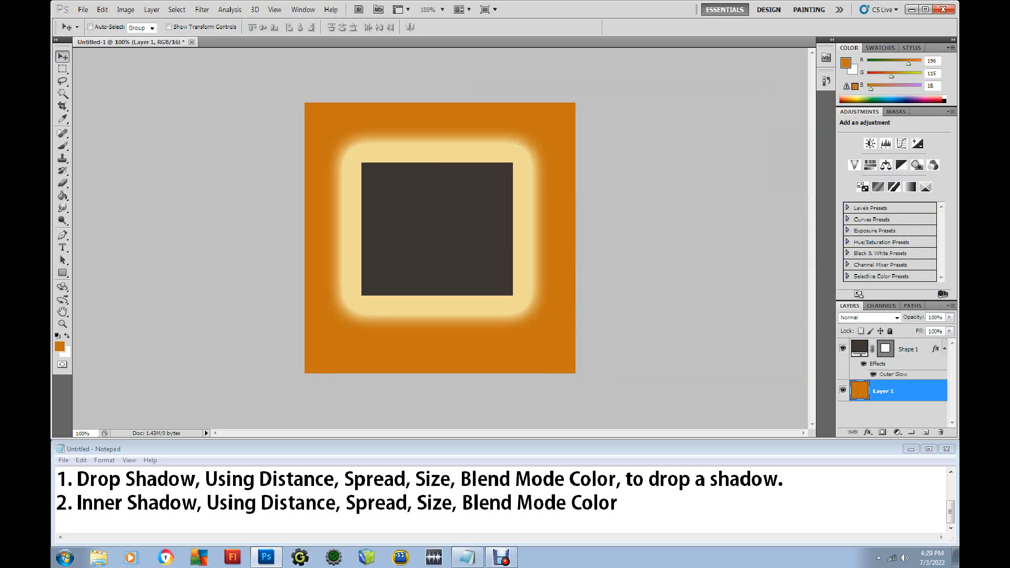
Step: Edit the Shape 1 layer's outer glow to use spread 21%, size 32 px and noise 71%
{"action": "left_click", "coordinate": [909, 350]}
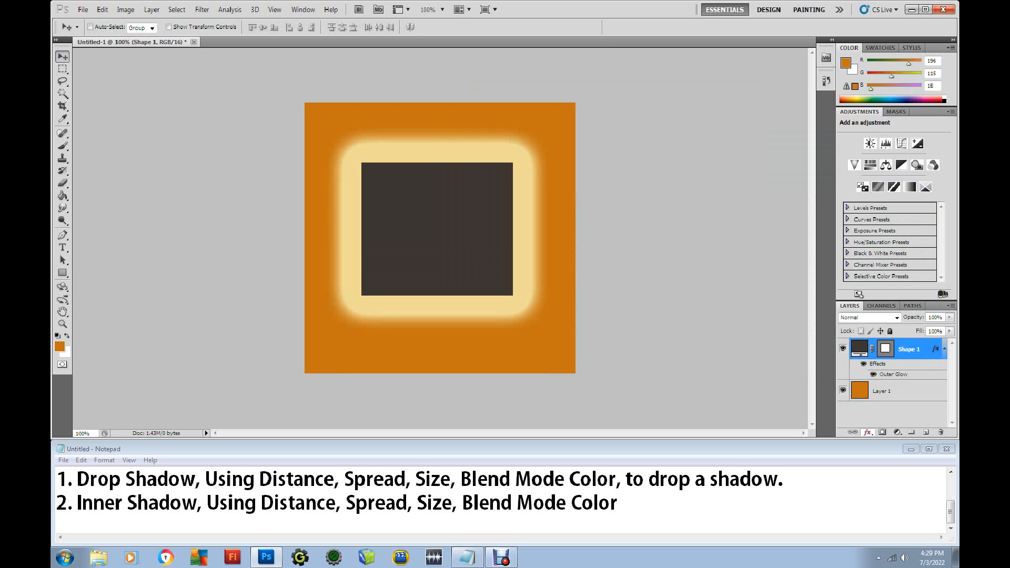
{"action": "left_click", "coordinate": [868, 432]}
{"action": "left_click", "coordinate": [890, 343]}
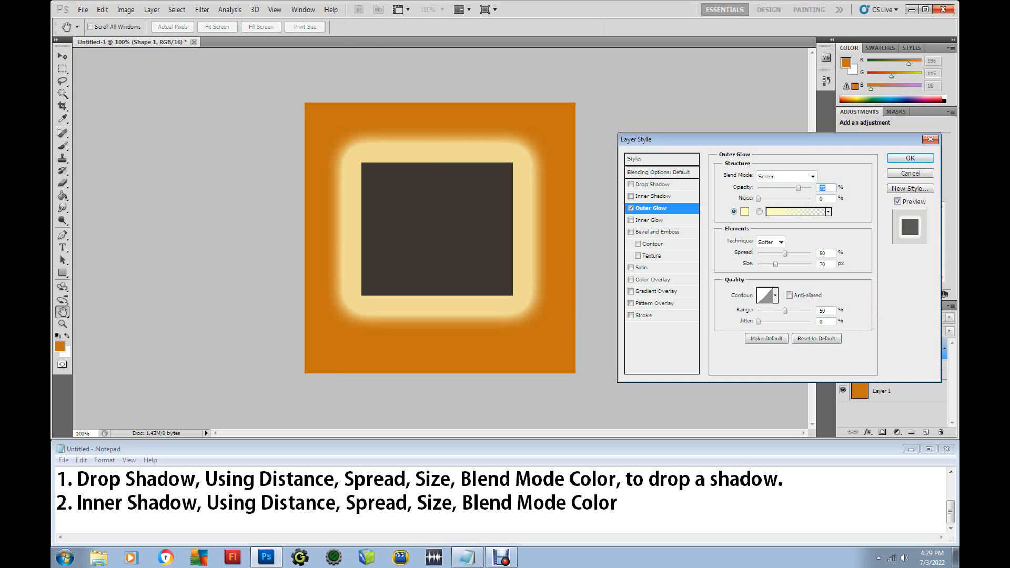
{"action": "mouse_move", "coordinate": [786, 254]}
{"action": "left_mouse_down"}
{"action": "mouse_move", "coordinate": [761, 254]}
{"action": "mouse_move", "coordinate": [768, 264]}
{"action": "left_mouse_up"}
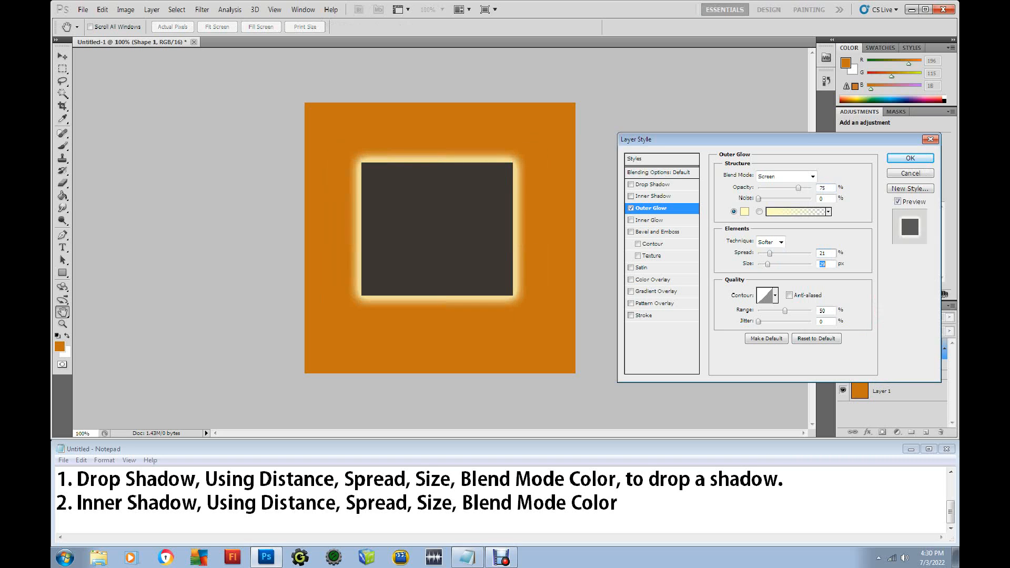
{"action": "left_click_drag", "start_coordinate": [759, 198], "coordinate": [797, 198]}
Step: Try Multiply, Color Dodge and Hard Light as the outer glow's blend mode, ending with Pin Light
{"action": "left_click", "coordinate": [814, 177]}
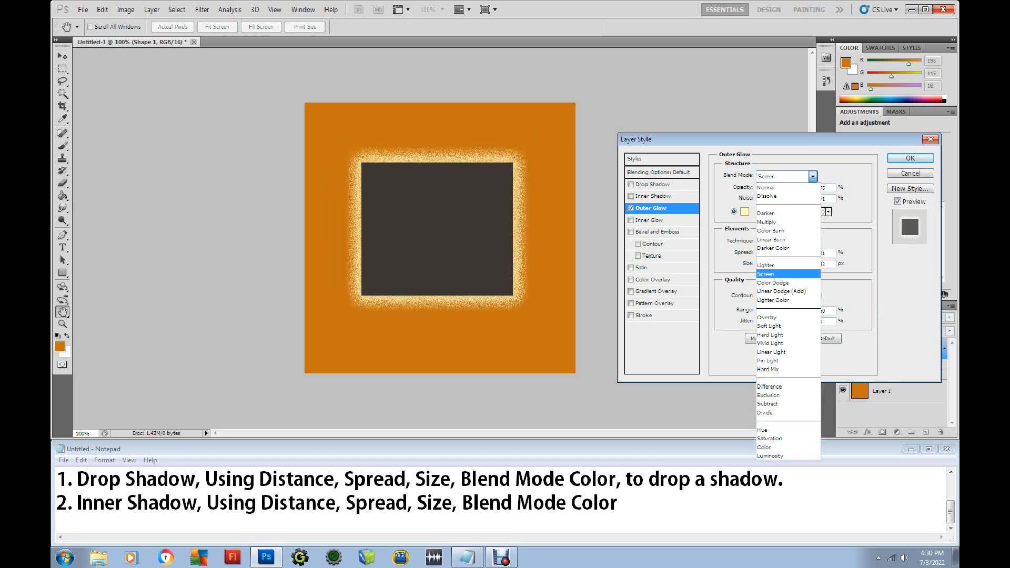
{"action": "left_click", "coordinate": [767, 222]}
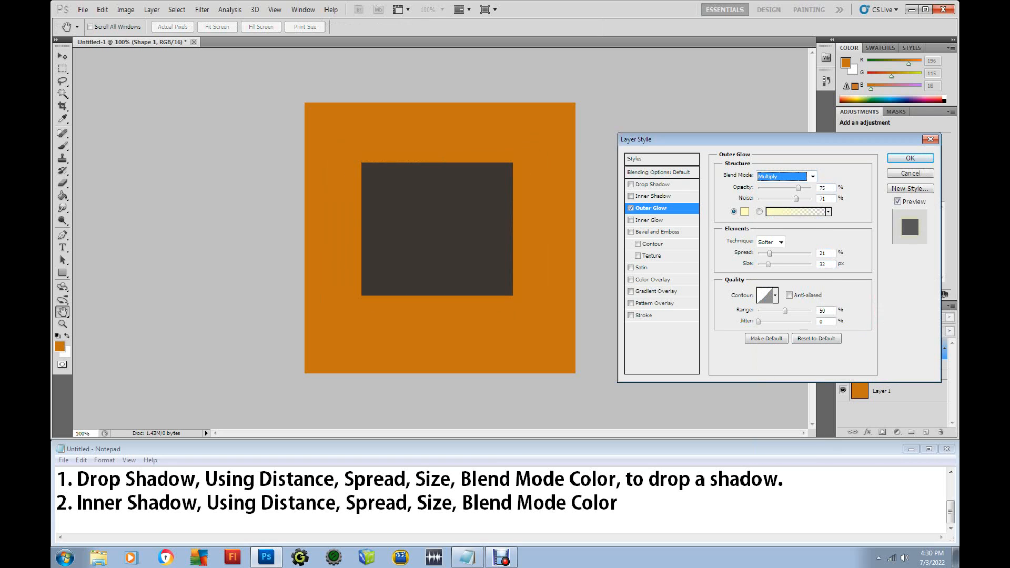
{"action": "left_click", "coordinate": [814, 177]}
{"action": "left_click", "coordinate": [779, 283]}
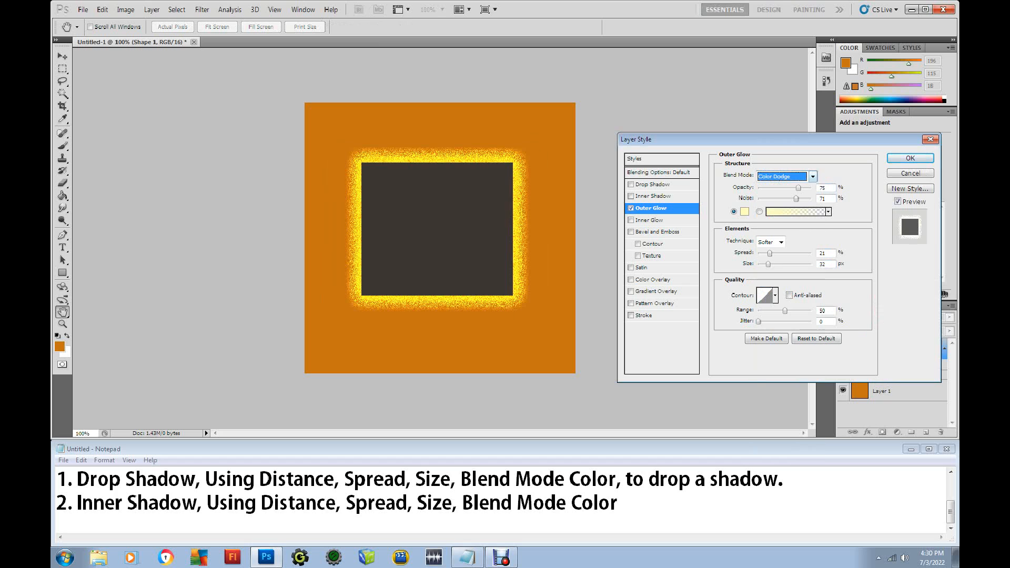
{"action": "left_click", "coordinate": [813, 176]}
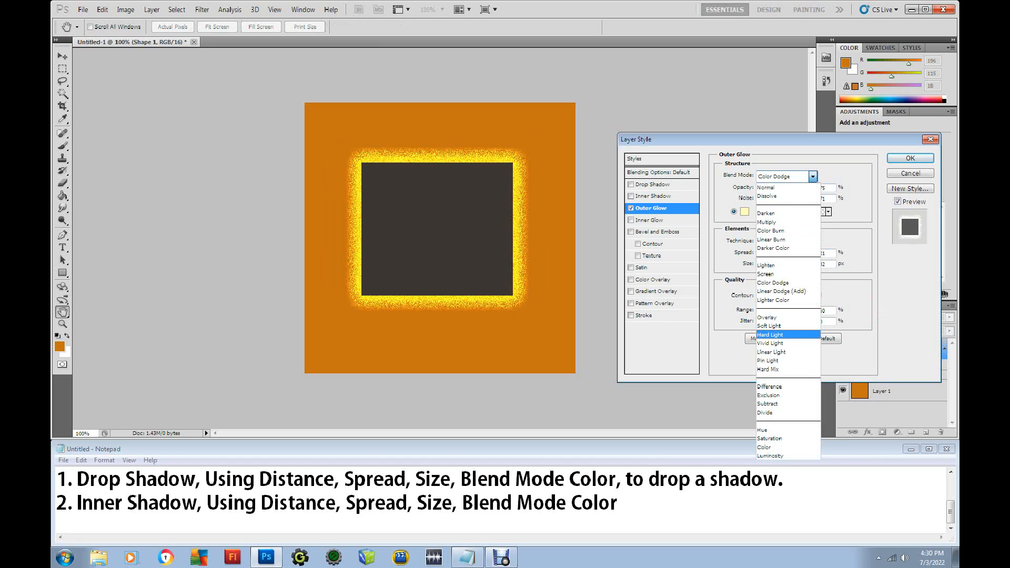
{"action": "left_click", "coordinate": [770, 336]}
{"action": "left_click", "coordinate": [813, 177]}
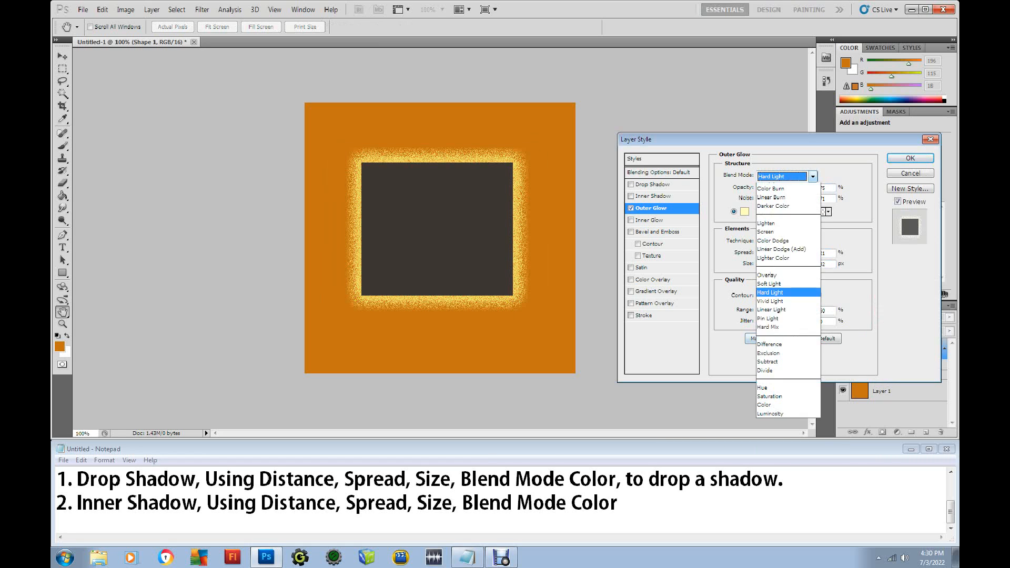
{"action": "left_click", "coordinate": [769, 360]}
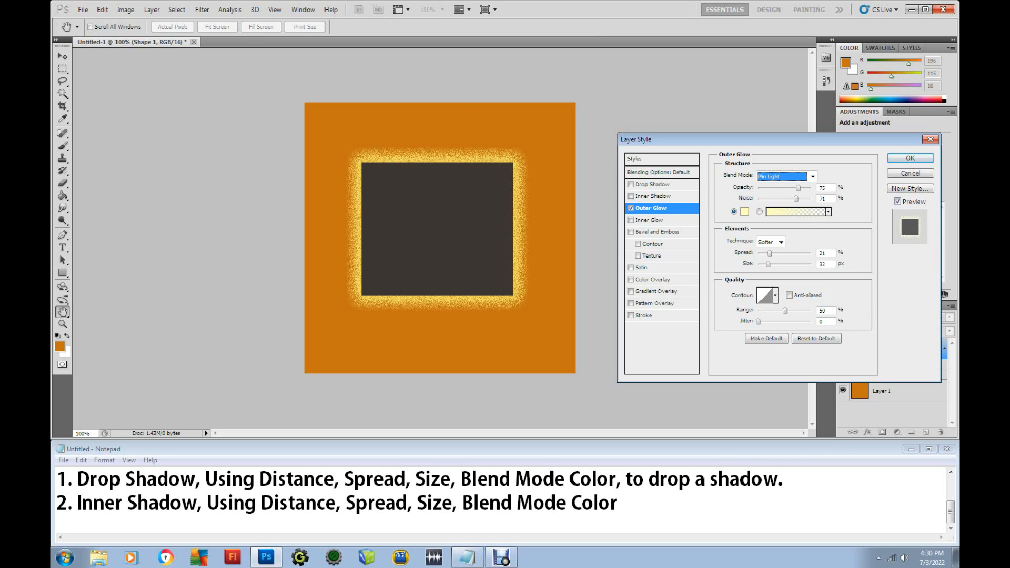
Step: Try the outer glow with 94% opacity, 0% noise, 30% spread, 62 px size and 40% range, and reset it to its defaults
{"action": "mouse_move", "coordinate": [796, 199]}
{"action": "left_mouse_down"}
{"action": "mouse_move", "coordinate": [759, 199]}
{"action": "mouse_move", "coordinate": [809, 188]}
{"action": "left_mouse_up"}
{"action": "mouse_move", "coordinate": [770, 253]}
{"action": "left_mouse_down"}
{"action": "mouse_move", "coordinate": [792, 263]}
{"action": "mouse_move", "coordinate": [774, 264]}
{"action": "left_mouse_up"}
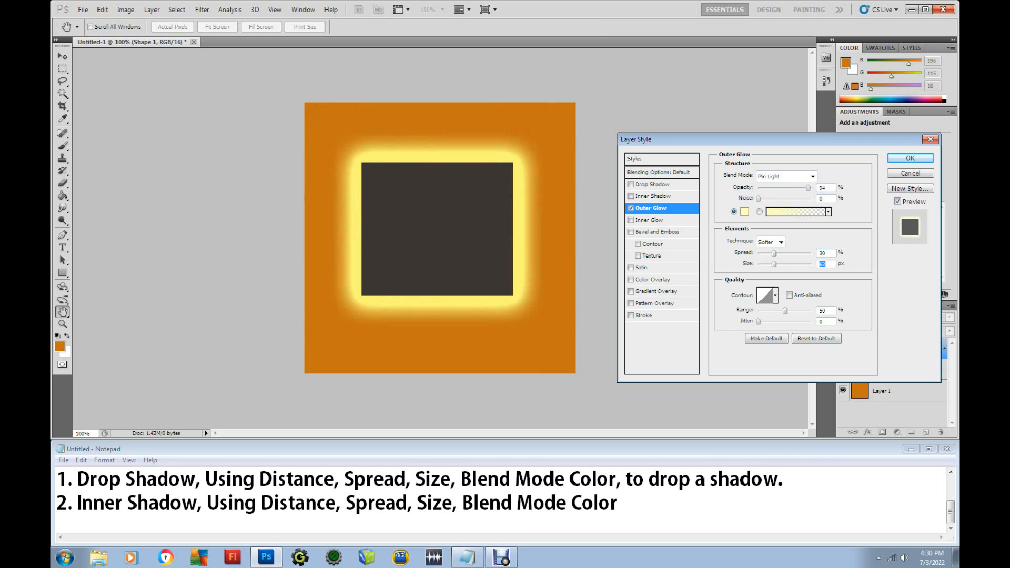
{"action": "mouse_move", "coordinate": [785, 311]}
{"action": "left_mouse_down"}
{"action": "mouse_move", "coordinate": [759, 311]}
{"action": "mouse_move", "coordinate": [780, 311]}
{"action": "left_mouse_up"}
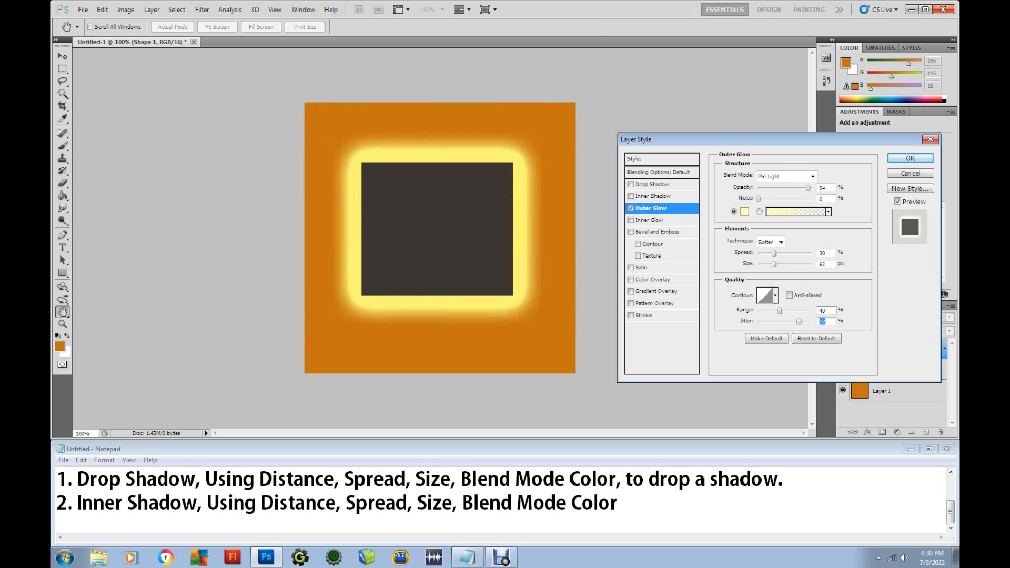
{"action": "left_click", "coordinate": [823, 321]}
{"action": "left_click", "coordinate": [817, 338]}
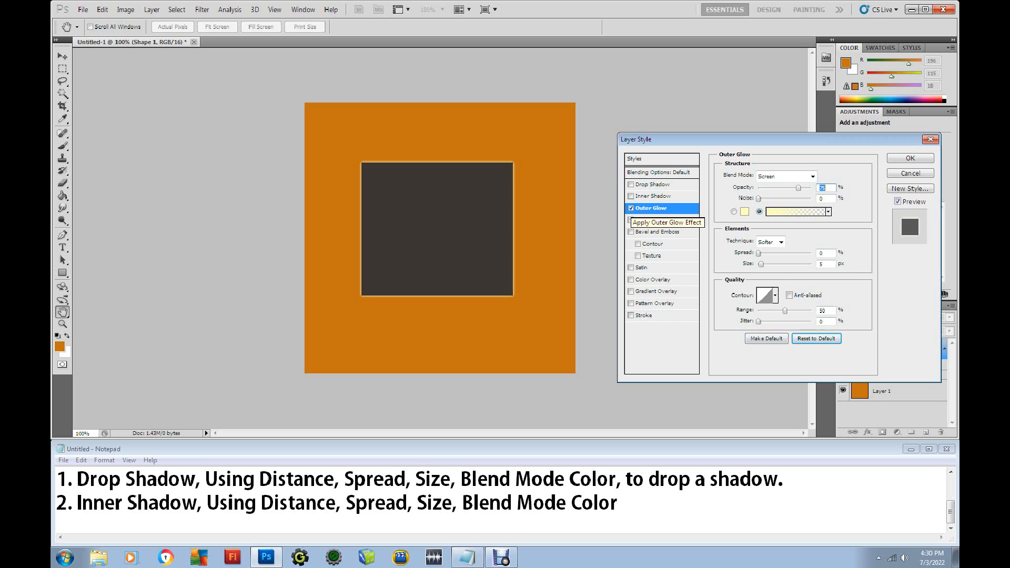
Step: Switch to Notepad and add the line "3. Outer Glow" below the Inner Shadow note
{"action": "left_click", "coordinate": [622, 503]}
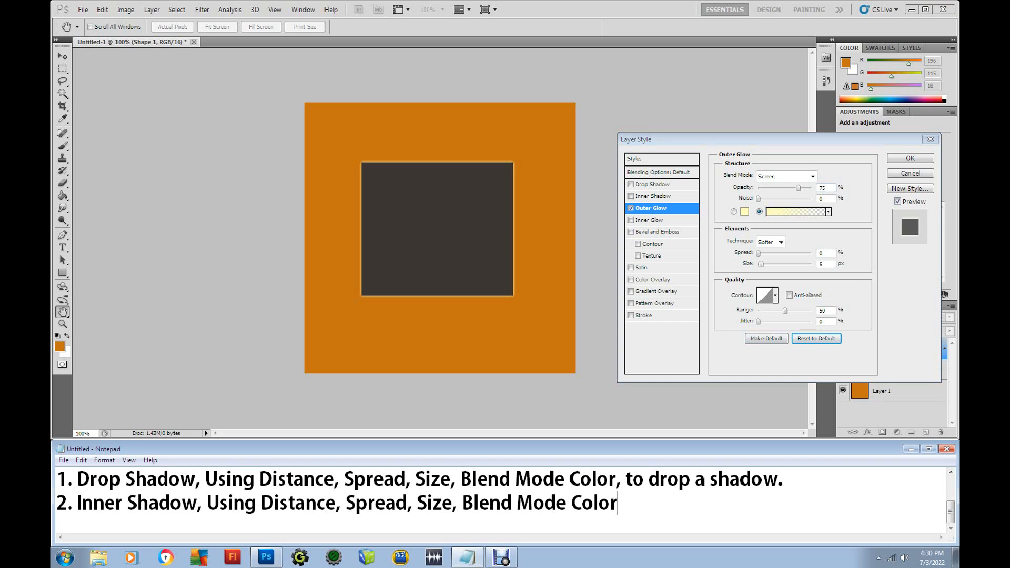
{"action": "key", "text": "Return"}
{"action": "type", "text": "3"}
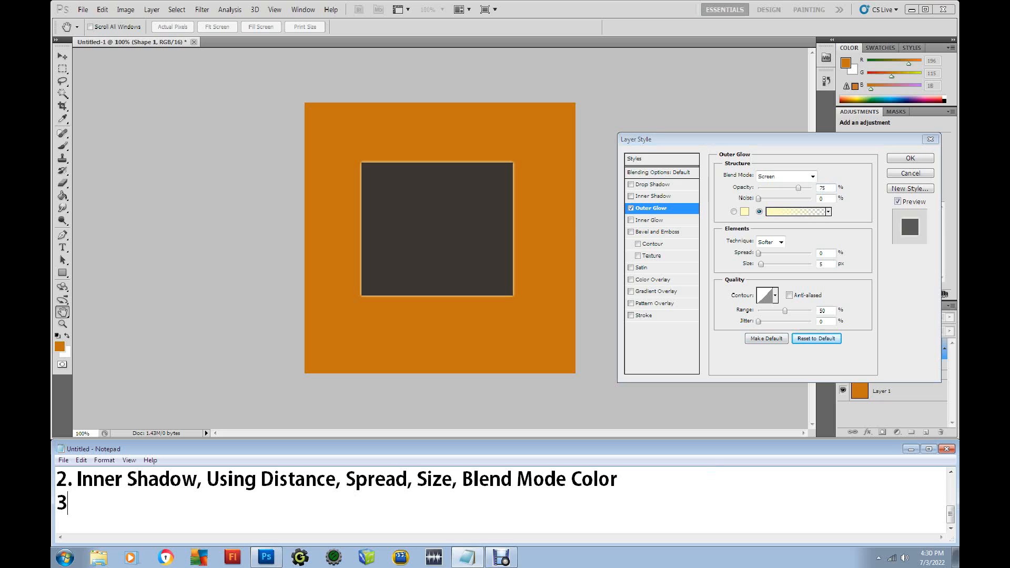
{"action": "type", "text": ". Outer"}
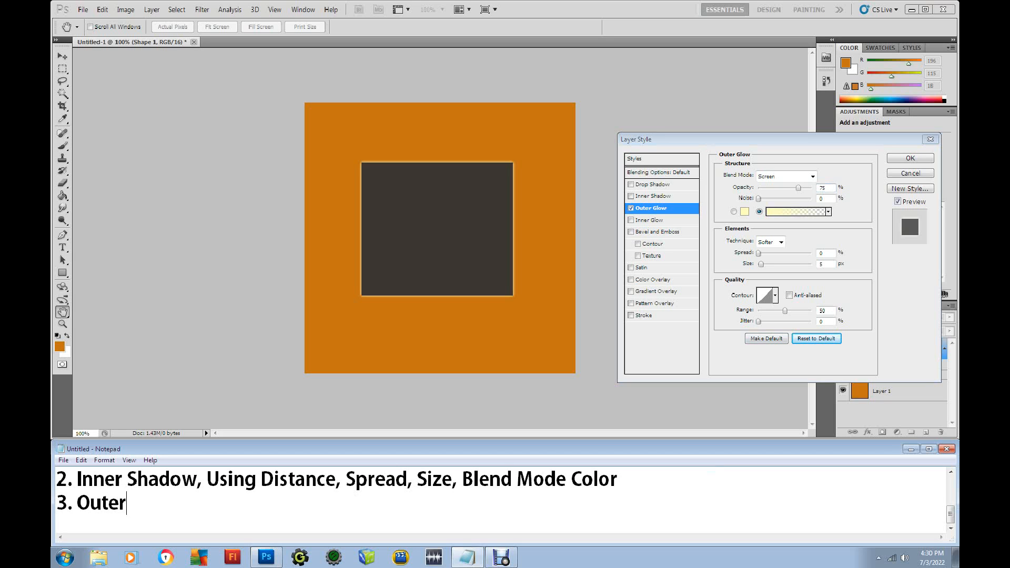
{"action": "type", "text": " Glow"}
Step: Copy ", Using Distance, Spread, Size, Blend Mode Color" from the Inner Shadow note to the end of the Outer Glow note and start line "4."
{"action": "left_click_drag", "start_coordinate": [197, 480], "coordinate": [618, 479]}
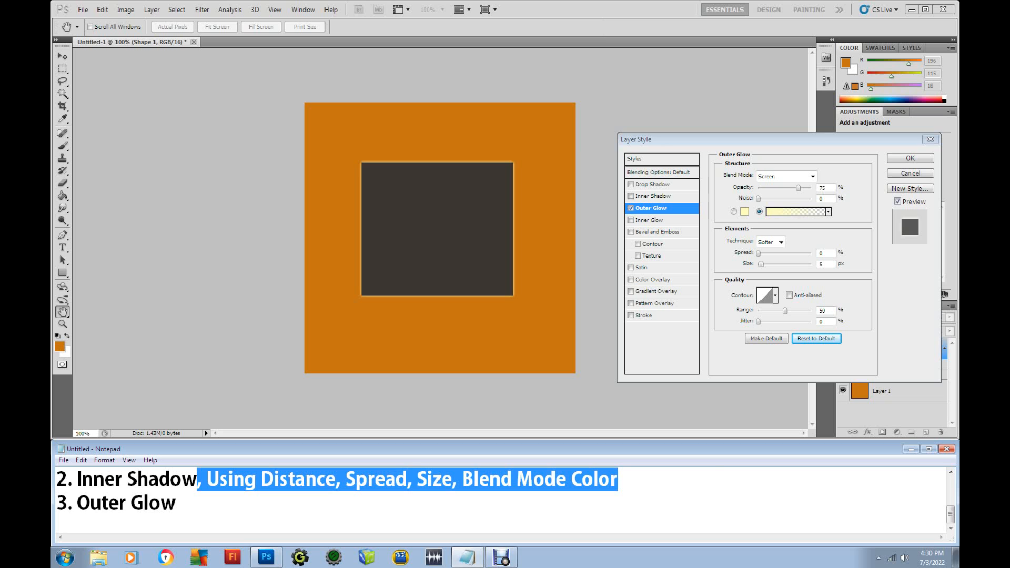
{"action": "right_click", "coordinate": [578, 481]}
{"action": "left_click", "coordinate": [603, 365]}
{"action": "left_click", "coordinate": [177, 503]}
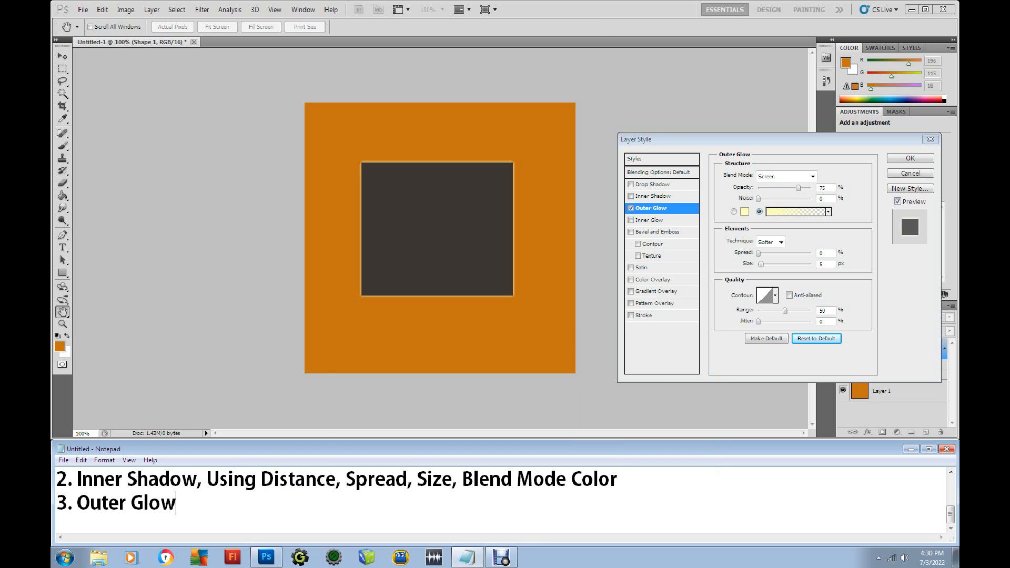
{"action": "right_click", "coordinate": [184, 505]}
{"action": "left_click", "coordinate": [210, 399]}
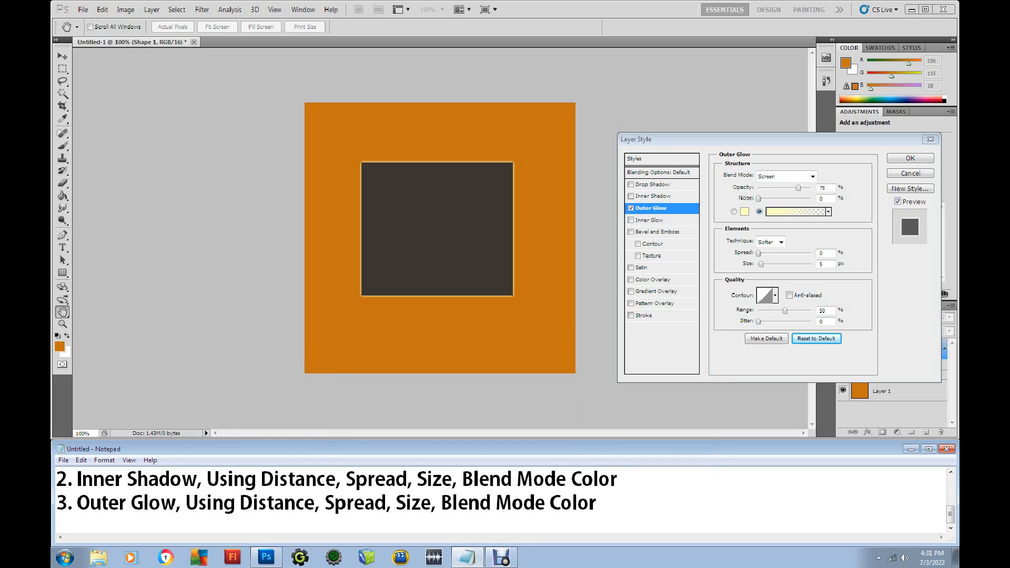
{"action": "key", "text": "Return"}
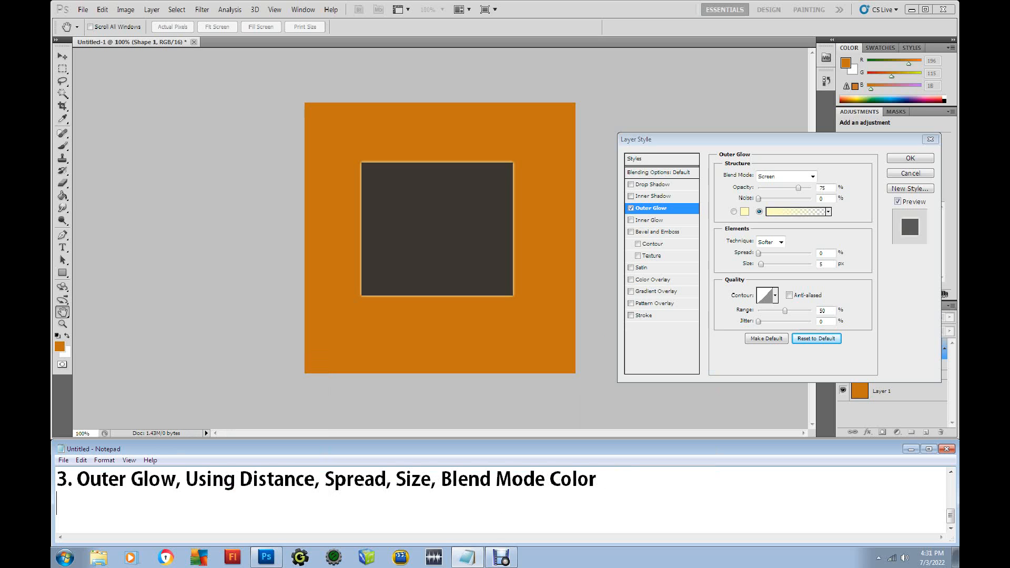
{"action": "type", "text": "4."}
Step: Switch back to Photoshop and replace the rectangle's outer glow with an inner glow
{"action": "key", "text": "alt+Tab"}
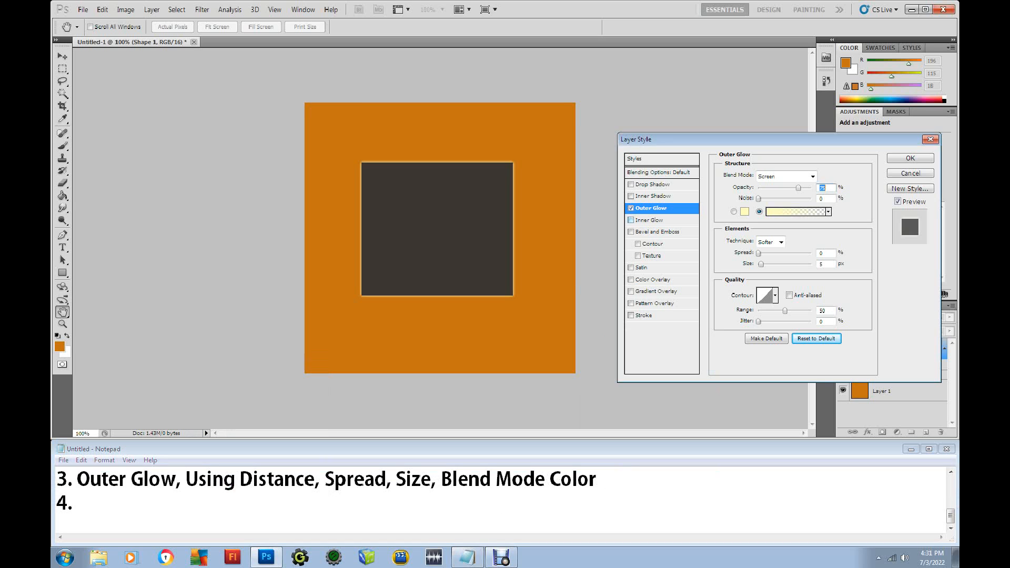
{"action": "left_click", "coordinate": [631, 208]}
{"action": "left_click", "coordinate": [631, 219]}
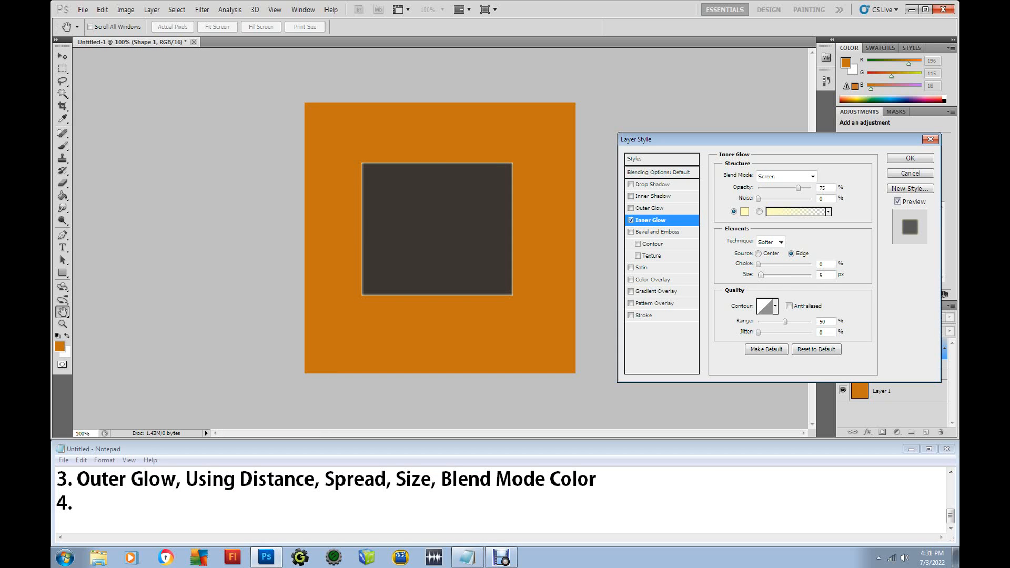
Step: Try the outer glow again at 100% opacity and 0 px size, and return to only the inner glow
{"action": "left_click", "coordinate": [632, 208]}
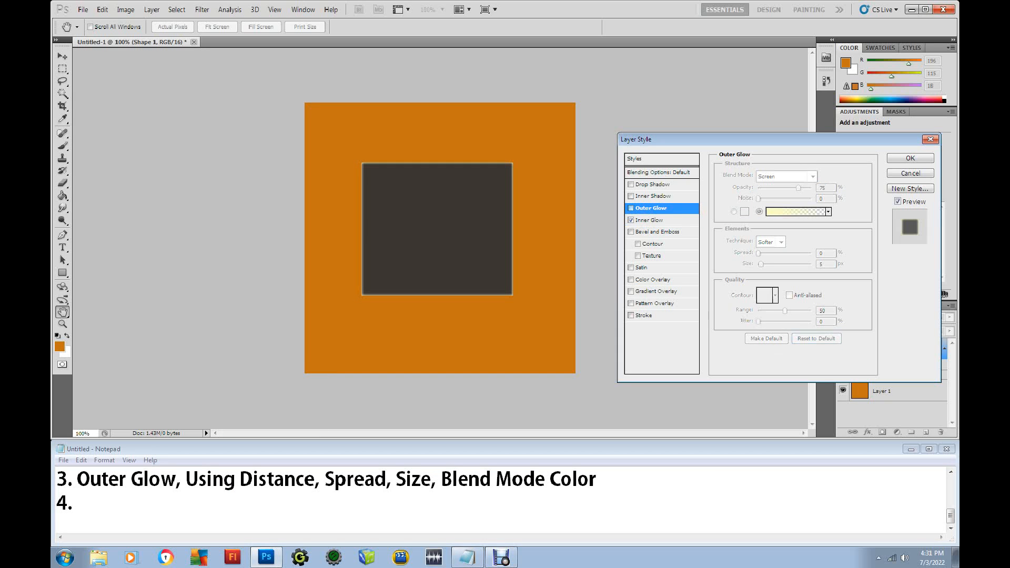
{"action": "left_click", "coordinate": [631, 220]}
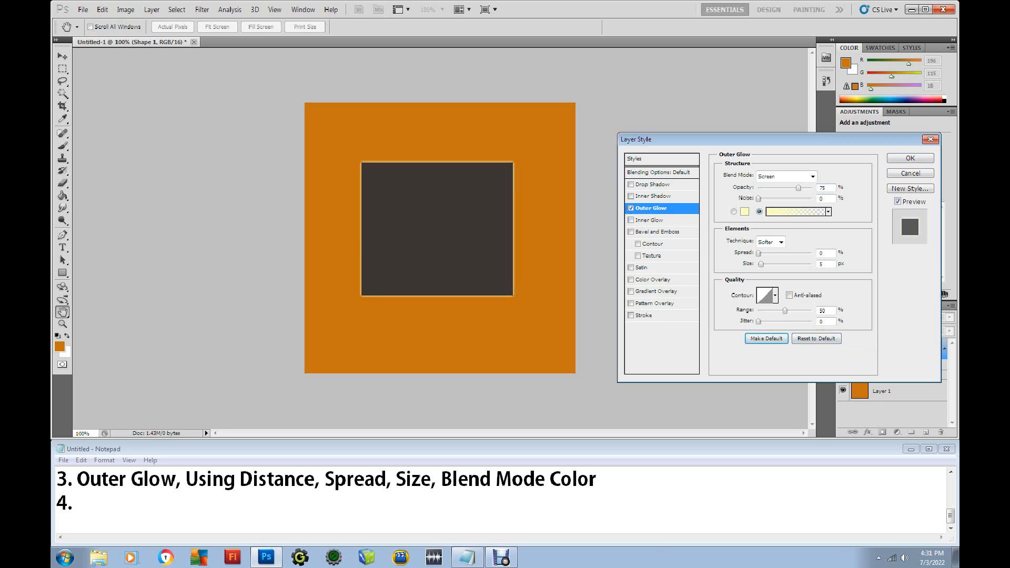
{"action": "left_click_drag", "start_coordinate": [799, 188], "coordinate": [812, 188]}
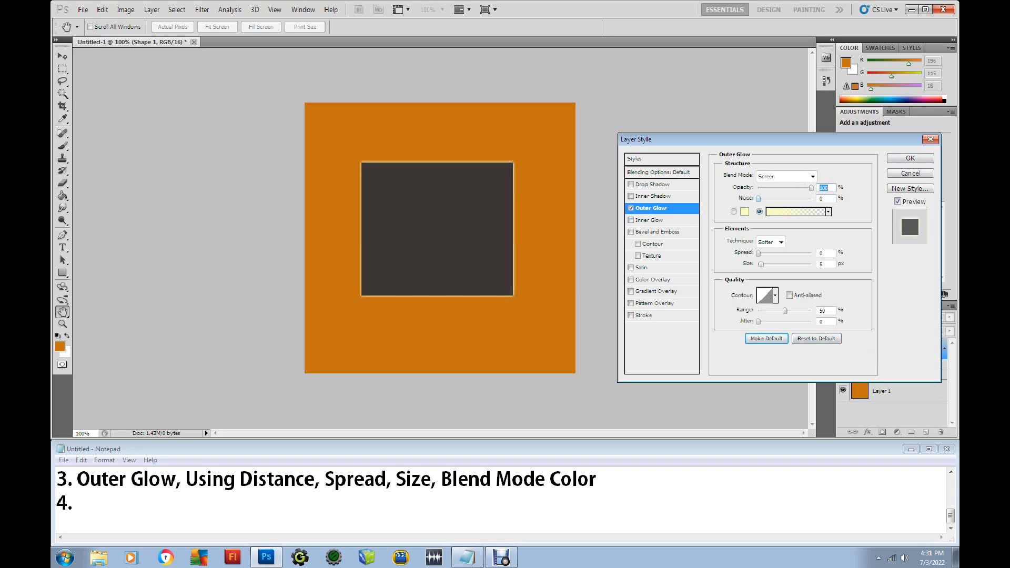
{"action": "left_click_drag", "start_coordinate": [761, 263], "coordinate": [758, 264]}
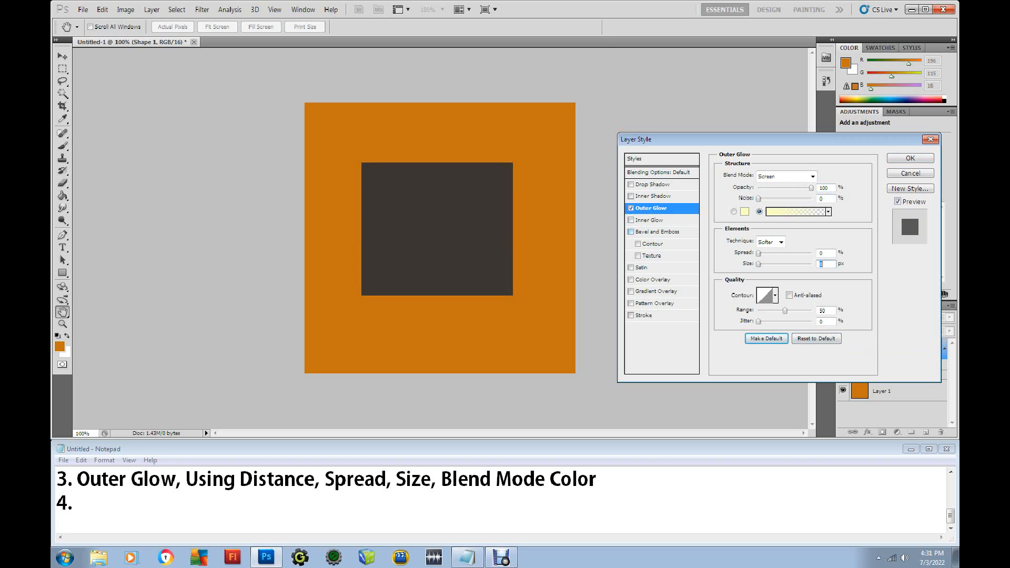
{"action": "left_click", "coordinate": [631, 220]}
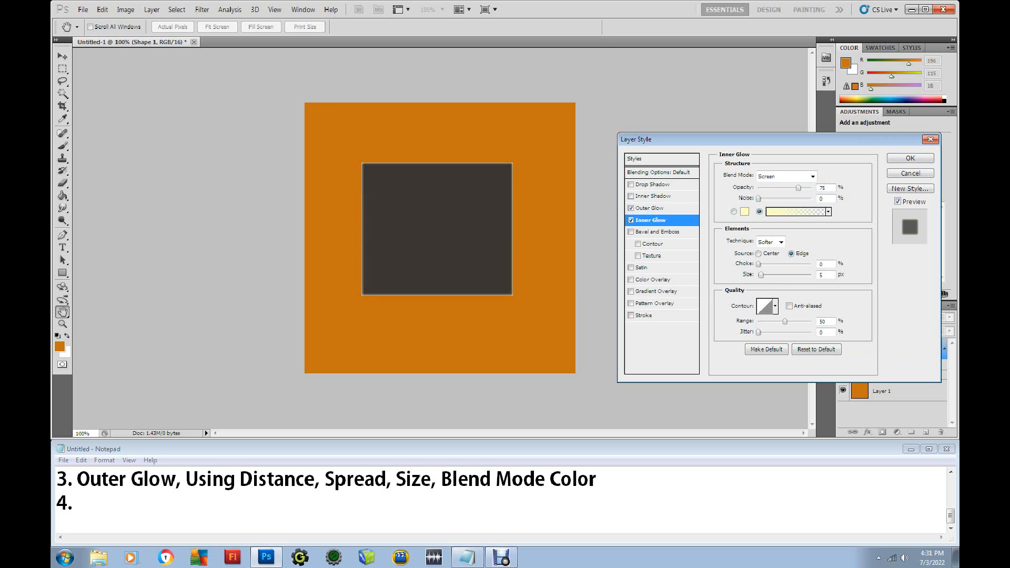
{"action": "left_click", "coordinate": [631, 208]}
Step: Try the inverted V-shaped and linear contours on the inner glow, ending with the S-curve contour
{"action": "left_click", "coordinate": [775, 305]}
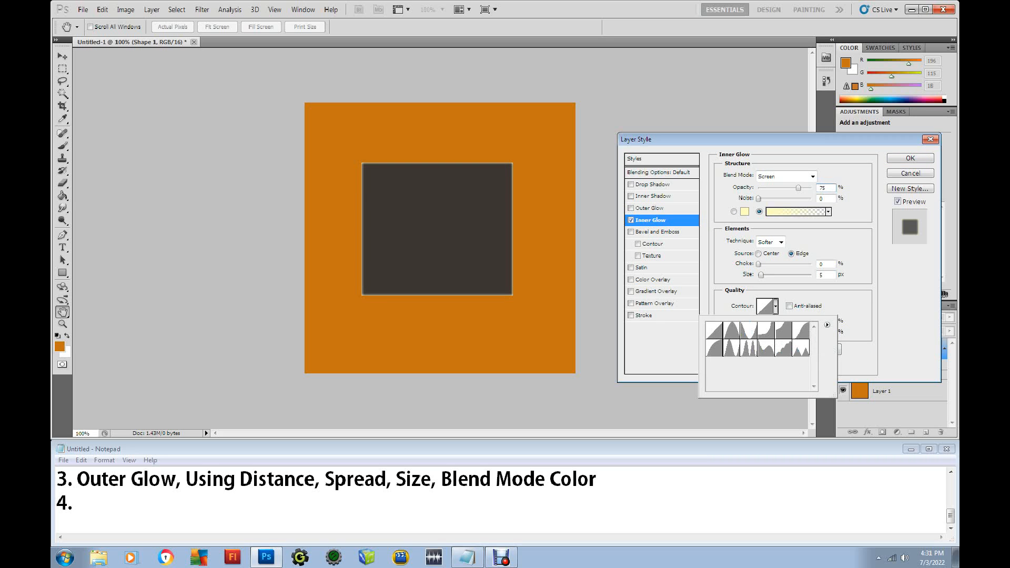
{"action": "left_click", "coordinate": [748, 330]}
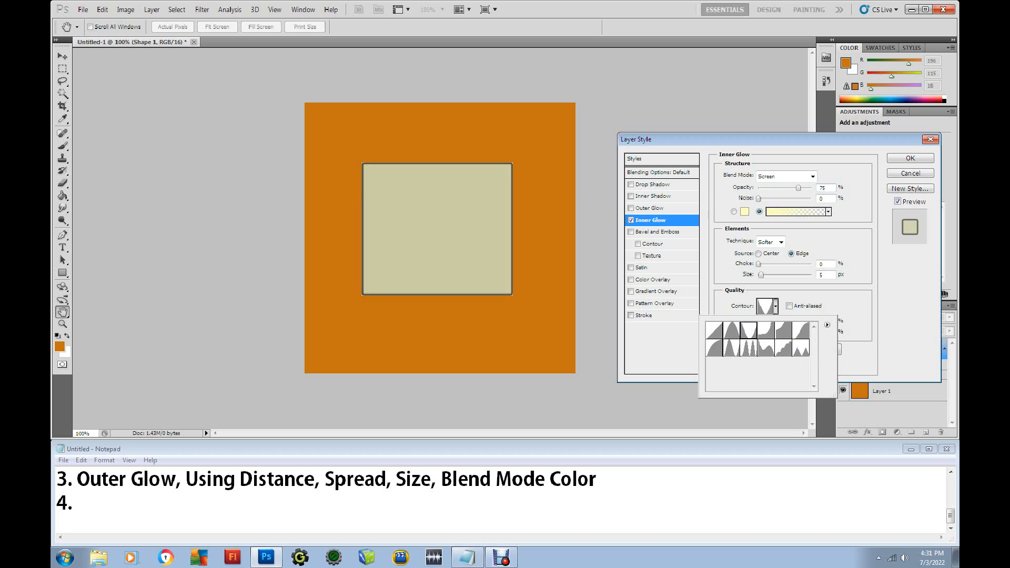
{"action": "left_click", "coordinate": [714, 330]}
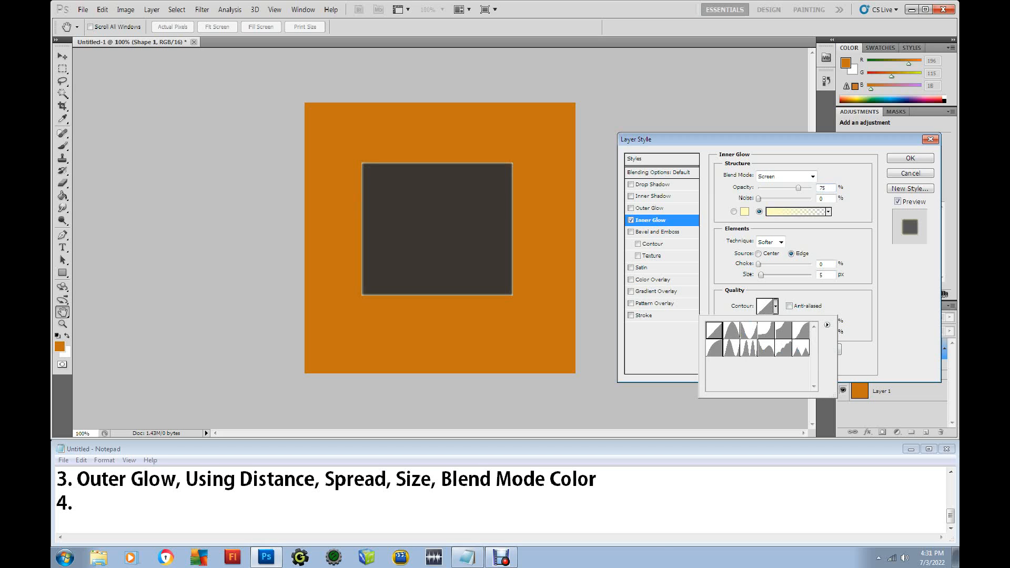
{"action": "left_click", "coordinate": [801, 330]}
{"action": "key", "text": "Return"}
Step: Set the inner glow's choke to 50%, size to 3 px, range to 1% and jitter to 45%
{"action": "key", "text": "Tab"}
{"action": "key", "text": "Tab"}
{"action": "key", "text": "Tab"}
{"action": "type", "text": "4"}
{"action": "key", "text": "Tab"}
{"action": "key", "text": "Tab"}
{"action": "type", "text": "45"}
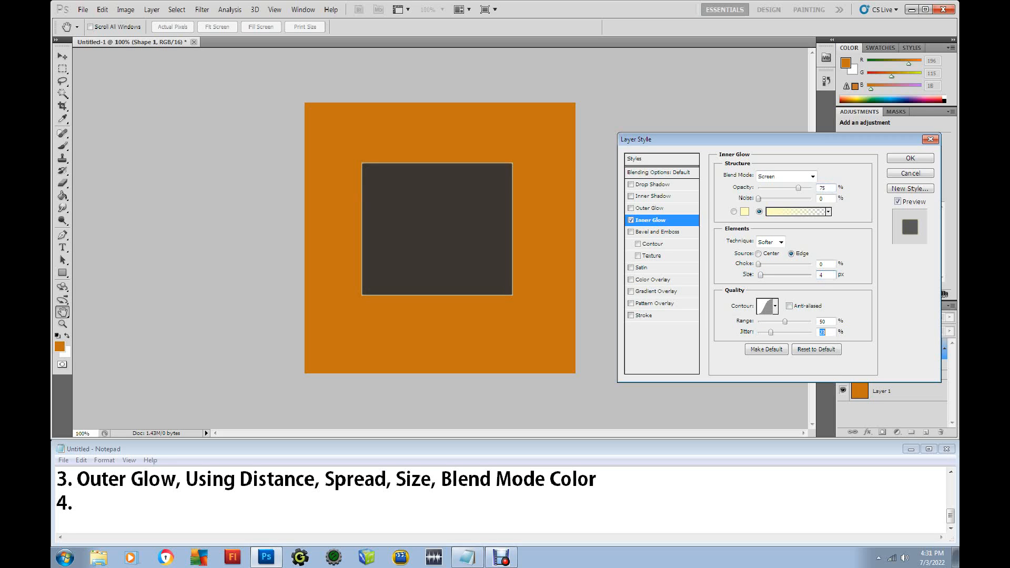
{"action": "key", "text": "shift+Tab"}
{"action": "type", "text": "171"}
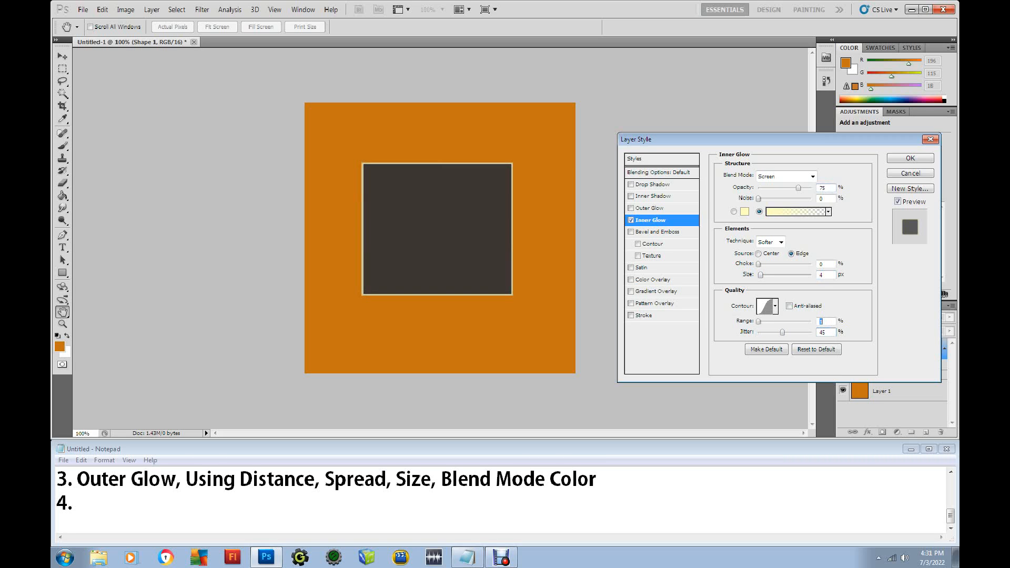
{"action": "key", "text": "shift+Tab"}
{"action": "key", "text": "shift+Tab"}
{"action": "type", "text": "29"}
{"action": "mouse_move", "coordinate": [773, 265]}
{"action": "left_mouse_down"}
{"action": "mouse_move", "coordinate": [797, 275]}
{"action": "mouse_move", "coordinate": [760, 276]}
{"action": "left_mouse_up"}
Step: Try the Precise technique and the Center source for the inner glow, returning to Softer and Edge
{"action": "left_click", "coordinate": [781, 242]}
{"action": "left_click", "coordinate": [768, 262]}
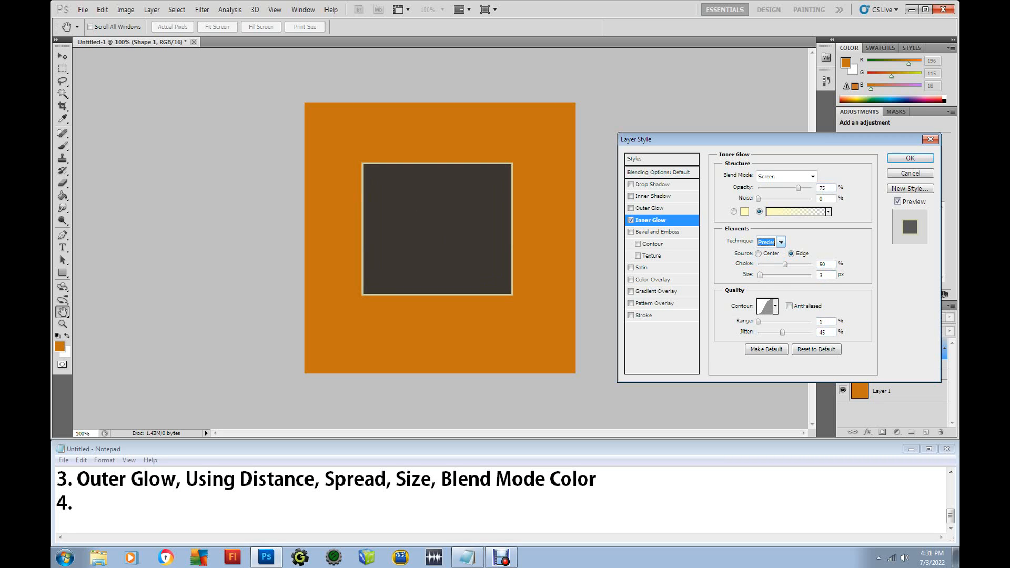
{"action": "left_click", "coordinate": [781, 242]}
{"action": "left_click", "coordinate": [768, 252]}
{"action": "left_click", "coordinate": [758, 254]}
{"action": "left_click", "coordinate": [792, 254]}
Step: Try the inner glow with 57% noise, Normal blend mode, 13 px size and a solid color, and reset it to its defaults
{"action": "left_click_drag", "start_coordinate": [759, 199], "coordinate": [789, 199]}
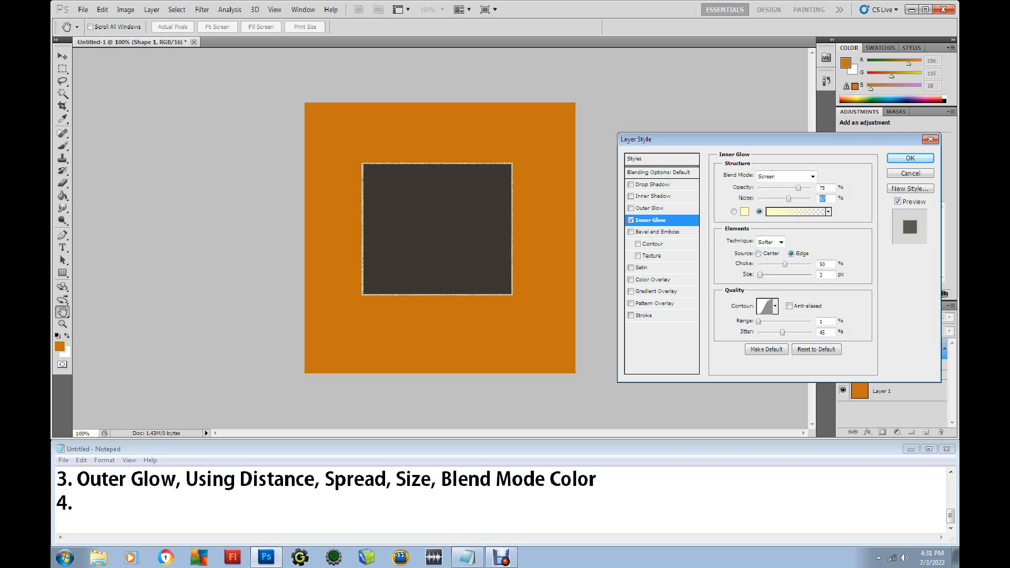
{"action": "left_click", "coordinate": [813, 177]}
{"action": "left_click", "coordinate": [779, 188]}
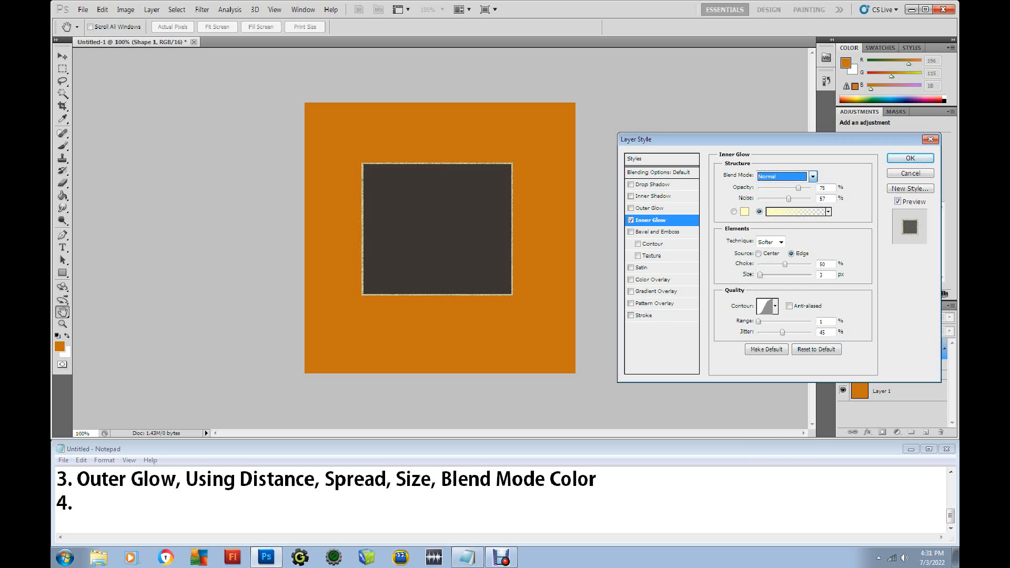
{"action": "mouse_move", "coordinate": [760, 275]}
{"action": "left_mouse_down"}
{"action": "mouse_move", "coordinate": [785, 275]}
{"action": "mouse_move", "coordinate": [765, 274]}
{"action": "left_mouse_up"}
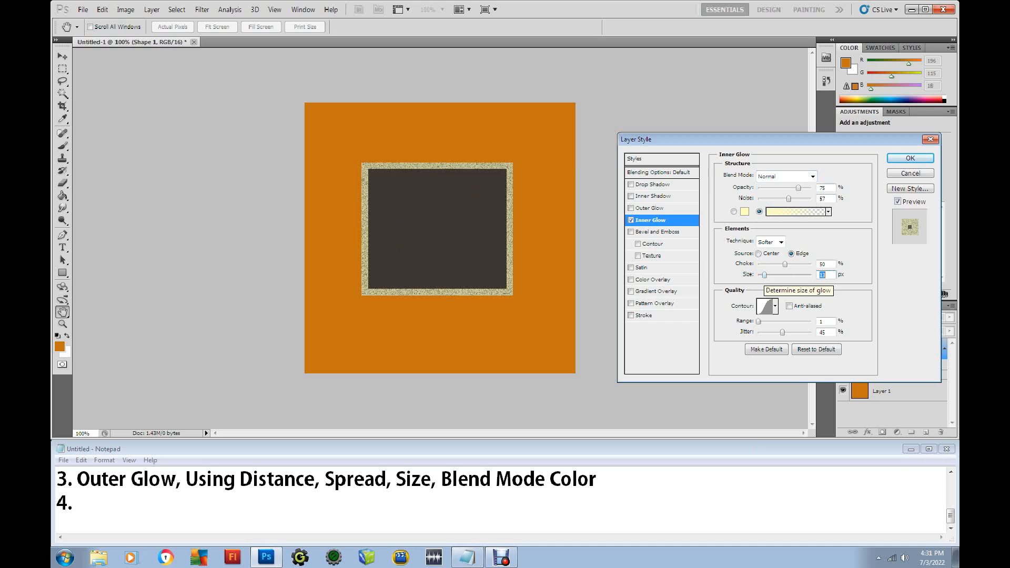
{"action": "left_click", "coordinate": [734, 211]}
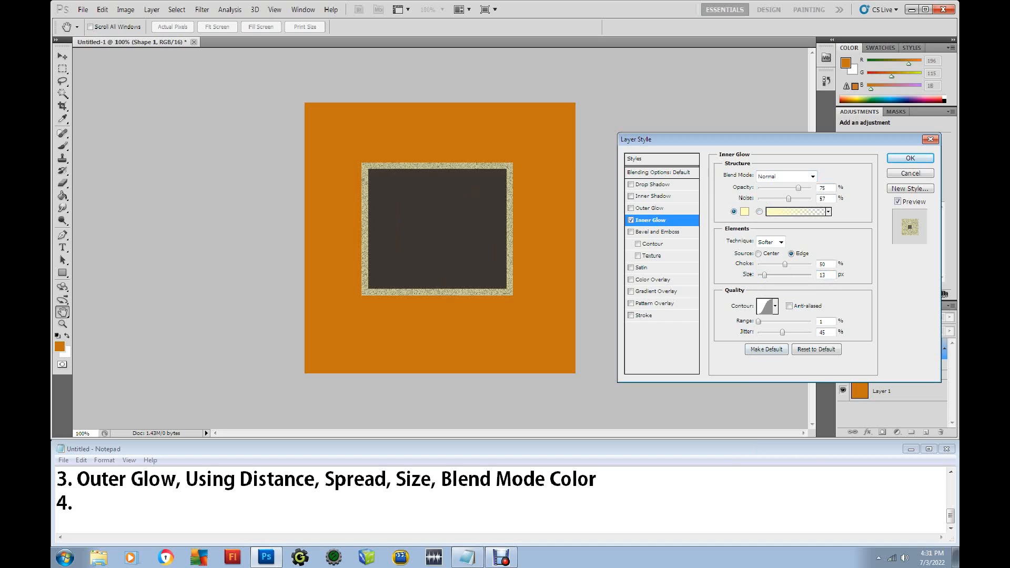
{"action": "left_click", "coordinate": [817, 350]}
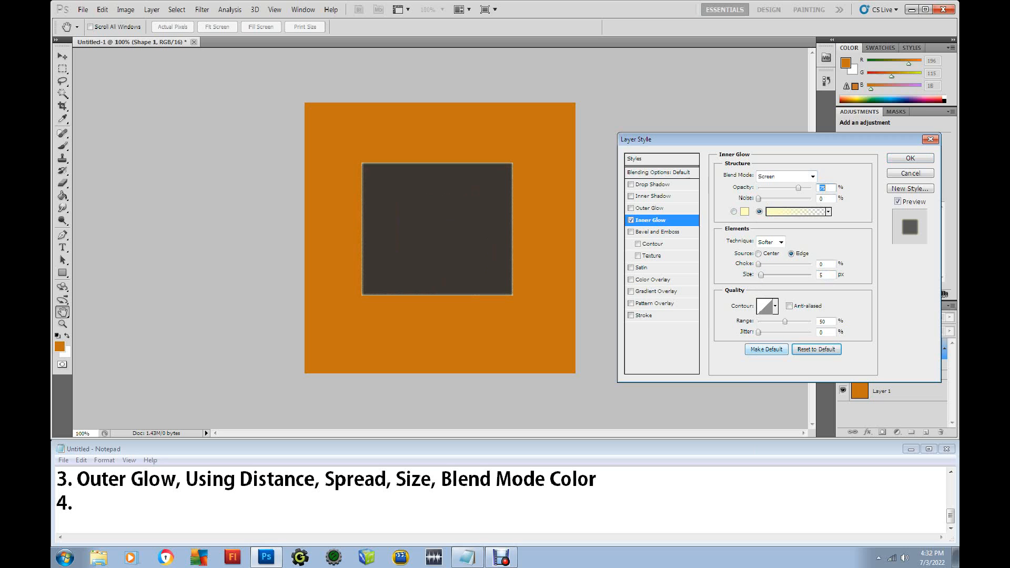
Step: Enlarge the inner glow with 12% choke and try the Darken blend mode, ending with Normal
{"action": "mouse_move", "coordinate": [759, 265]}
{"action": "left_mouse_down"}
{"action": "mouse_move", "coordinate": [776, 265]}
{"action": "mouse_move", "coordinate": [765, 265]}
{"action": "mouse_move", "coordinate": [771, 275]}
{"action": "left_mouse_up"}
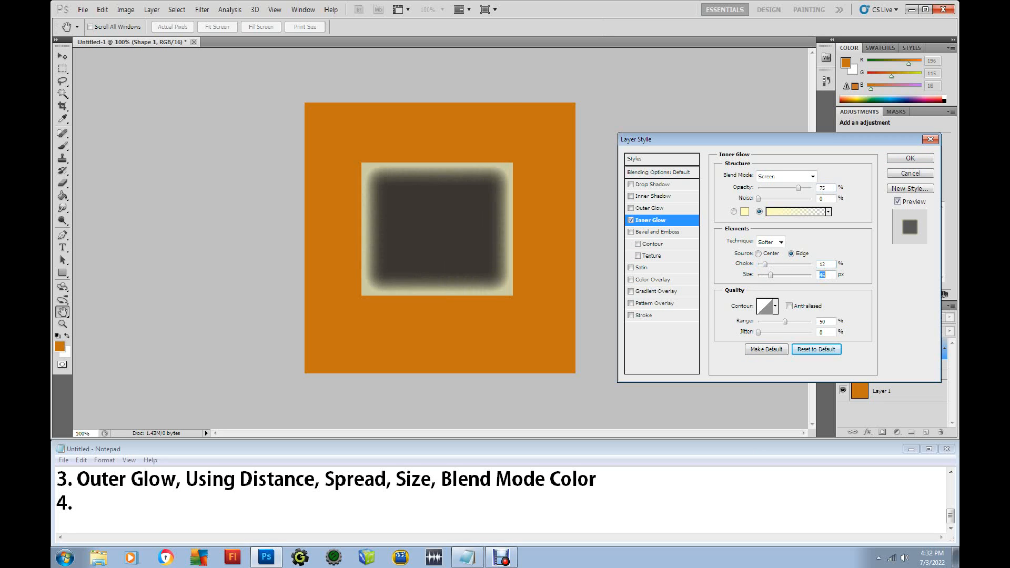
{"action": "left_click", "coordinate": [814, 176]}
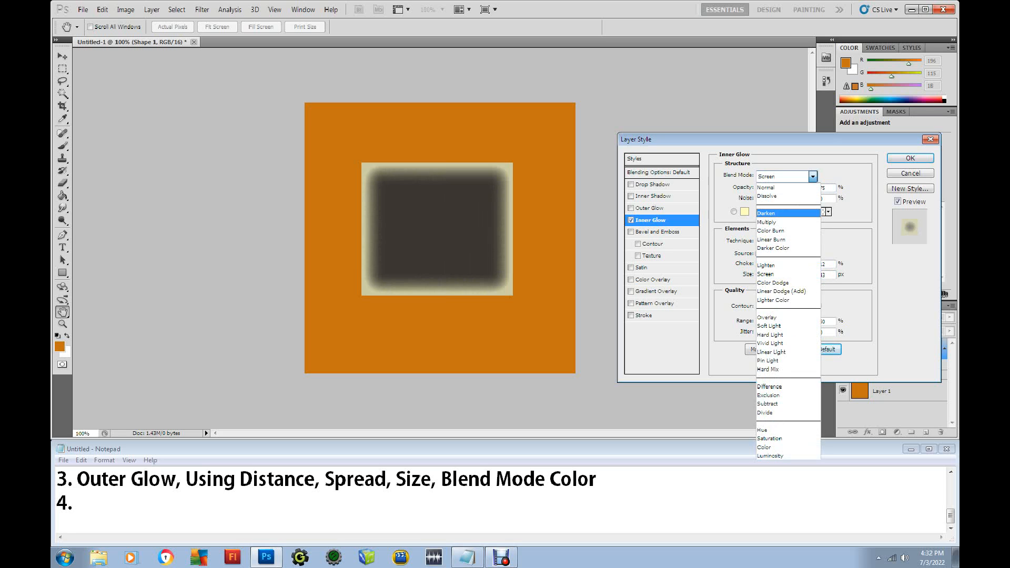
{"action": "left_click", "coordinate": [779, 213]}
{"action": "left_click", "coordinate": [813, 176]}
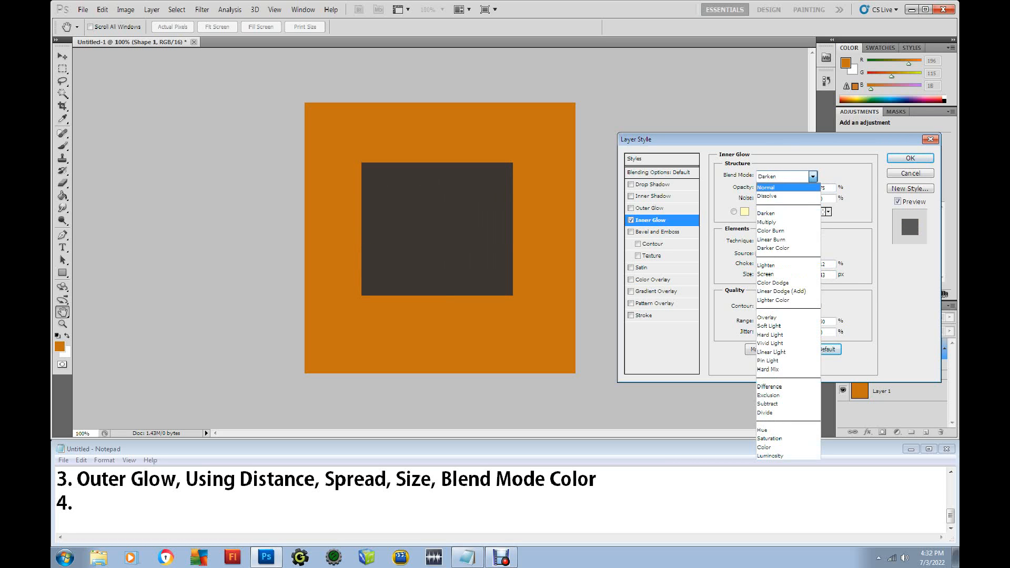
{"action": "left_click", "coordinate": [779, 188]}
Step: Set the inner glow to 0% choke and 54 px size, try its jitter and noise, and reset it to its defaults
{"action": "mouse_move", "coordinate": [765, 264]}
{"action": "left_mouse_down"}
{"action": "mouse_move", "coordinate": [779, 264]}
{"action": "mouse_move", "coordinate": [759, 265]}
{"action": "mouse_move", "coordinate": [774, 274]}
{"action": "mouse_move", "coordinate": [759, 274]}
{"action": "mouse_move", "coordinate": [773, 275]}
{"action": "left_mouse_up"}
{"action": "left_click_drag", "start_coordinate": [759, 332], "coordinate": [776, 332]}
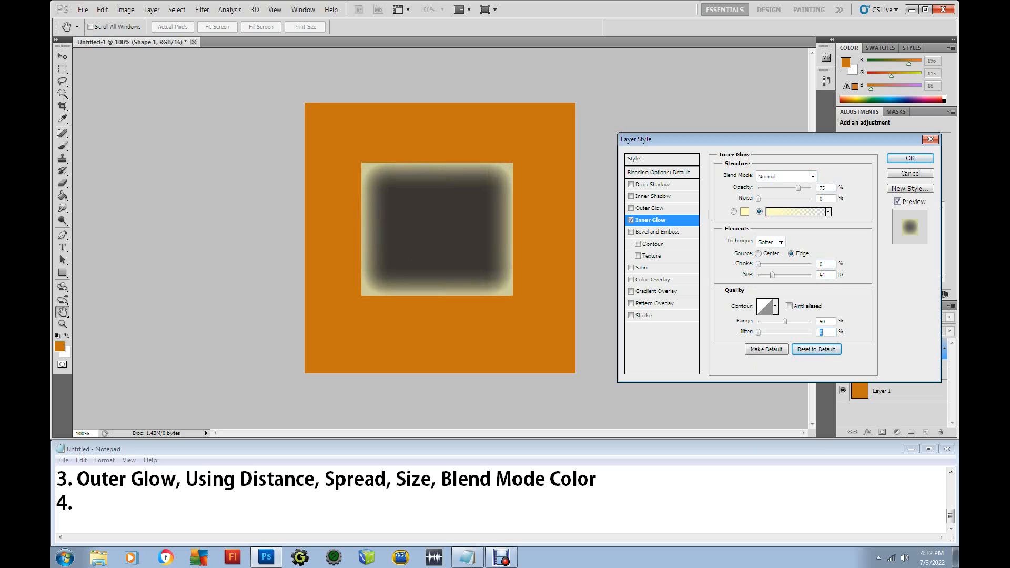
{"action": "mouse_move", "coordinate": [759, 199]}
{"action": "left_mouse_down"}
{"action": "mouse_move", "coordinate": [781, 199]}
{"action": "mouse_move", "coordinate": [759, 199]}
{"action": "left_mouse_up"}
{"action": "left_click", "coordinate": [817, 350]}
Step: Replace the inner glow with a Chisel Hard Bevel and Emboss, setting size to 54 px and soften to 8 px
{"action": "left_click", "coordinate": [631, 220]}
{"action": "left_click", "coordinate": [660, 231]}
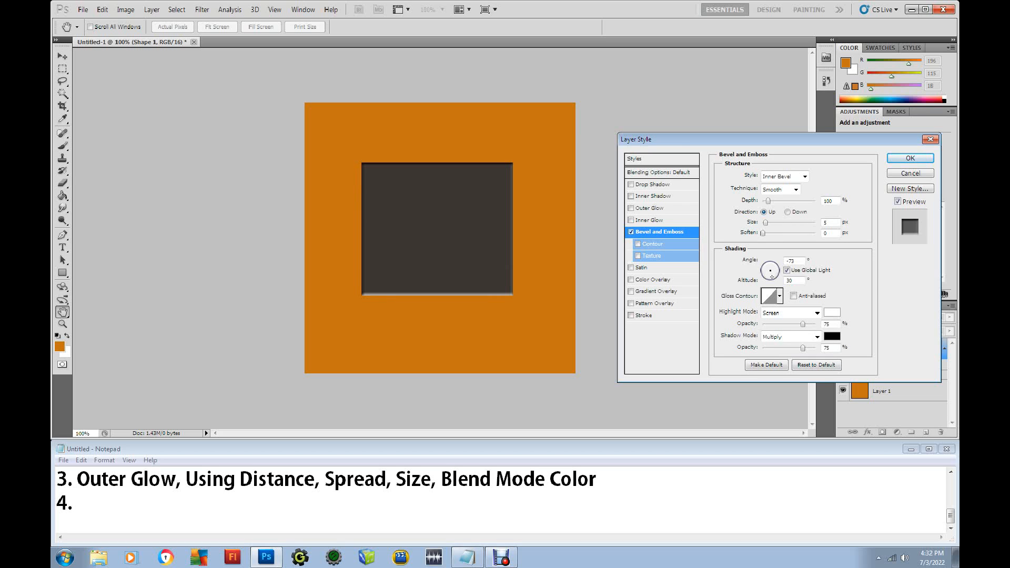
{"action": "left_click_drag", "start_coordinate": [766, 223], "coordinate": [788, 233]}
{"action": "left_click", "coordinate": [796, 189]}
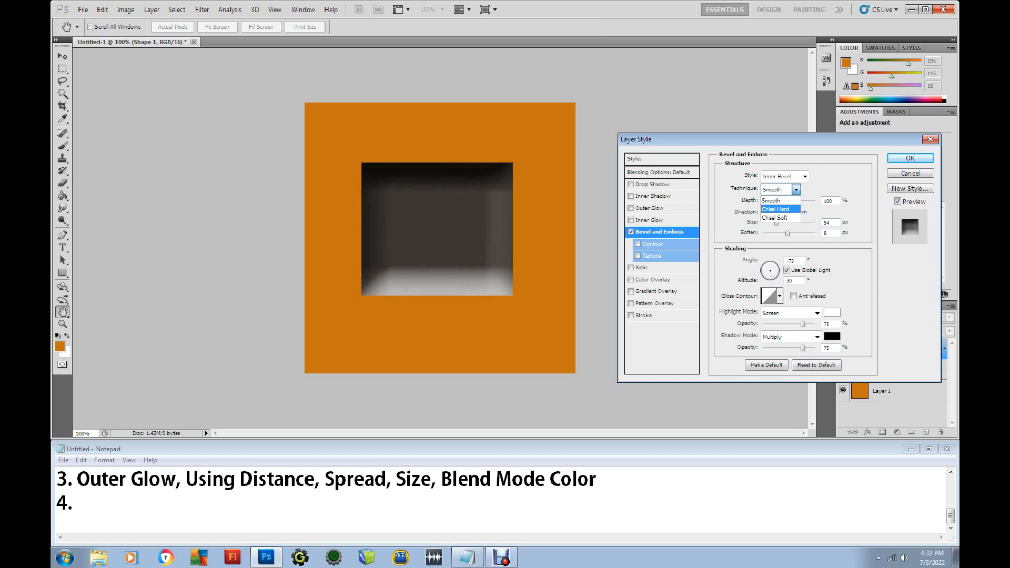
{"action": "left_click", "coordinate": [778, 209]}
{"action": "left_click", "coordinate": [788, 212]}
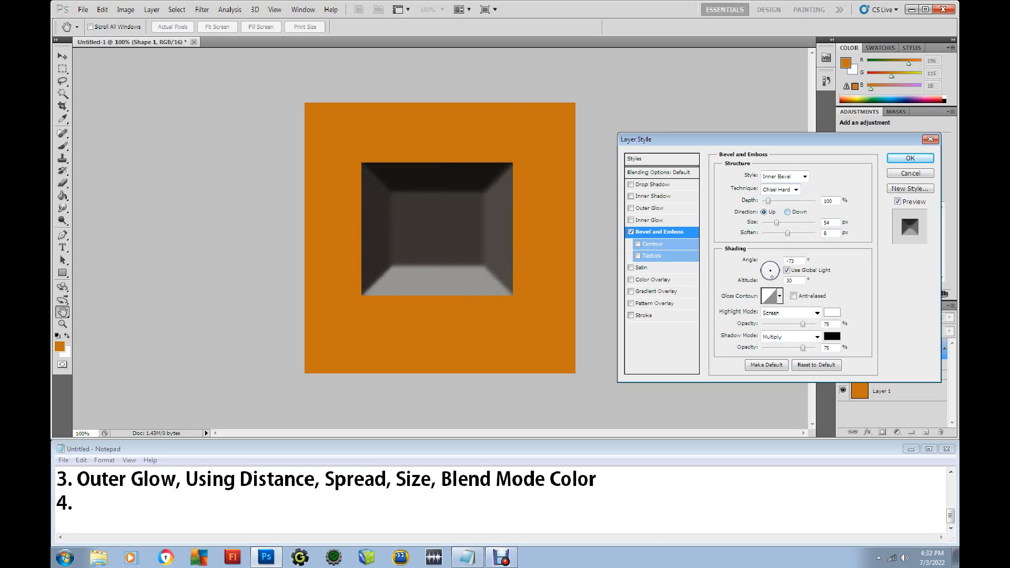
Step: Lower the bevel's depth to 93% and its highlight opacity to 54%
{"action": "left_click", "coordinate": [764, 212]}
{"action": "mouse_move", "coordinate": [768, 201]}
{"action": "left_mouse_down"}
{"action": "mouse_move", "coordinate": [789, 201]}
{"action": "mouse_move", "coordinate": [768, 201]}
{"action": "left_mouse_up"}
{"action": "key", "text": "shift+Down"}
{"action": "mouse_move", "coordinate": [803, 324]}
{"action": "left_mouse_down"}
{"action": "mouse_move", "coordinate": [779, 324]}
{"action": "mouse_move", "coordinate": [791, 324]}
{"action": "left_mouse_up"}
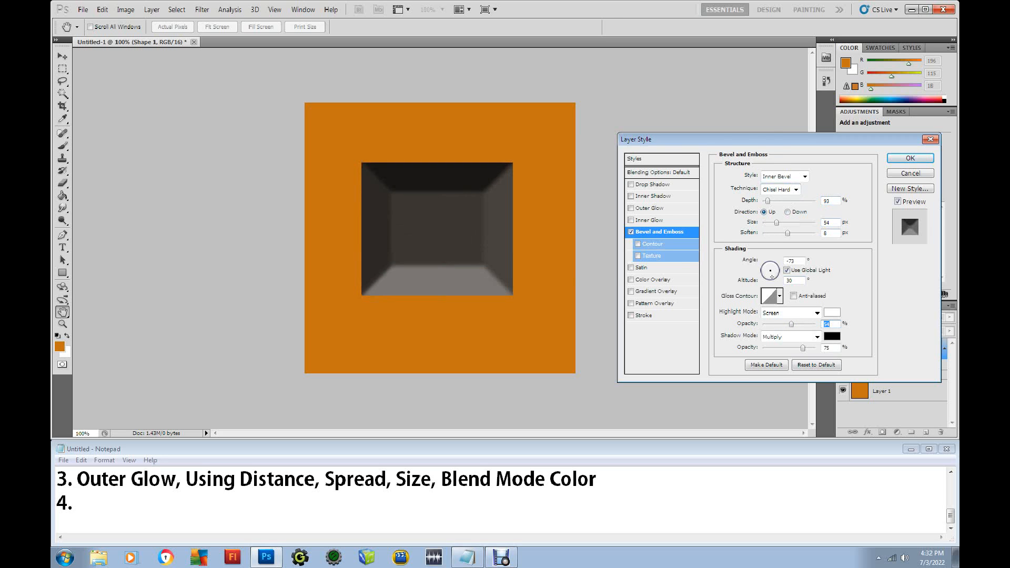
Step: Set the bevel's shadow color to red and its highlight color to blue
{"action": "left_click", "coordinate": [832, 336]}
{"action": "left_click", "coordinate": [617, 127]}
{"action": "left_click", "coordinate": [733, 105]}
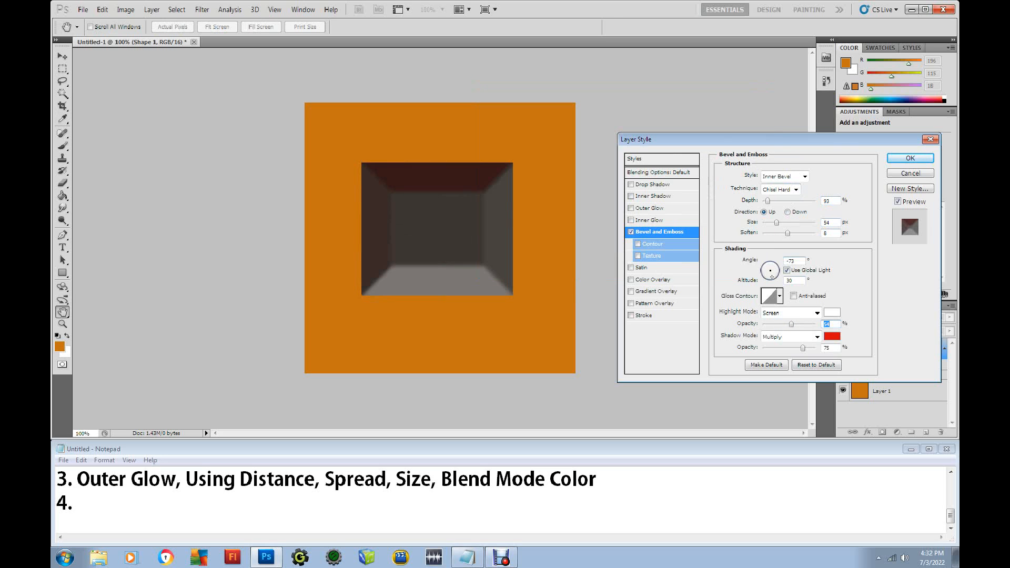
{"action": "left_click", "coordinate": [832, 312]}
{"action": "left_click", "coordinate": [635, 162]}
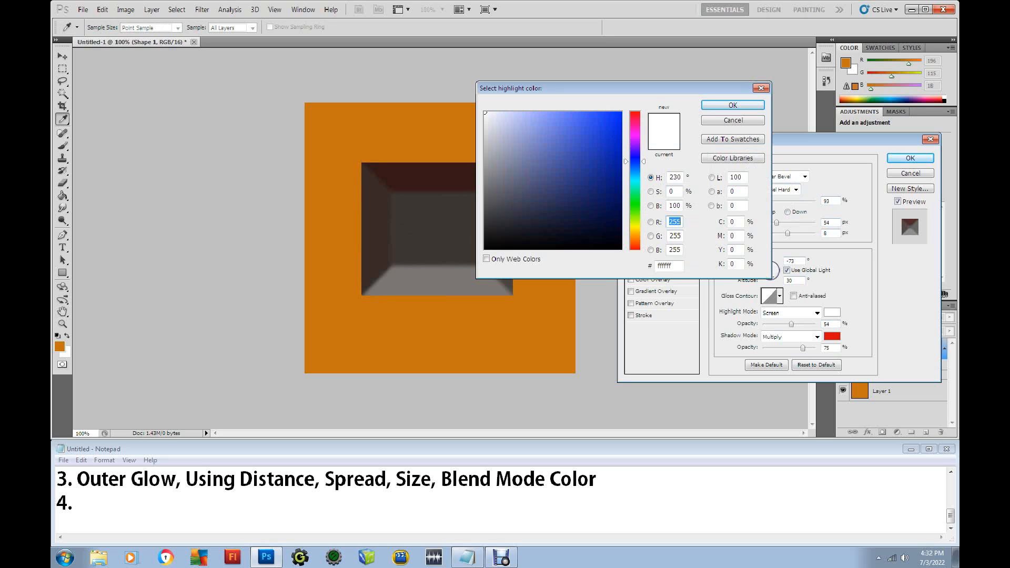
{"action": "left_click", "coordinate": [594, 160]}
{"action": "key", "text": "Return"}
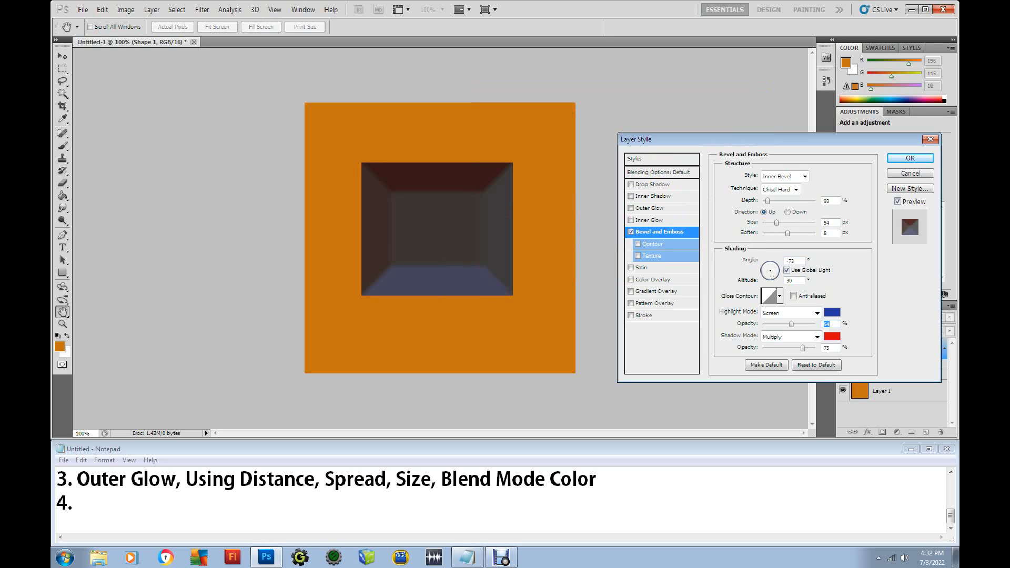
Step: Set the bevel's light to a 138° angle and 21° altitude, and raise the depth to 409%
{"action": "left_click", "coordinate": [777, 270]}
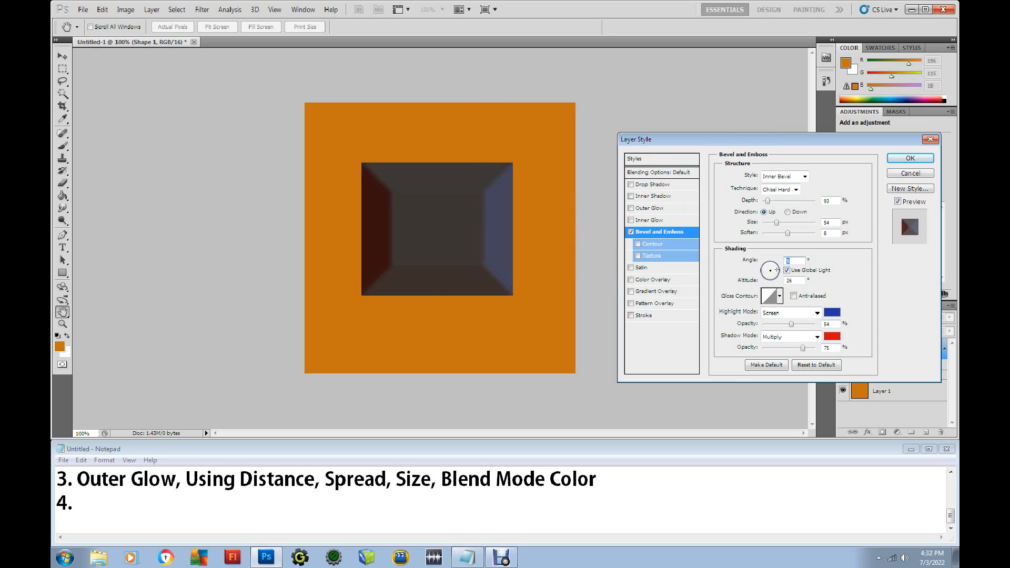
{"action": "left_click", "coordinate": [766, 267]}
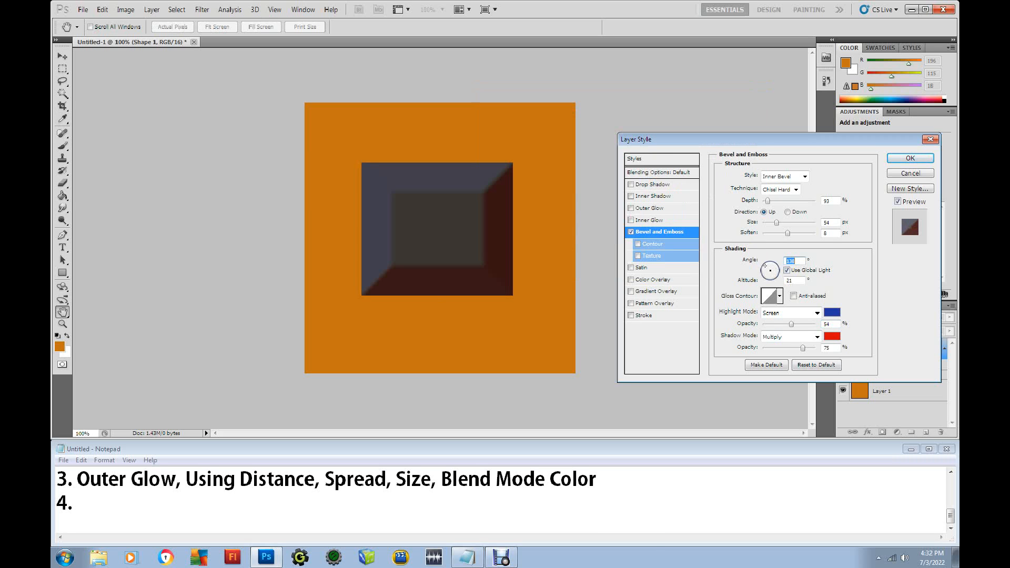
{"action": "left_click_drag", "start_coordinate": [768, 201], "coordinate": [785, 201]}
Step: Try the Chisel Soft technique on the bevel, switch it to Smooth, and enlarge the bevel size
{"action": "left_click", "coordinate": [796, 190]}
{"action": "left_click", "coordinate": [777, 218]}
{"action": "left_click", "coordinate": [796, 190]}
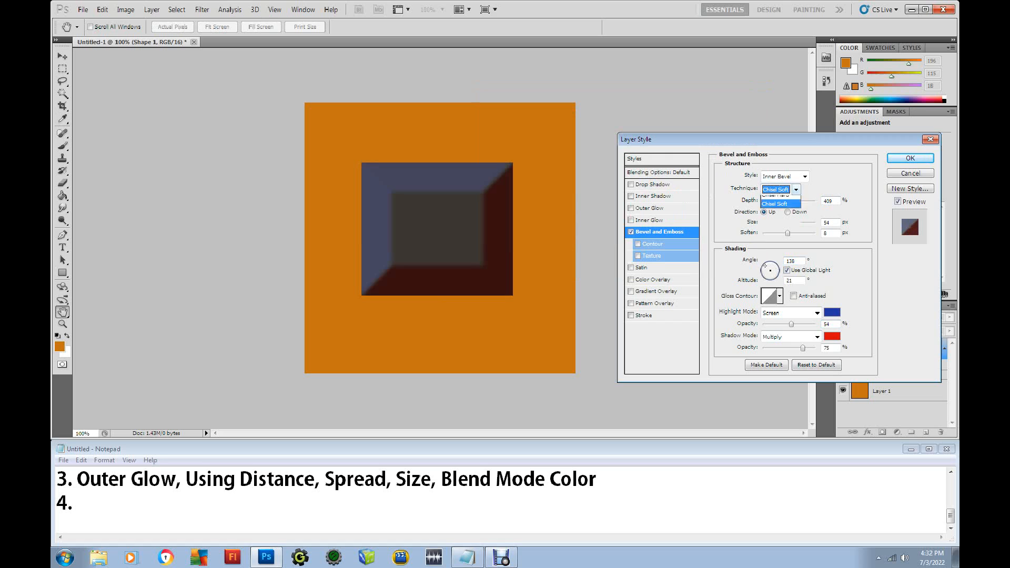
{"action": "left_click", "coordinate": [784, 200]}
{"action": "mouse_move", "coordinate": [777, 223]}
{"action": "left_mouse_down"}
{"action": "mouse_move", "coordinate": [798, 223]}
{"action": "mouse_move", "coordinate": [771, 223]}
{"action": "mouse_move", "coordinate": [785, 223]}
{"action": "left_mouse_up"}
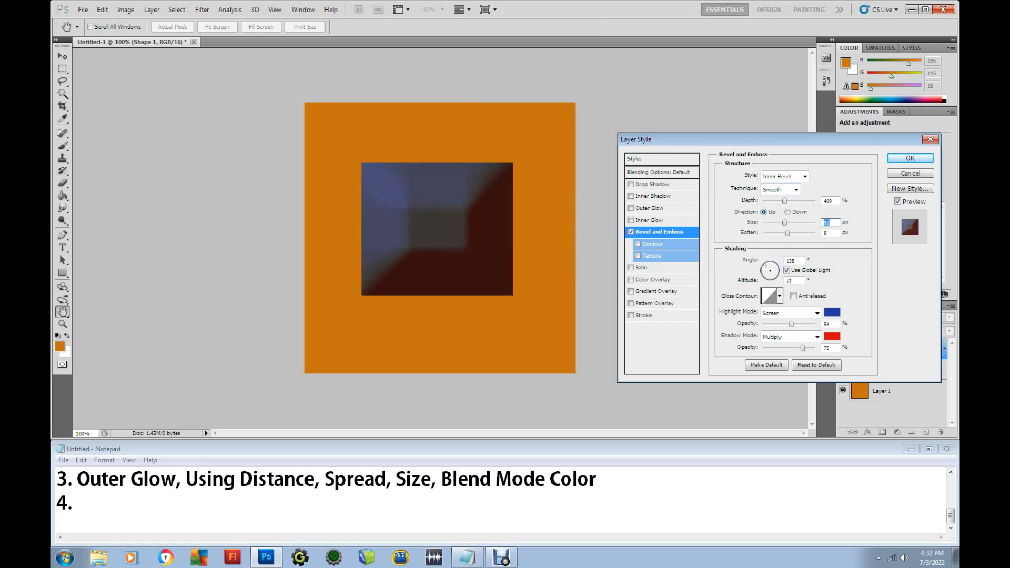
Step: Try a contour on the bevel with several curved and ring-shaped presets and the anti-aliasing option, and remove the contour
{"action": "left_click", "coordinate": [638, 244]}
{"action": "left_click", "coordinate": [653, 243]}
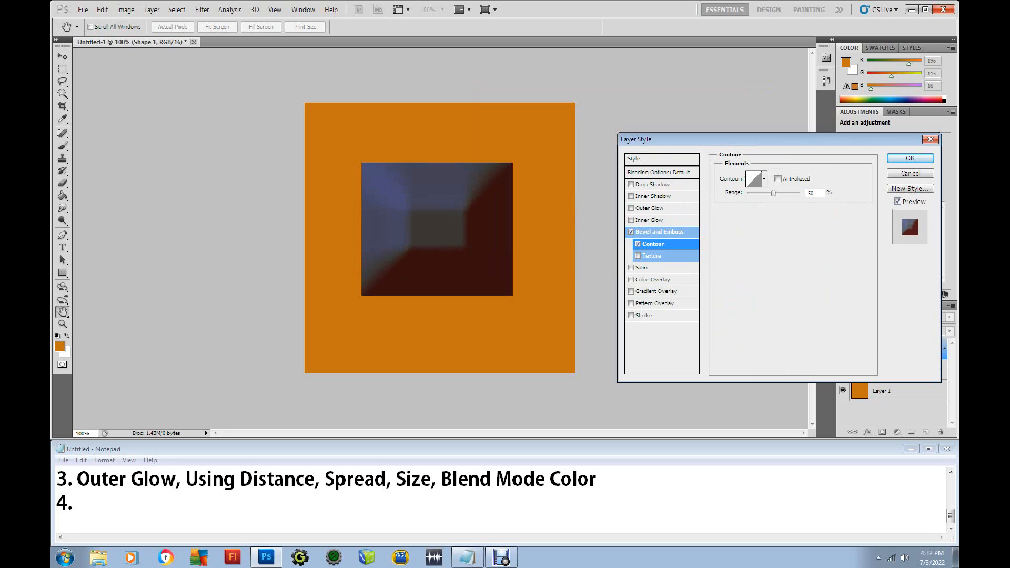
{"action": "left_click", "coordinate": [764, 179]}
{"action": "left_click", "coordinate": [754, 202]}
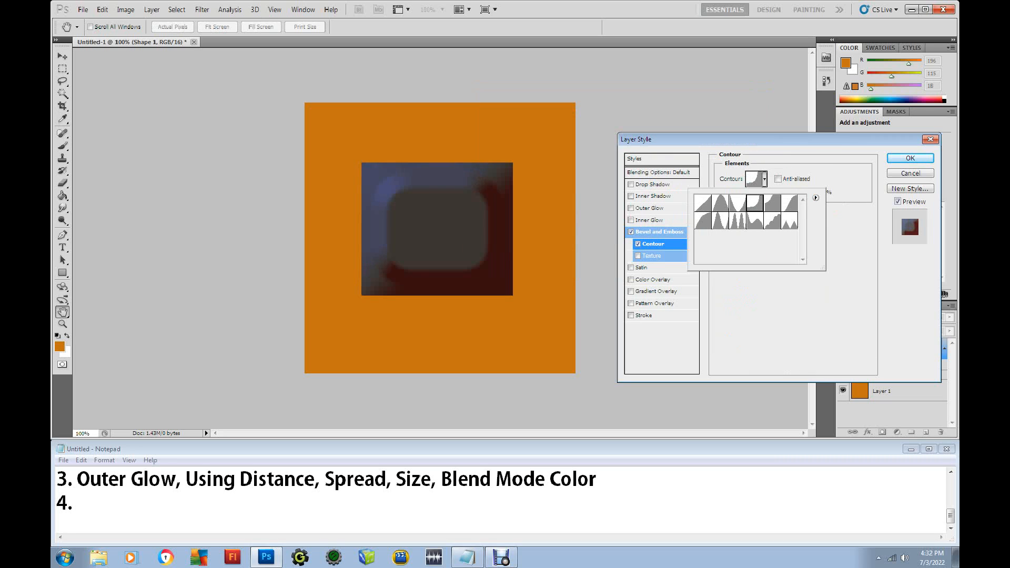
{"action": "left_click", "coordinate": [737, 220]}
{"action": "left_click", "coordinate": [720, 220]}
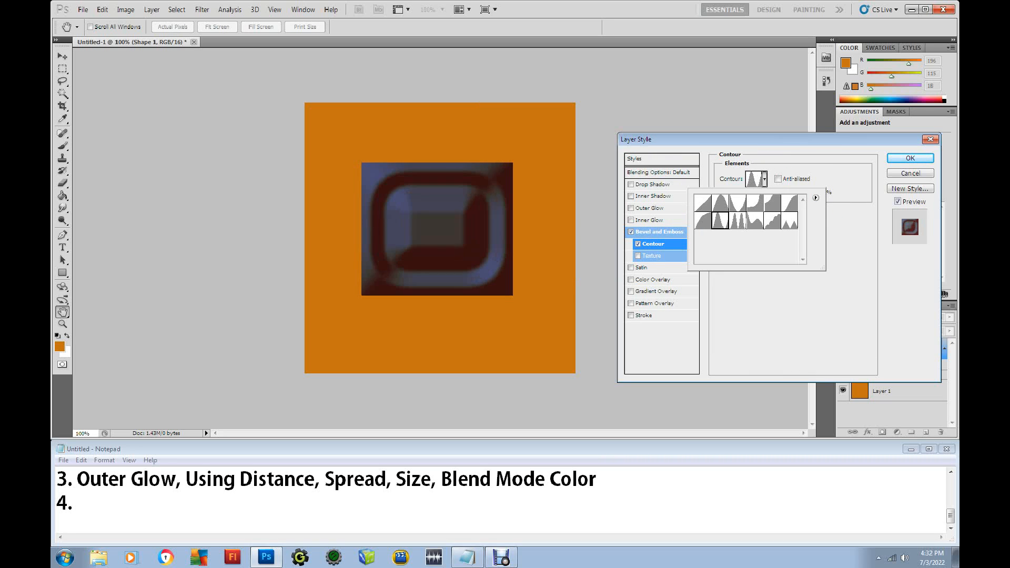
{"action": "left_click", "coordinate": [779, 179]}
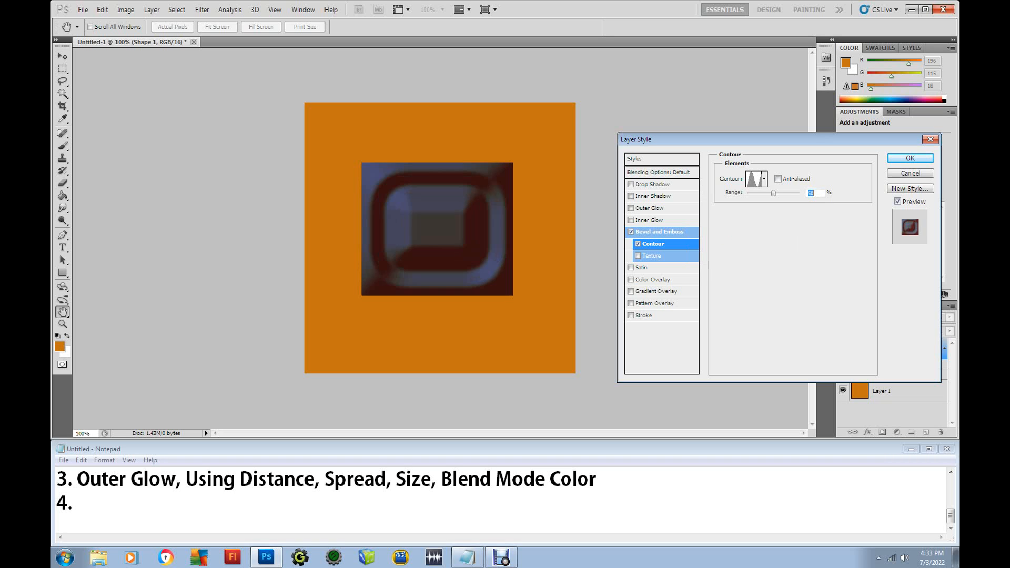
{"action": "left_click", "coordinate": [778, 179]}
{"action": "left_click", "coordinate": [779, 179]}
{"action": "left_click", "coordinate": [638, 244]}
Step: Texture the bevel, trying both patterns and keeping the bubbly first one, with scale at 75% and depth at +6%
{"action": "left_click", "coordinate": [638, 256]}
{"action": "left_click", "coordinate": [653, 256]}
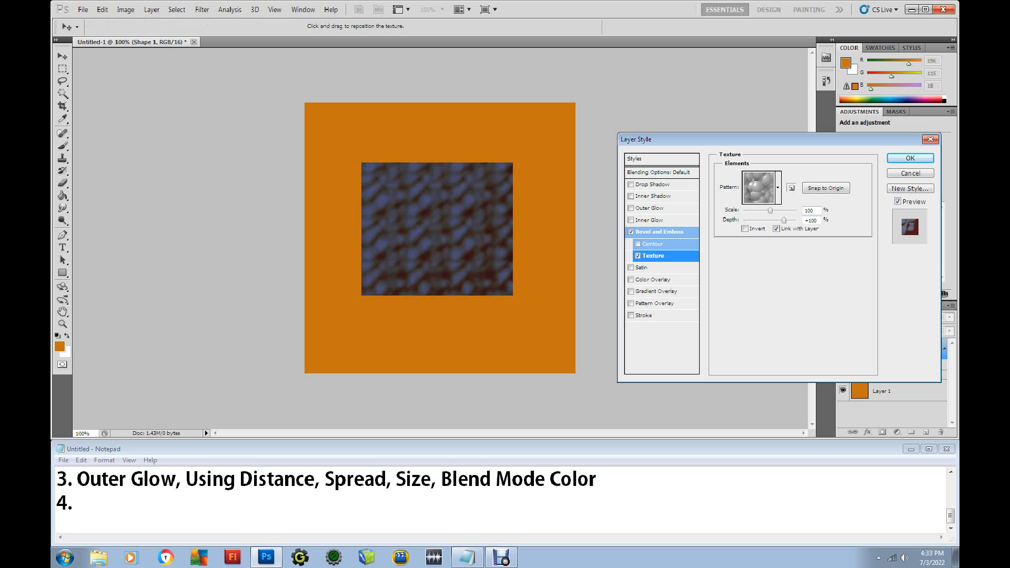
{"action": "left_click", "coordinate": [778, 188]}
{"action": "left_click", "coordinate": [726, 220]}
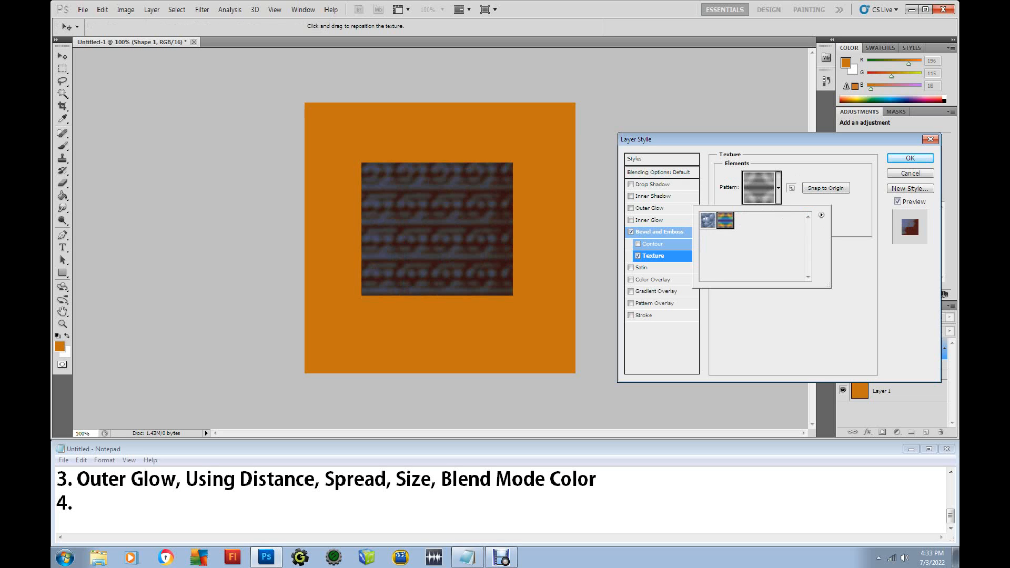
{"action": "left_click", "coordinate": [709, 220]}
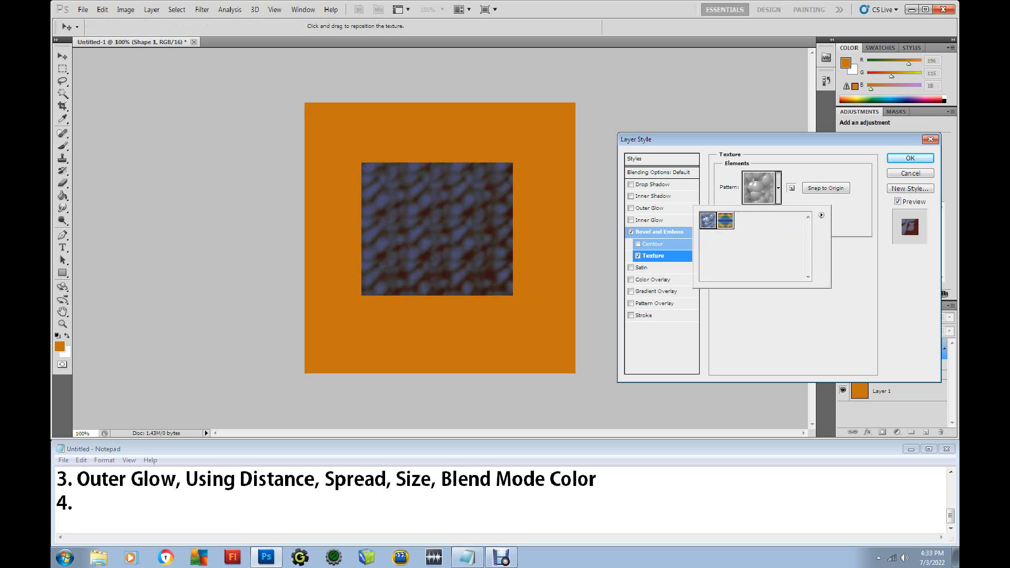
{"action": "left_click", "coordinate": [778, 187]}
{"action": "left_click_drag", "start_coordinate": [785, 221], "coordinate": [765, 210]}
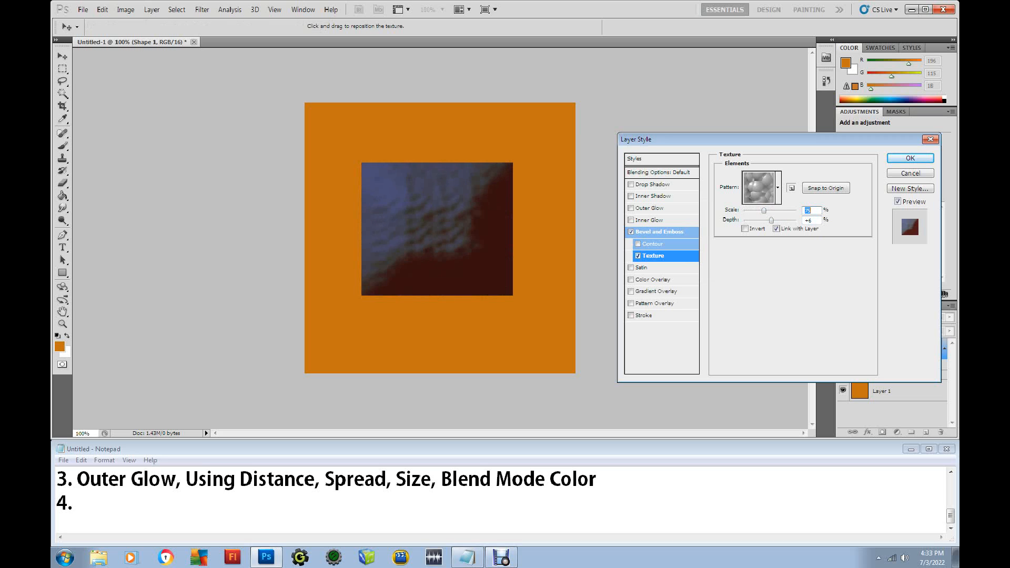
Step: Replace the textured bevel with a Satin effect, setting distance to 106 px and size to 9 px
{"action": "left_click", "coordinate": [638, 255]}
{"action": "left_click", "coordinate": [631, 232]}
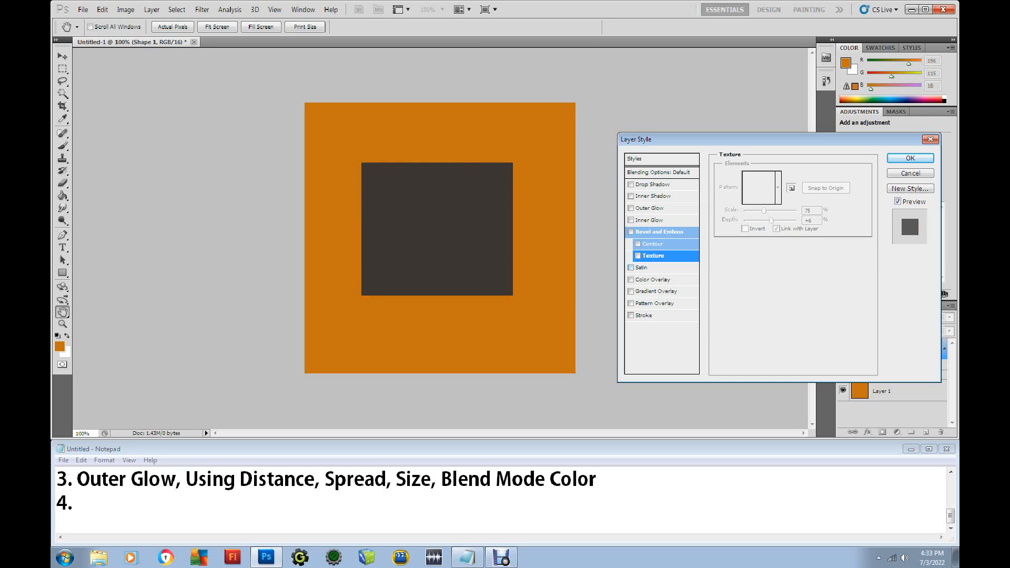
{"action": "left_click", "coordinate": [631, 268]}
{"action": "left_click", "coordinate": [643, 268]}
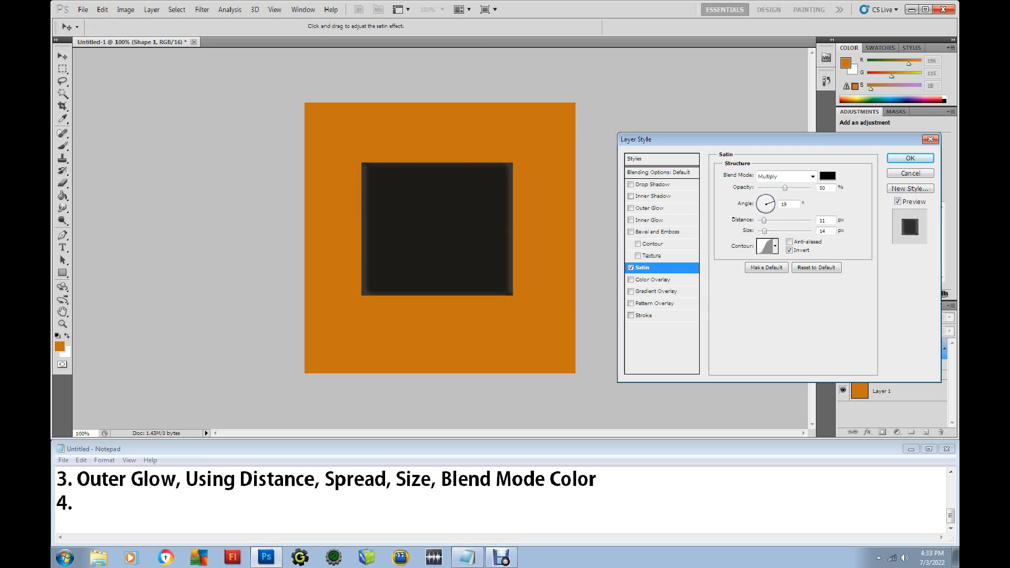
{"action": "left_click_drag", "start_coordinate": [764, 221], "coordinate": [784, 232]}
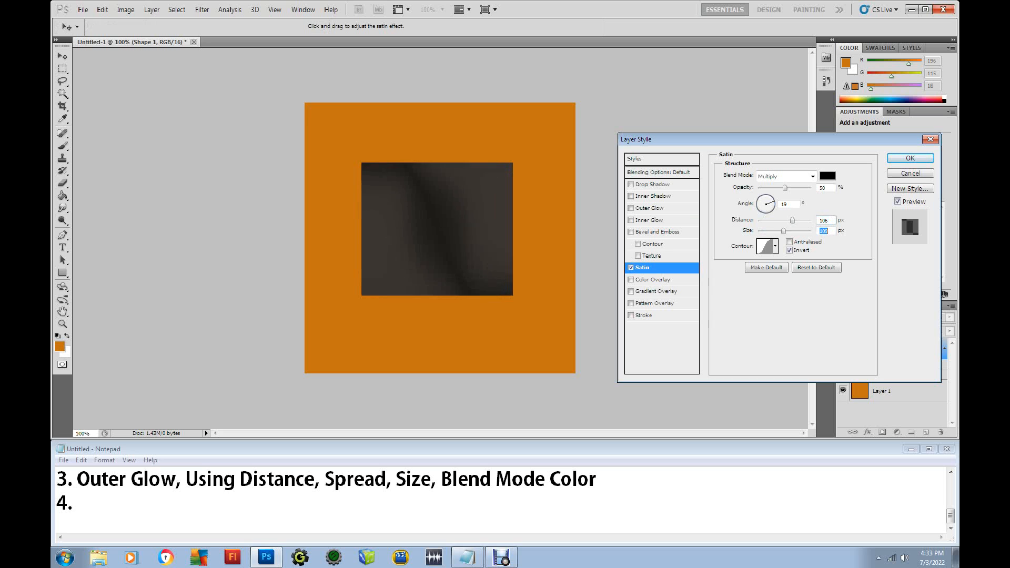
{"action": "type", "text": "9"}
Step: Change the satin color to red (c30808) and reshape its contour curve by pulling down an upper point
{"action": "left_click", "coordinate": [828, 176]}
{"action": "left_click", "coordinate": [617, 145]}
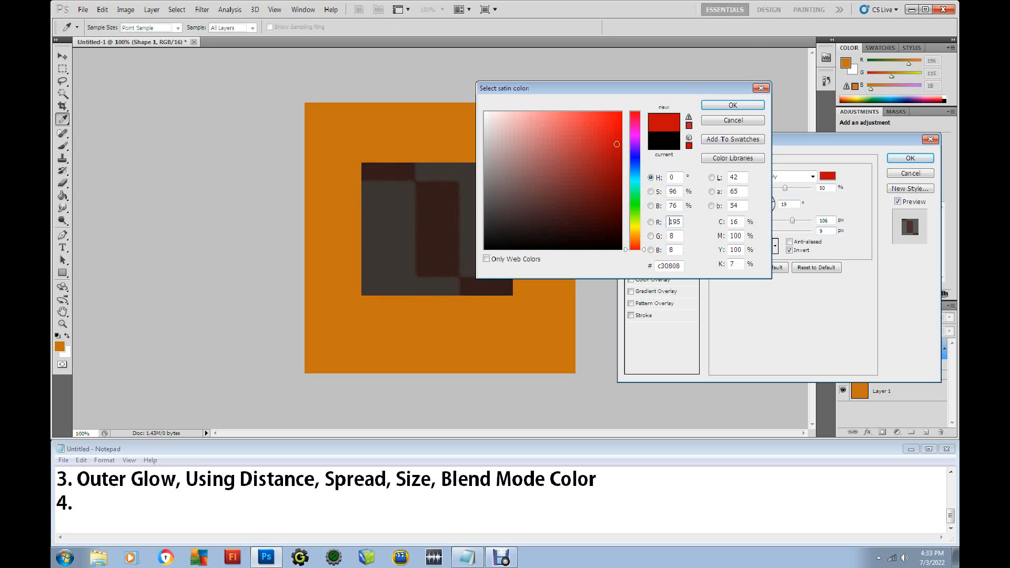
{"action": "key", "text": "Return"}
{"action": "left_click", "coordinate": [766, 246]}
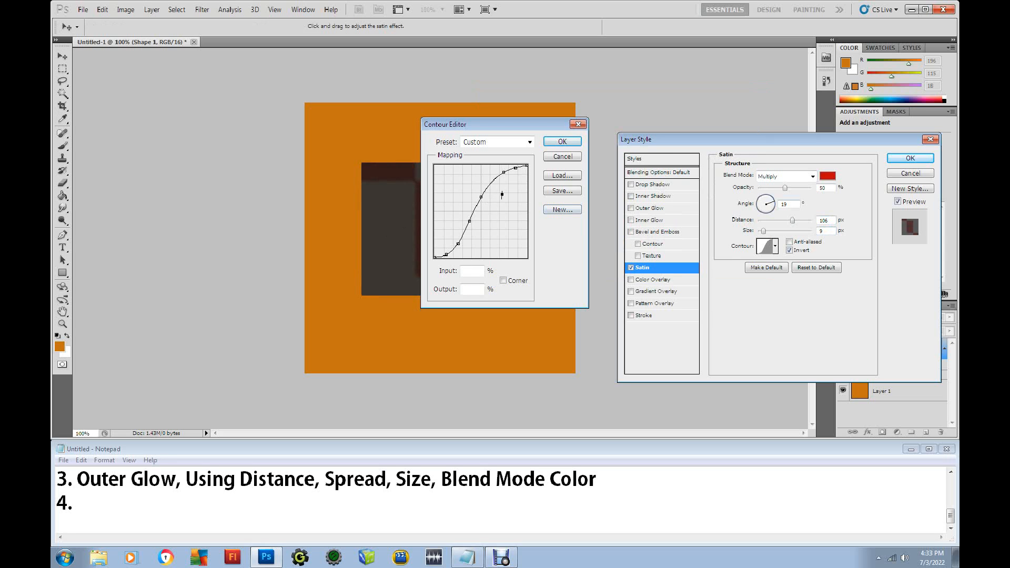
{"action": "left_click_drag", "start_coordinate": [492, 182], "coordinate": [501, 198]}
{"action": "left_click", "coordinate": [562, 141]}
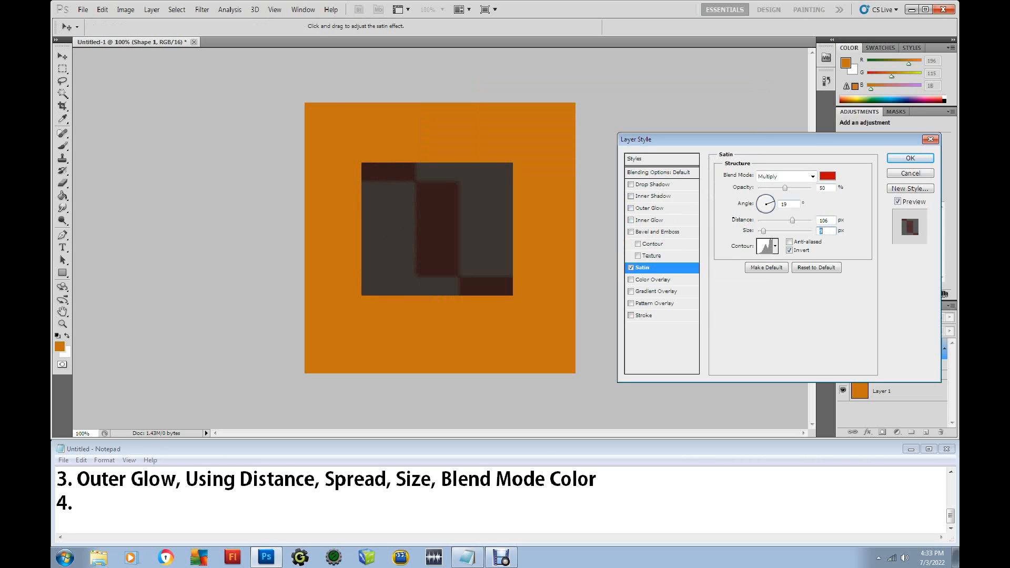
Step: Try a larger satin size and a different angle, and reset the effect to its defaults
{"action": "left_click_drag", "start_coordinate": [764, 232], "coordinate": [794, 231]}
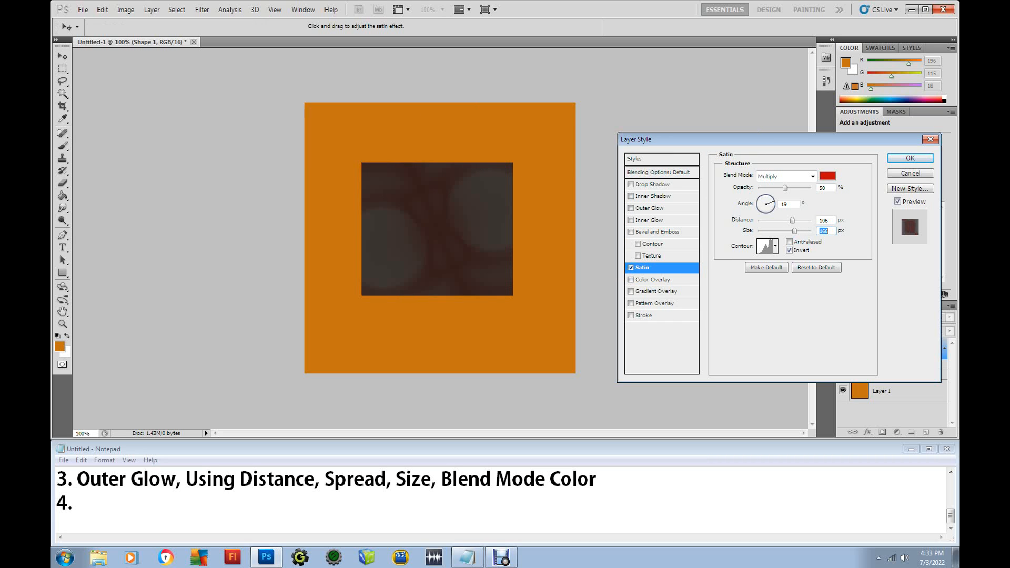
{"action": "left_click_drag", "start_coordinate": [758, 200], "coordinate": [799, 188]}
{"action": "left_click", "coordinate": [817, 268]}
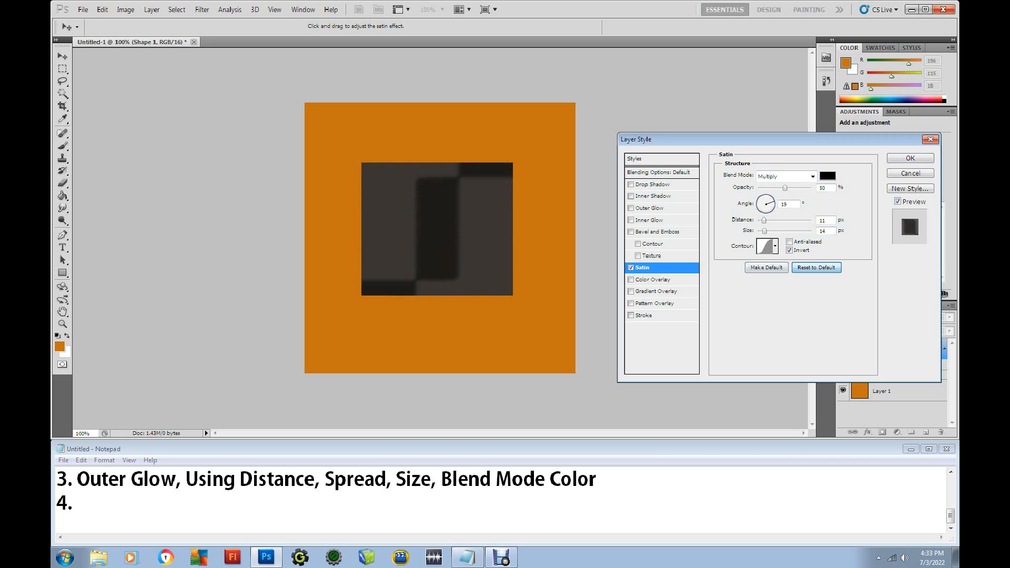
Step: Replace the satin with a Color Overlay in dark red at 100% opacity
{"action": "left_click", "coordinate": [632, 268]}
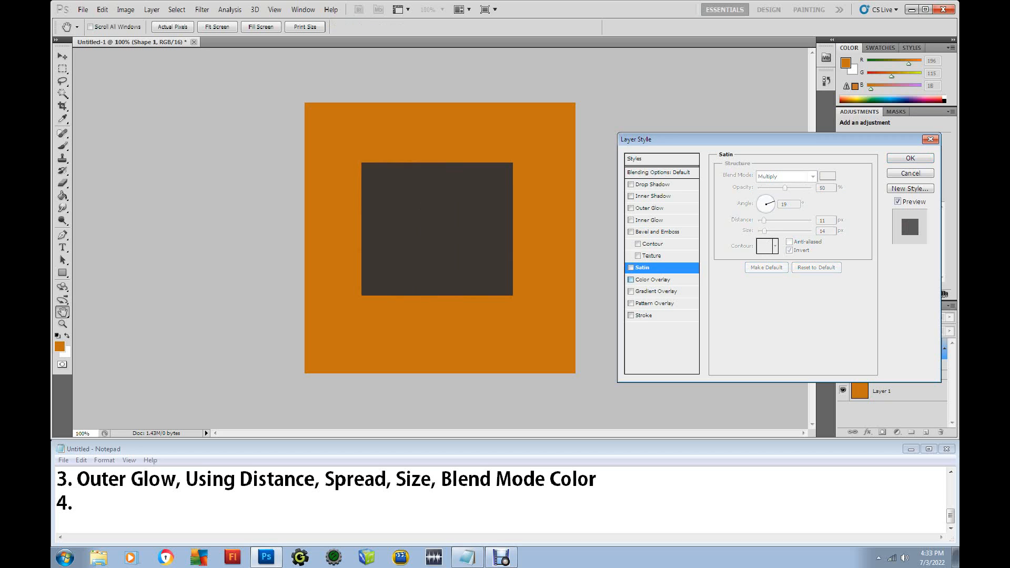
{"action": "left_click", "coordinate": [631, 280]}
{"action": "left_click", "coordinate": [653, 280]}
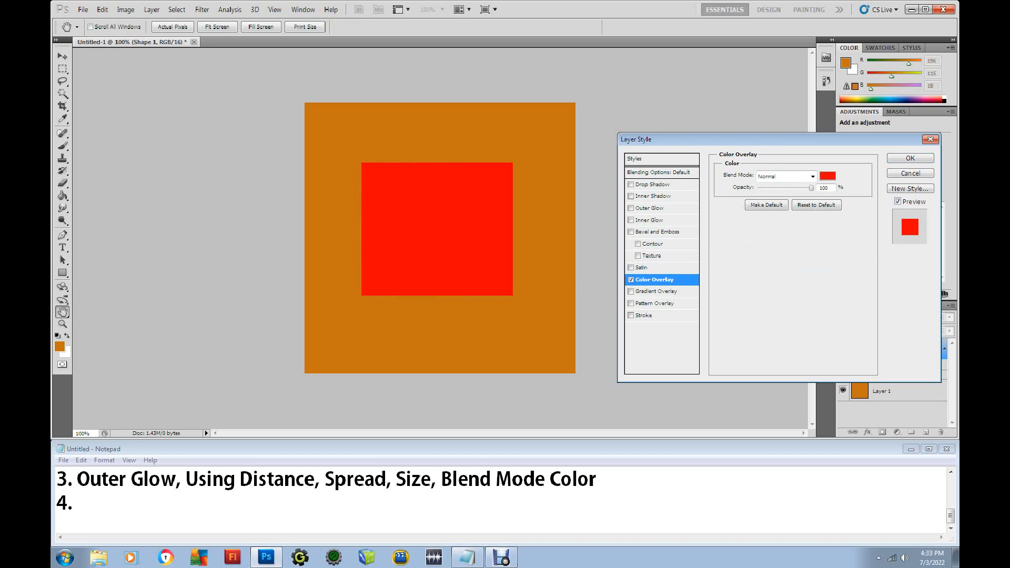
{"action": "left_click", "coordinate": [828, 176]}
{"action": "left_click", "coordinate": [611, 168]}
{"action": "left_click", "coordinate": [733, 105]}
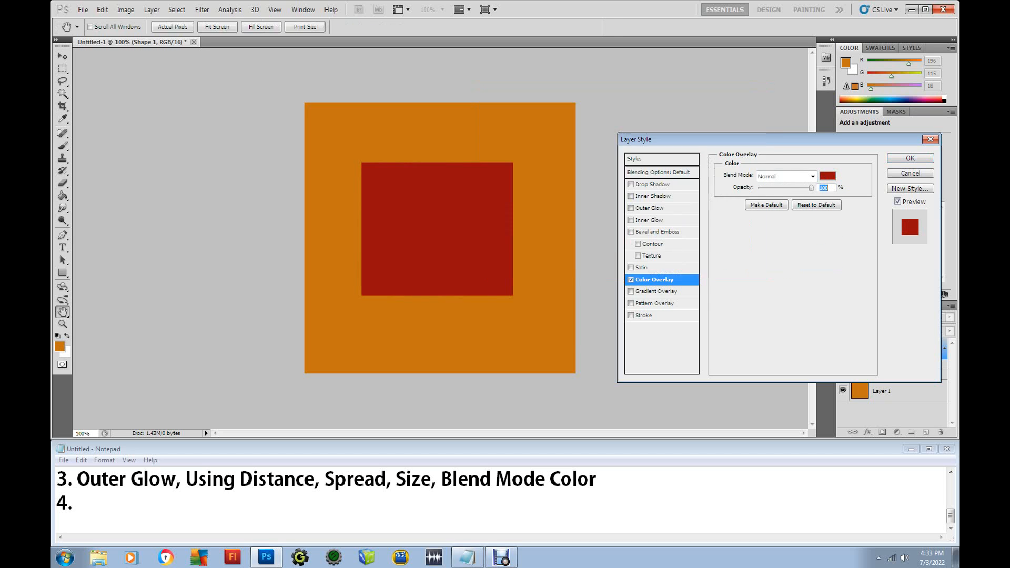
{"action": "mouse_move", "coordinate": [812, 188]}
{"action": "left_mouse_down"}
{"action": "mouse_move", "coordinate": [759, 188]}
{"action": "mouse_move", "coordinate": [812, 187]}
{"action": "left_mouse_up"}
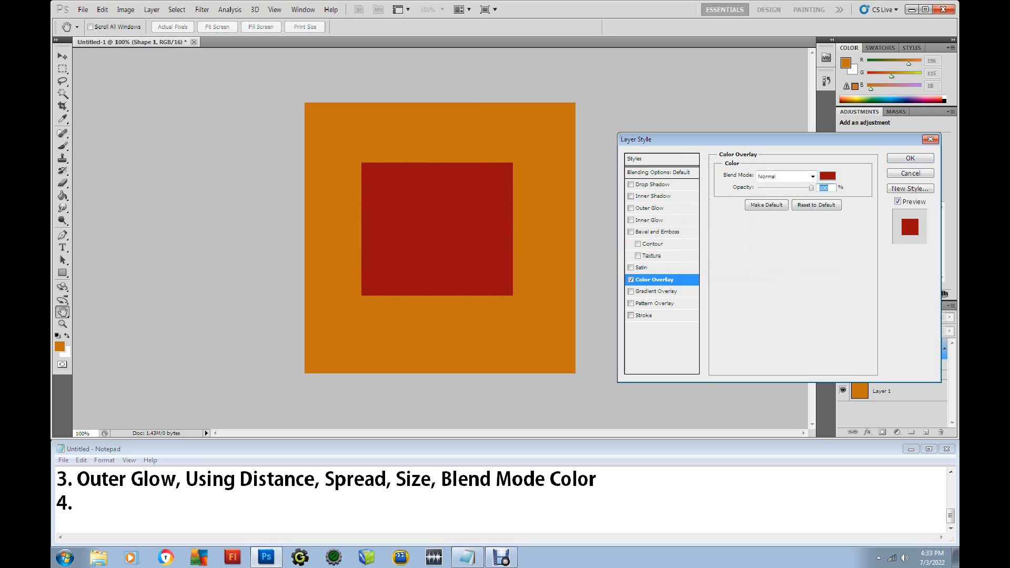
Step: Try the Color Burn and Vivid Light blend modes on the color overlay, and reset it to its defaults
{"action": "left_click", "coordinate": [784, 177]}
{"action": "left_click", "coordinate": [784, 222]}
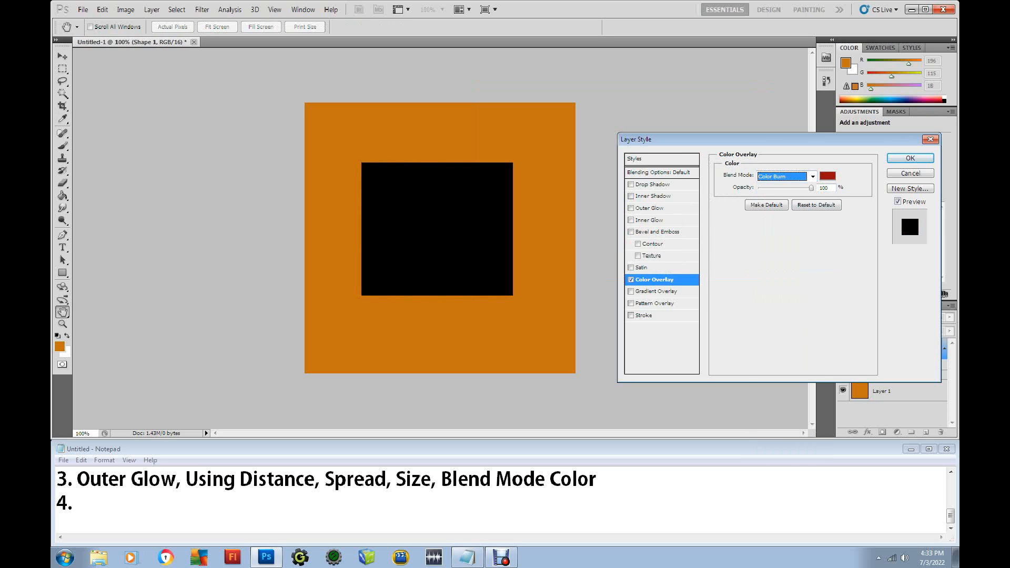
{"action": "left_click", "coordinate": [785, 176]}
{"action": "left_click", "coordinate": [784, 335]}
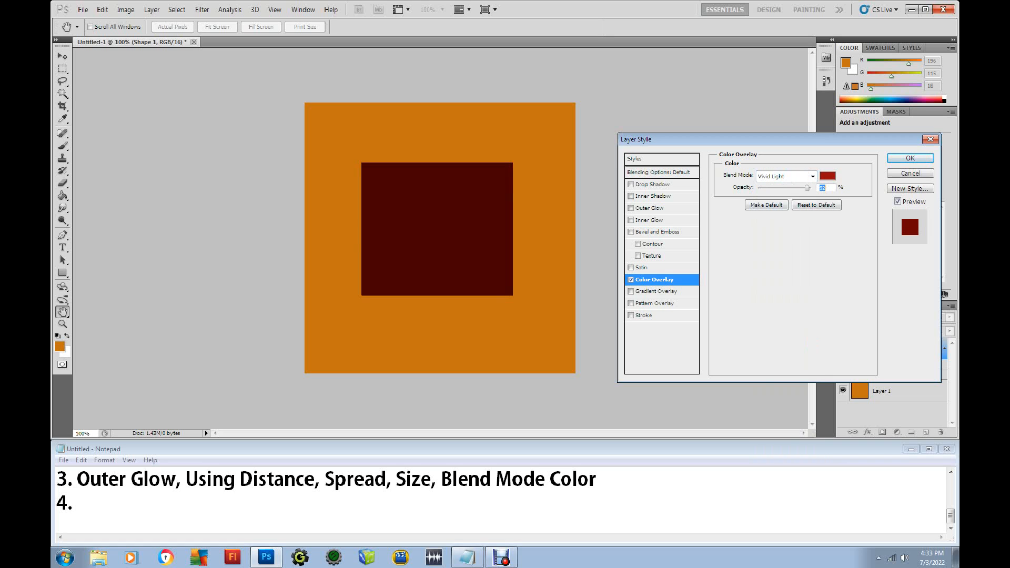
{"action": "left_click", "coordinate": [816, 205]}
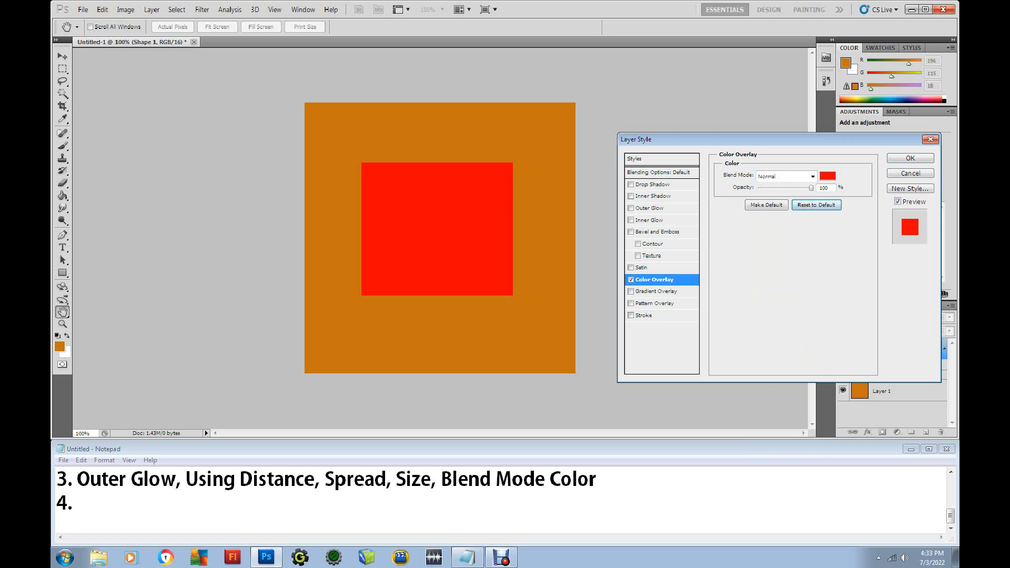
Step: Replace the color overlay with a Gradient Overlay, trying the Blue, Yellow, Blue preset and choosing Copper
{"action": "left_click", "coordinate": [631, 280]}
{"action": "left_click", "coordinate": [631, 291]}
{"action": "left_click", "coordinate": [659, 292]}
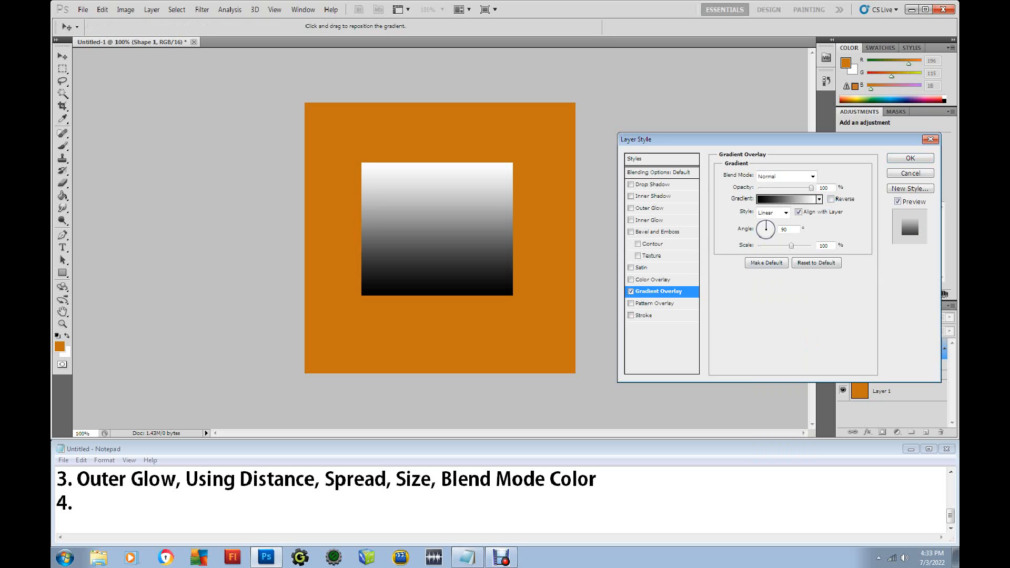
{"action": "left_click", "coordinate": [787, 199]}
{"action": "left_click", "coordinate": [515, 132]}
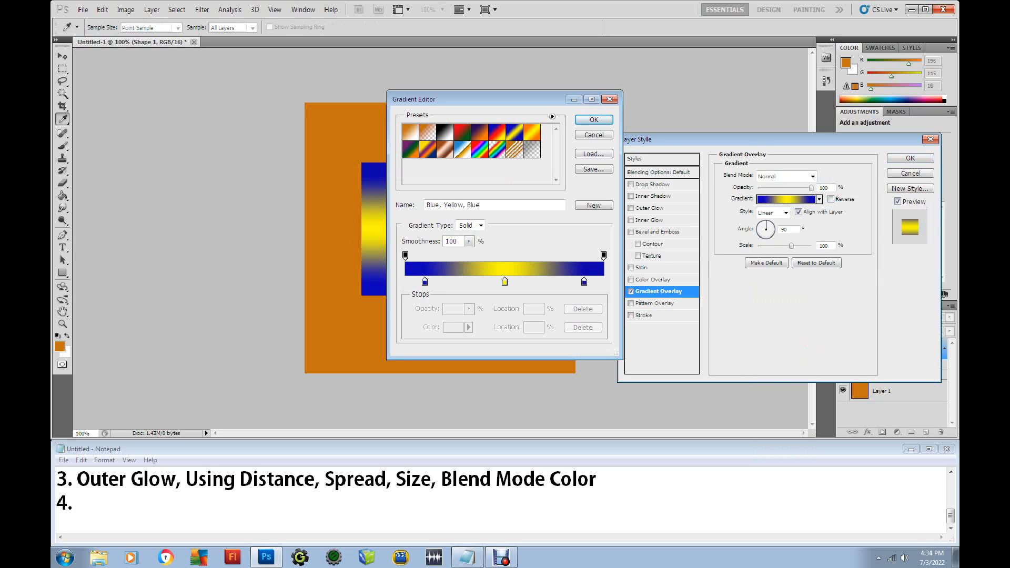
{"action": "left_click_drag", "start_coordinate": [421, 99], "coordinate": [643, 88]}
{"action": "left_click", "coordinate": [667, 139]}
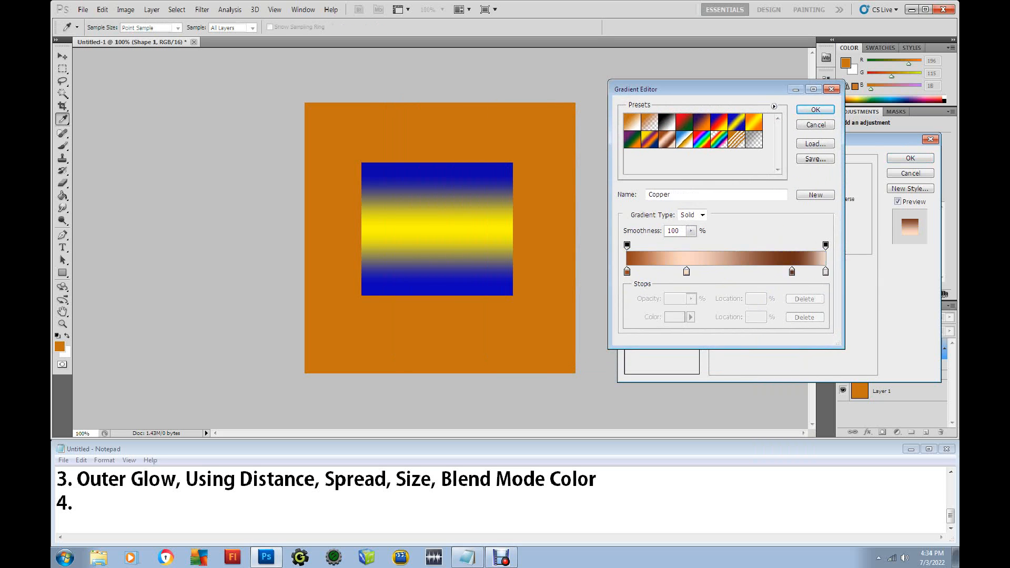
Step: Move the Copper gradient's pale stop toward the middle, recolor the 83% stop bright orange-red, and make the first stop green
{"action": "left_click_drag", "start_coordinate": [687, 271], "coordinate": [735, 272]}
{"action": "double_click", "coordinate": [792, 272]}
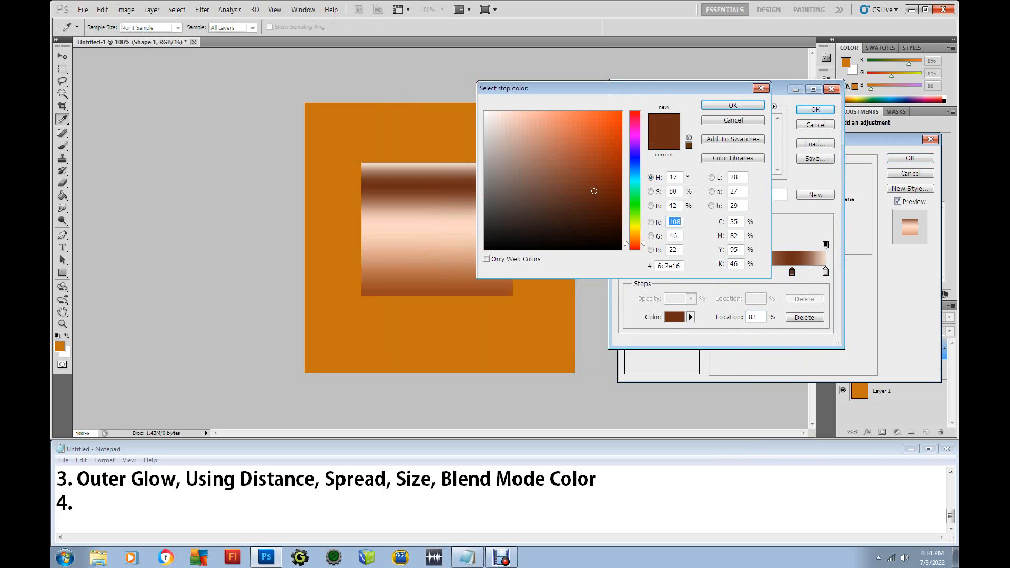
{"action": "left_click", "coordinate": [610, 126]}
{"action": "key", "text": "Return"}
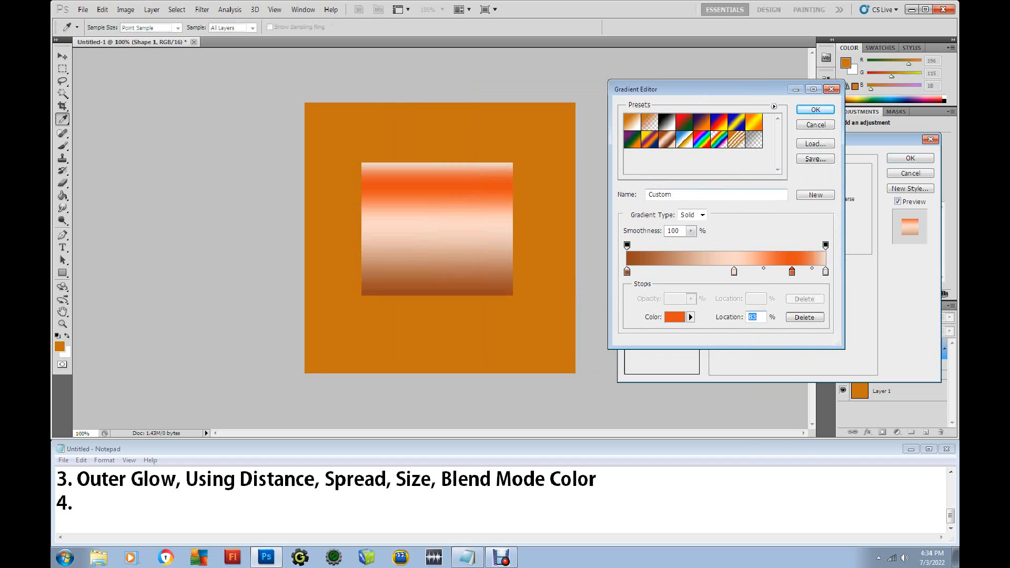
{"action": "double_click", "coordinate": [627, 272]}
{"action": "left_click", "coordinate": [635, 200]}
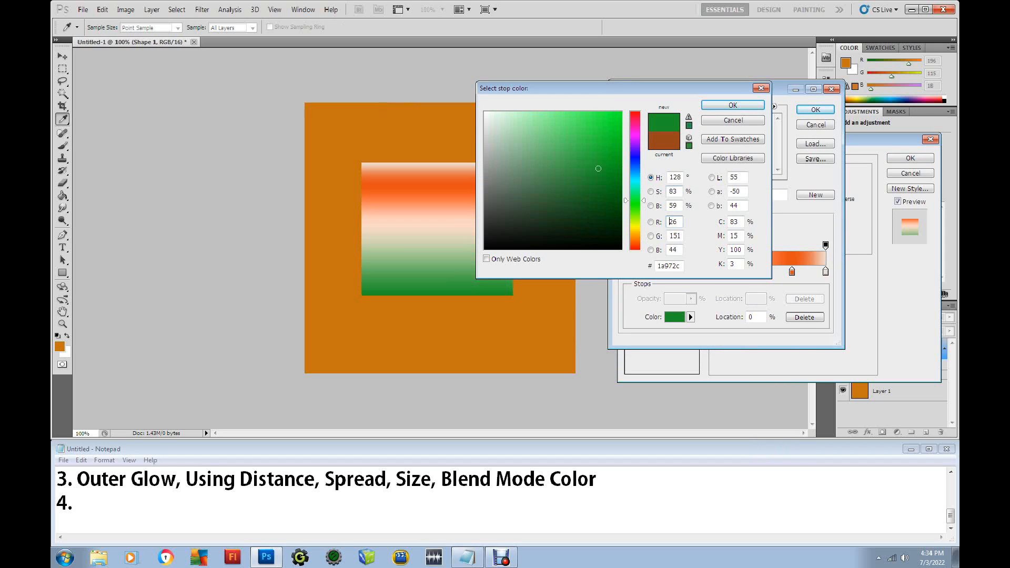
{"action": "key", "text": "Return"}
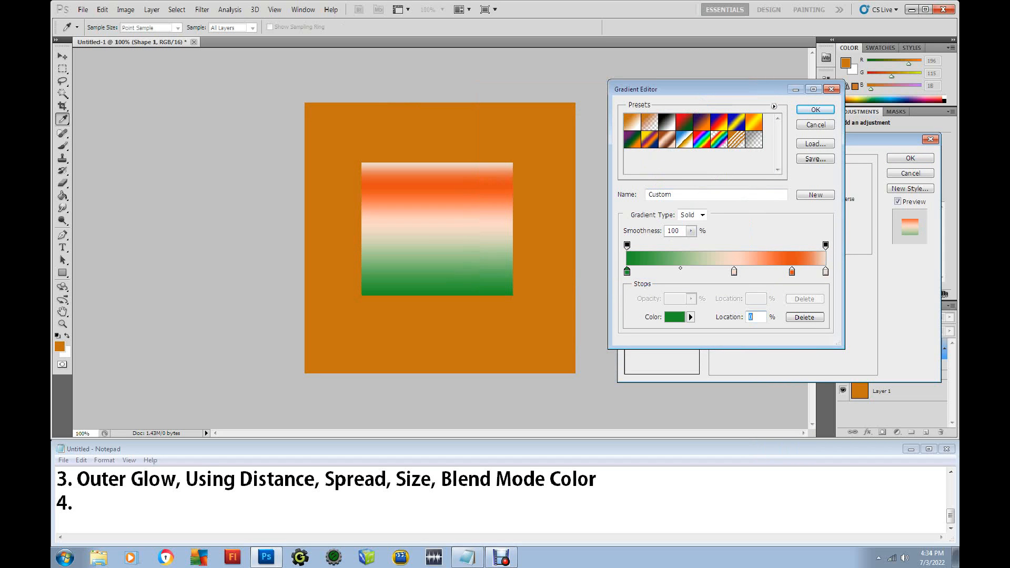
Step: Try the background and foreground colors on the first stop and the Blue, Yellow, Blue preset, and cancel the gradient edits
{"action": "left_click", "coordinate": [691, 316]}
{"action": "left_click", "coordinate": [721, 337]}
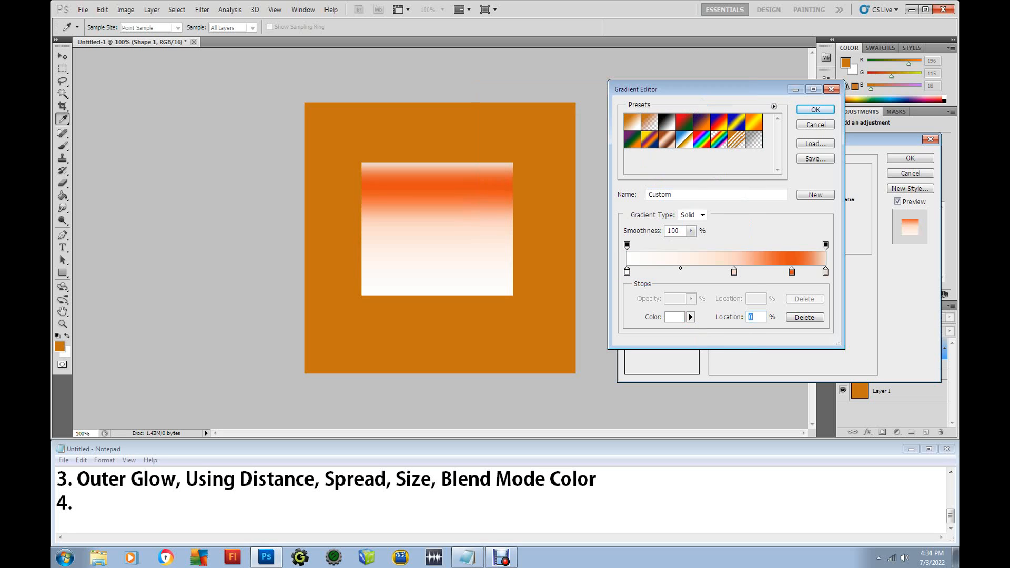
{"action": "left_click", "coordinate": [691, 317]}
{"action": "left_click", "coordinate": [721, 326]}
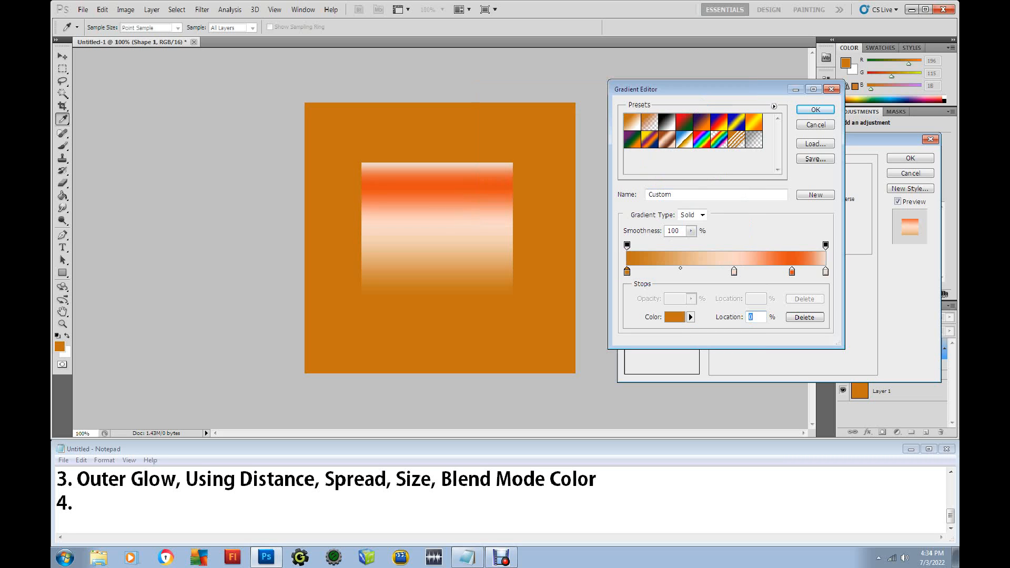
{"action": "left_click", "coordinate": [736, 122]}
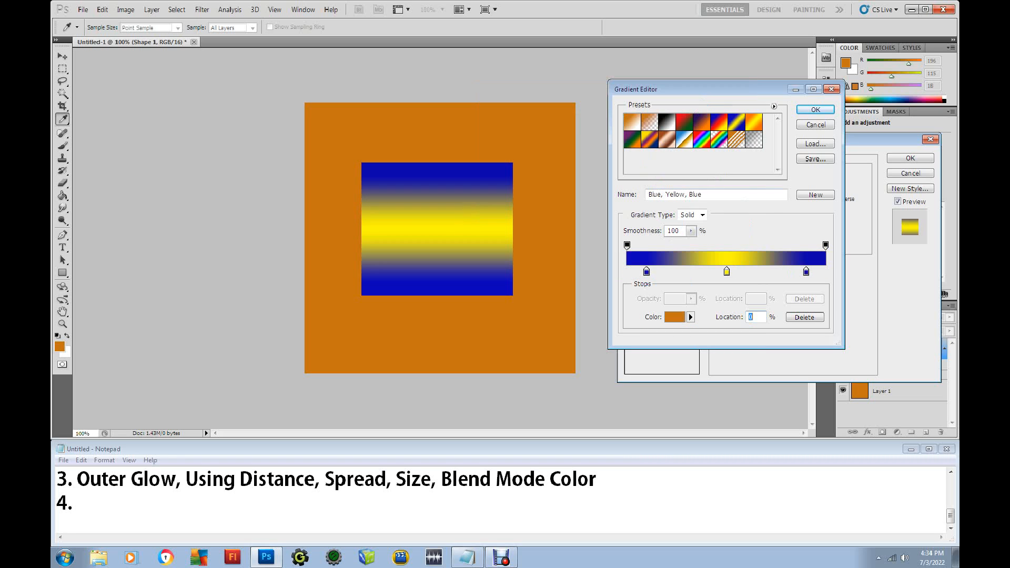
{"action": "key", "text": "Escape"}
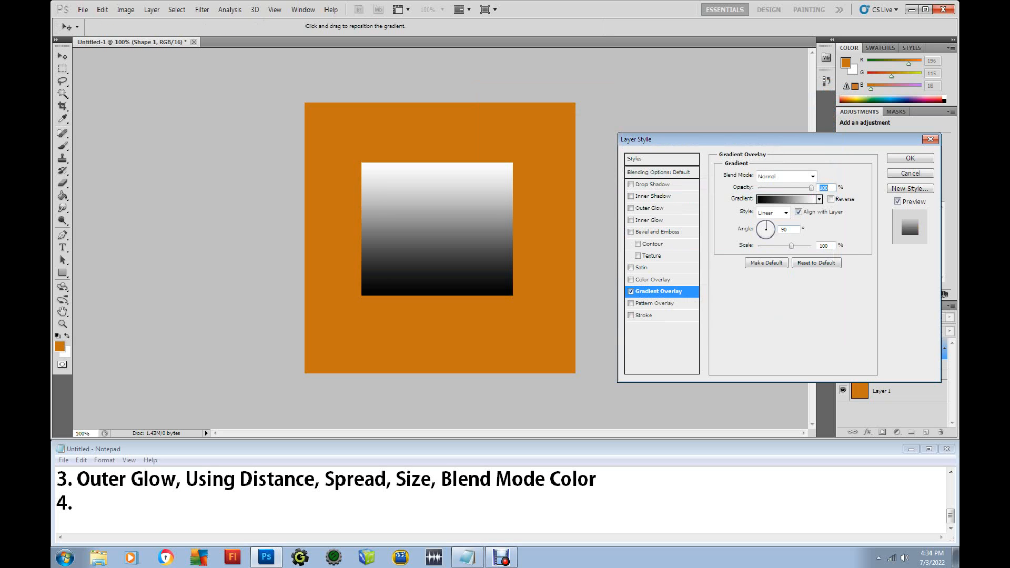
Step: Set the gradient overlay's angle to about 9° and try the Radial and Angle styles
{"action": "left_click", "coordinate": [773, 229]}
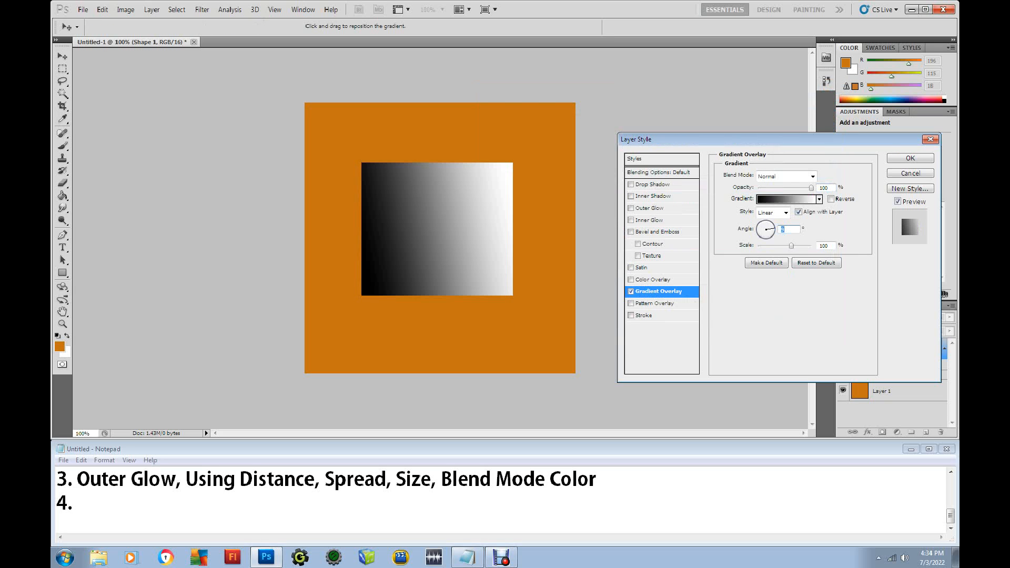
{"action": "left_click", "coordinate": [786, 212]}
{"action": "left_click", "coordinate": [764, 232]}
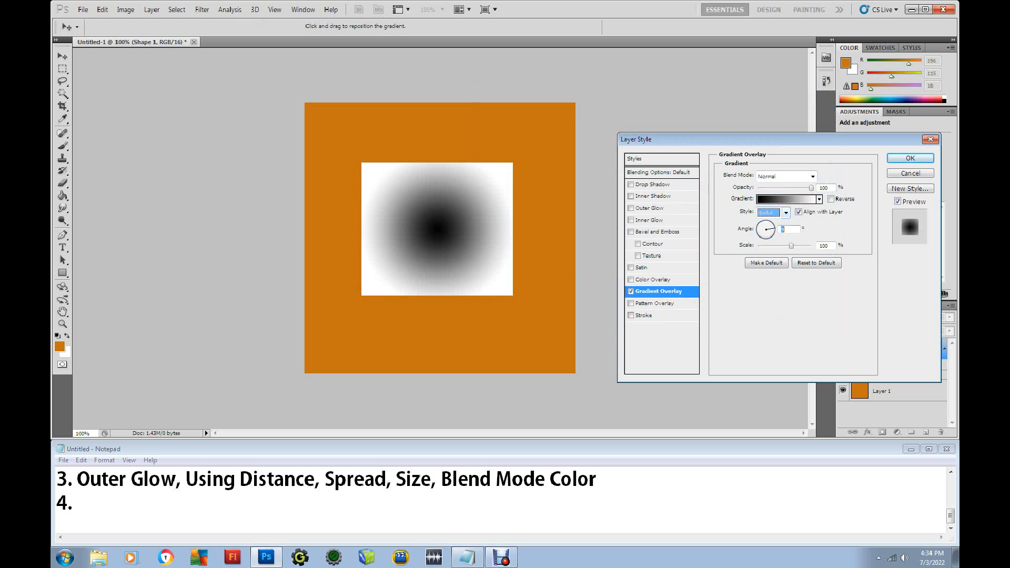
{"action": "left_click", "coordinate": [786, 212]}
{"action": "left_click", "coordinate": [765, 240]}
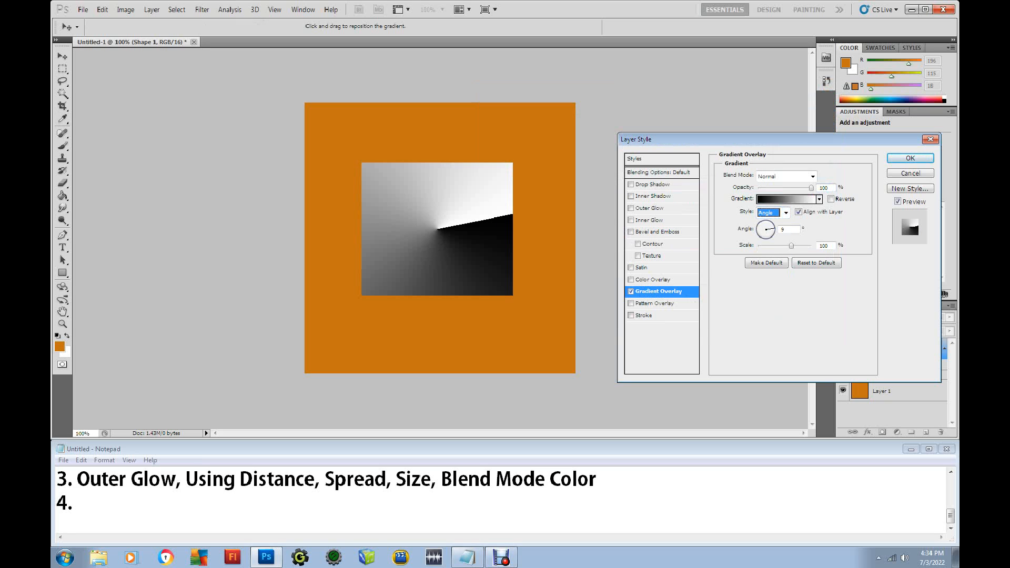
Step: Try the Reflected and Diamond gradient styles at a 107° angle with the scale raised to 125%, and reset the overlay to its defaults
{"action": "left_click", "coordinate": [764, 224]}
{"action": "left_click", "coordinate": [786, 212]}
{"action": "left_click", "coordinate": [768, 250]}
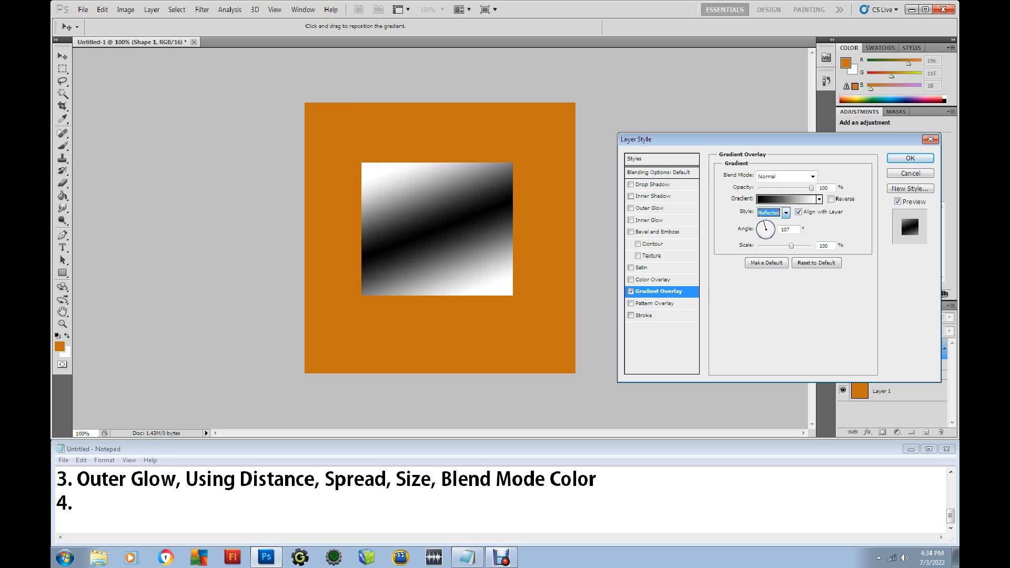
{"action": "left_click", "coordinate": [785, 213]}
{"action": "left_click", "coordinate": [768, 257]}
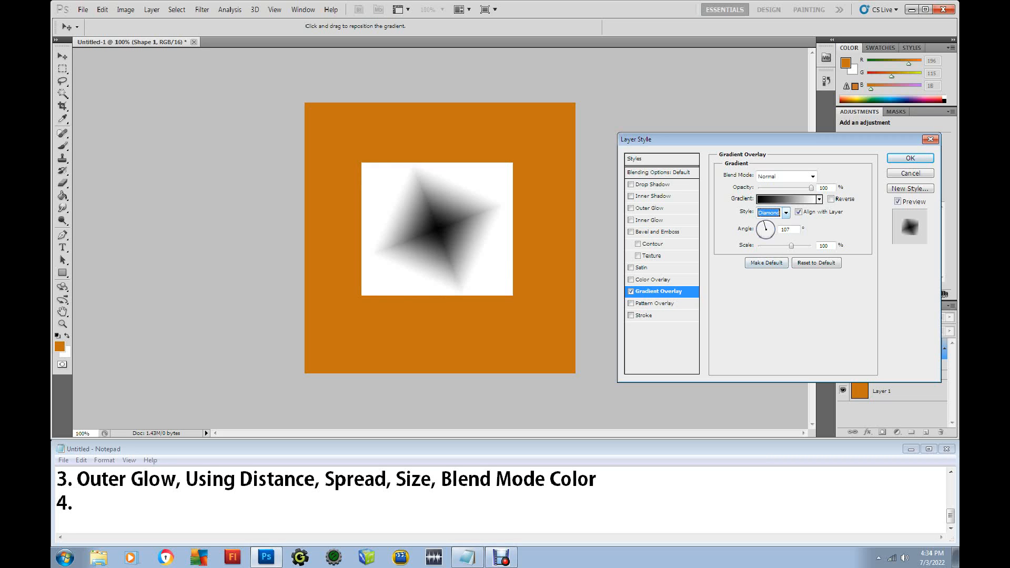
{"action": "mouse_move", "coordinate": [791, 246]}
{"action": "left_mouse_down"}
{"action": "mouse_move", "coordinate": [775, 246]}
{"action": "mouse_move", "coordinate": [801, 246]}
{"action": "left_mouse_up"}
{"action": "left_click", "coordinate": [816, 263]}
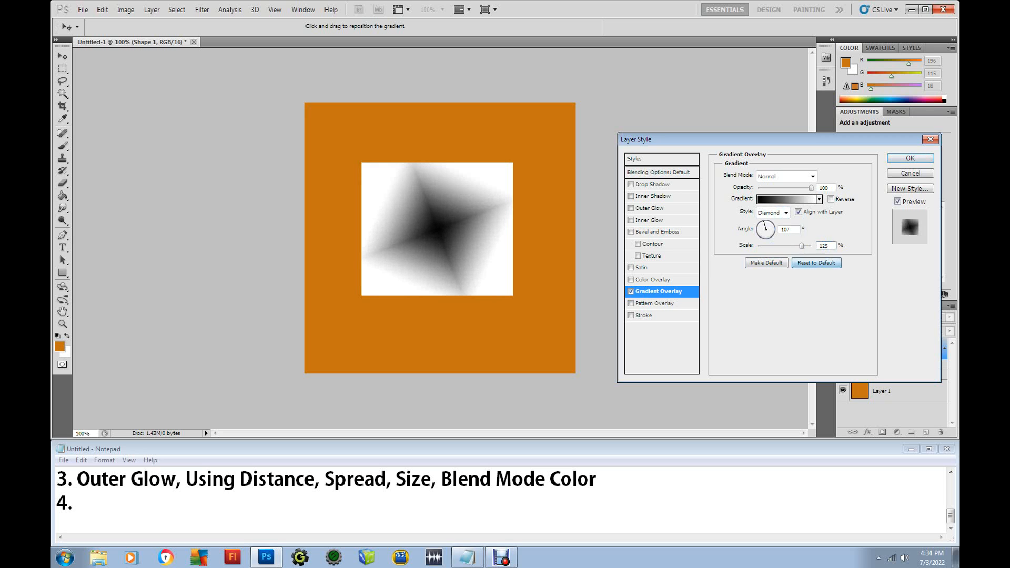
Step: Replace the gradient overlay with a Pattern Overlay using the multicolored striped pattern
{"action": "left_click", "coordinate": [631, 292]}
{"action": "left_click", "coordinate": [631, 303]}
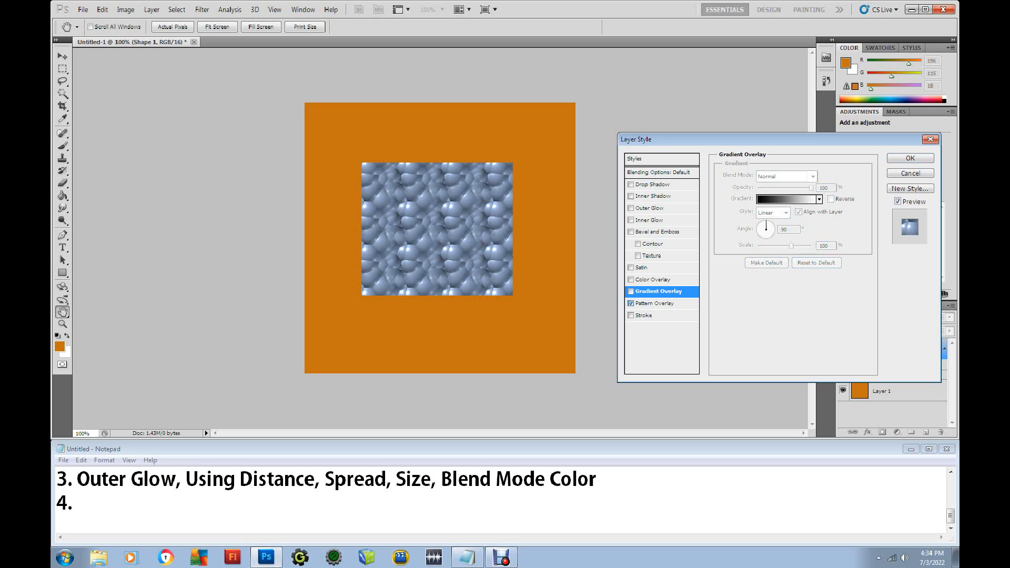
{"action": "left_click", "coordinate": [655, 303]}
{"action": "left_click", "coordinate": [793, 211]}
{"action": "left_click", "coordinate": [740, 244]}
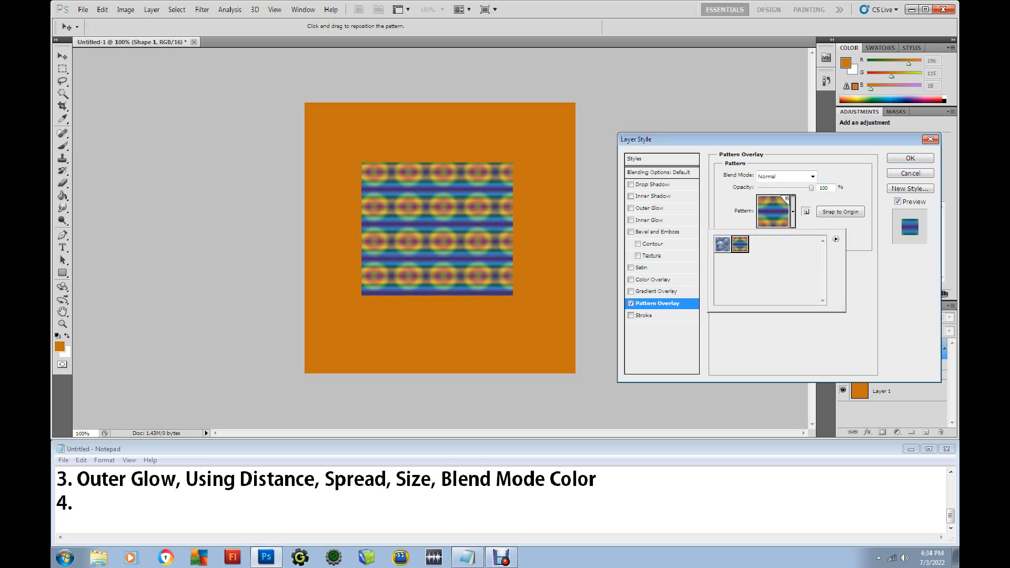
{"action": "left_click", "coordinate": [793, 211]}
Step: Try the Multiply and Difference blend modes on the pattern overlay, choose Color Dodge, and slightly reduce the pattern scale
{"action": "left_click", "coordinate": [813, 177]}
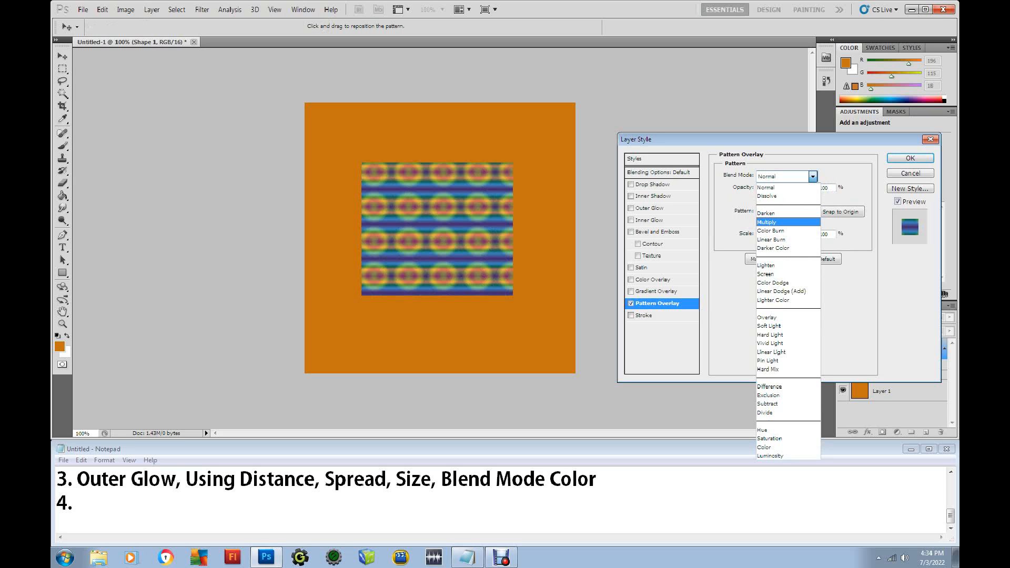
{"action": "left_click", "coordinate": [773, 221]}
{"action": "left_click", "coordinate": [813, 177]}
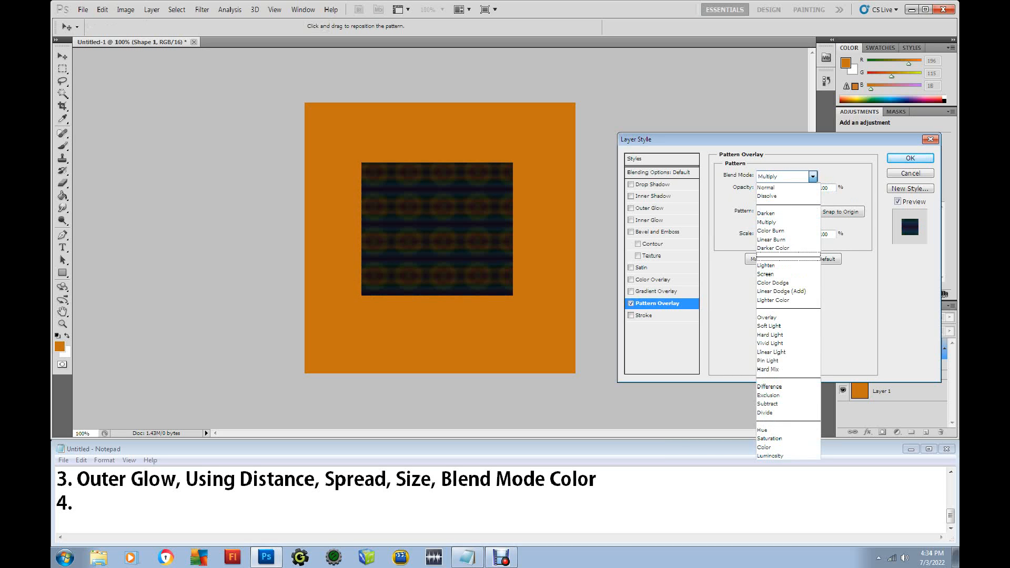
{"action": "left_click", "coordinate": [784, 386]}
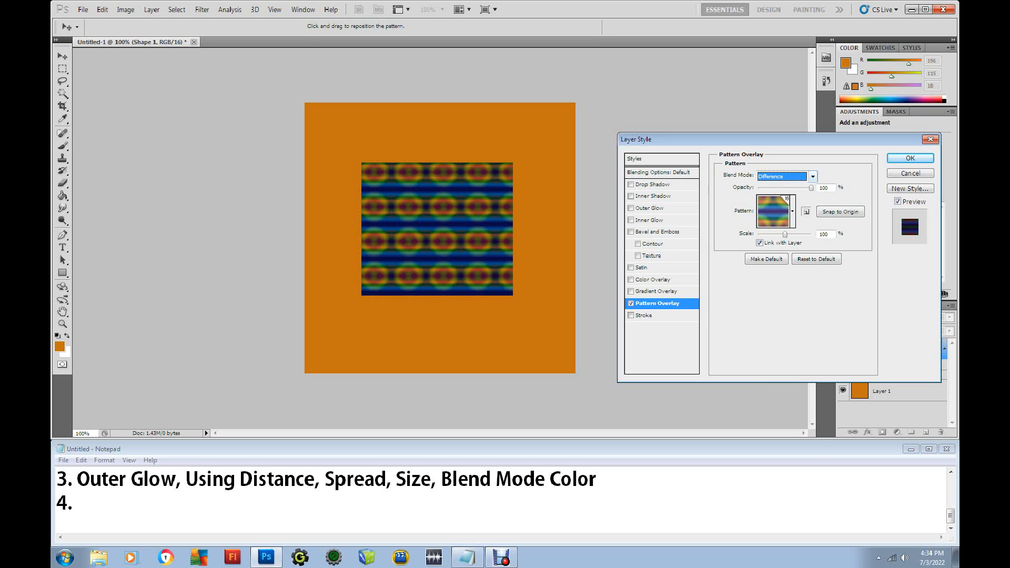
{"action": "left_click", "coordinate": [813, 176]}
{"action": "left_click", "coordinate": [784, 283]}
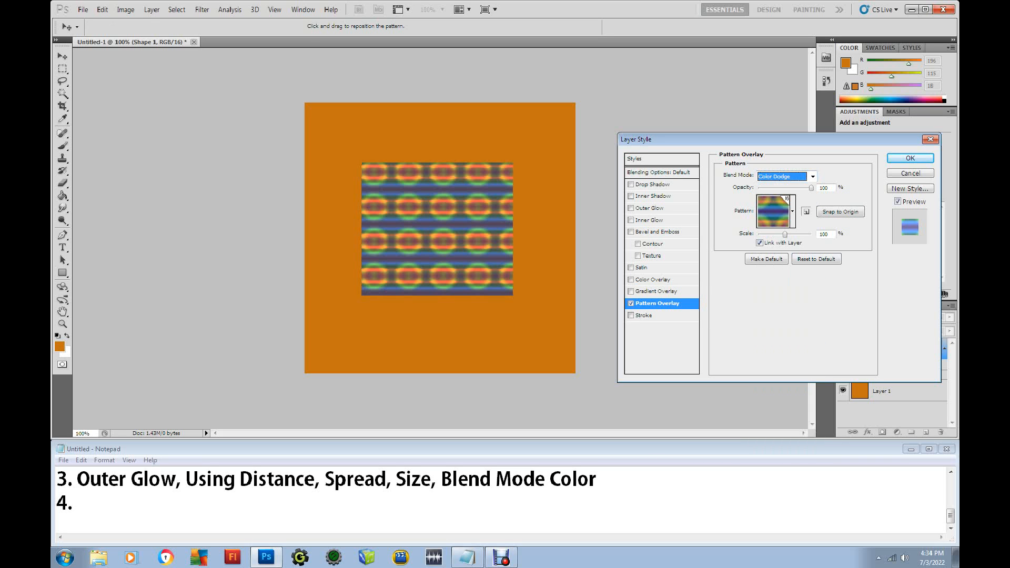
{"action": "mouse_move", "coordinate": [785, 235]}
{"action": "left_mouse_down"}
{"action": "mouse_move", "coordinate": [760, 234]}
{"action": "mouse_move", "coordinate": [782, 234]}
{"action": "left_mouse_up"}
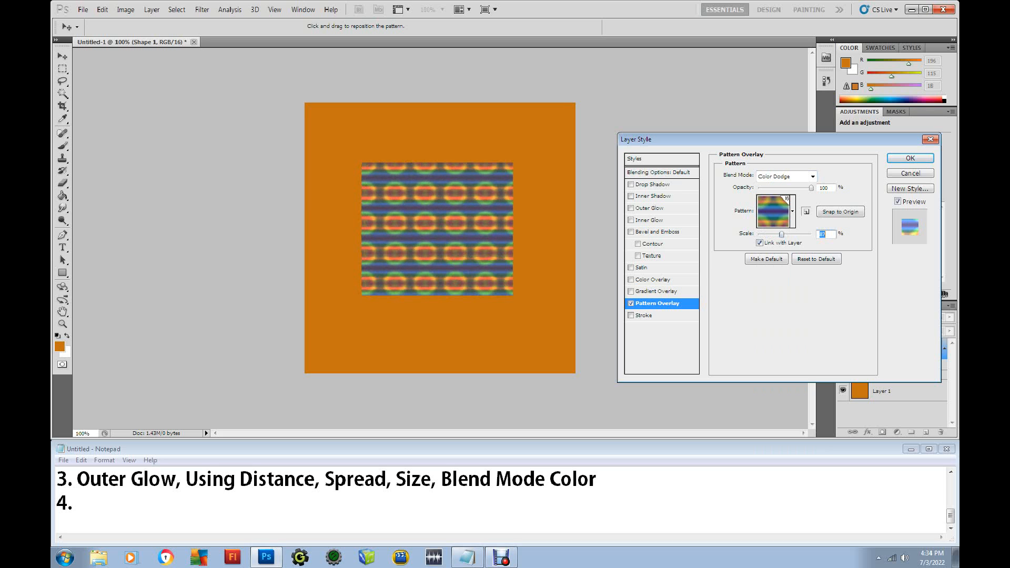
Step: Replace the pattern overlay with a Stroke in near-white at a size of 8 px
{"action": "left_click", "coordinate": [631, 303]}
{"action": "left_click", "coordinate": [631, 316]}
{"action": "left_click", "coordinate": [646, 316]}
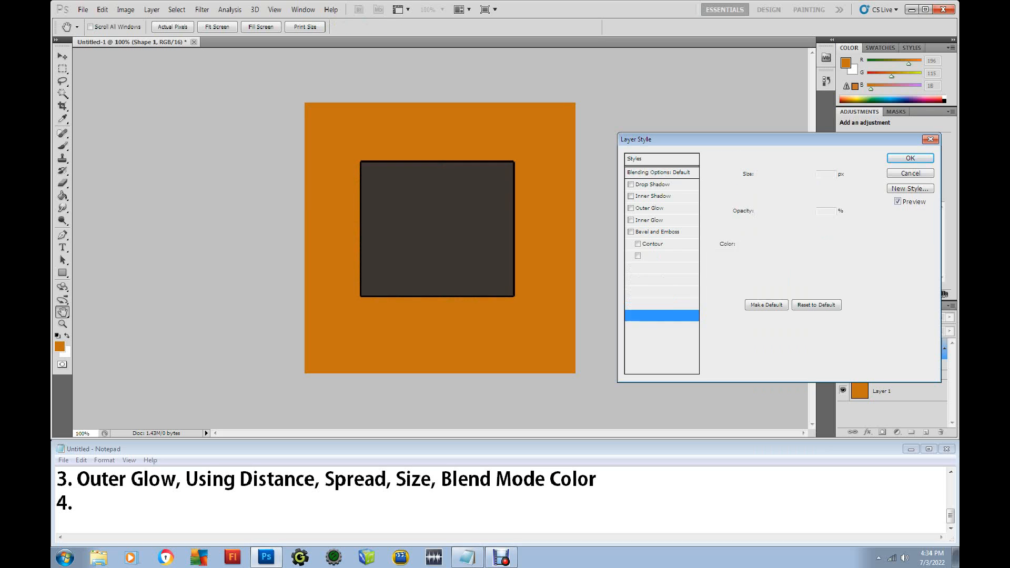
{"action": "left_click", "coordinate": [745, 244]}
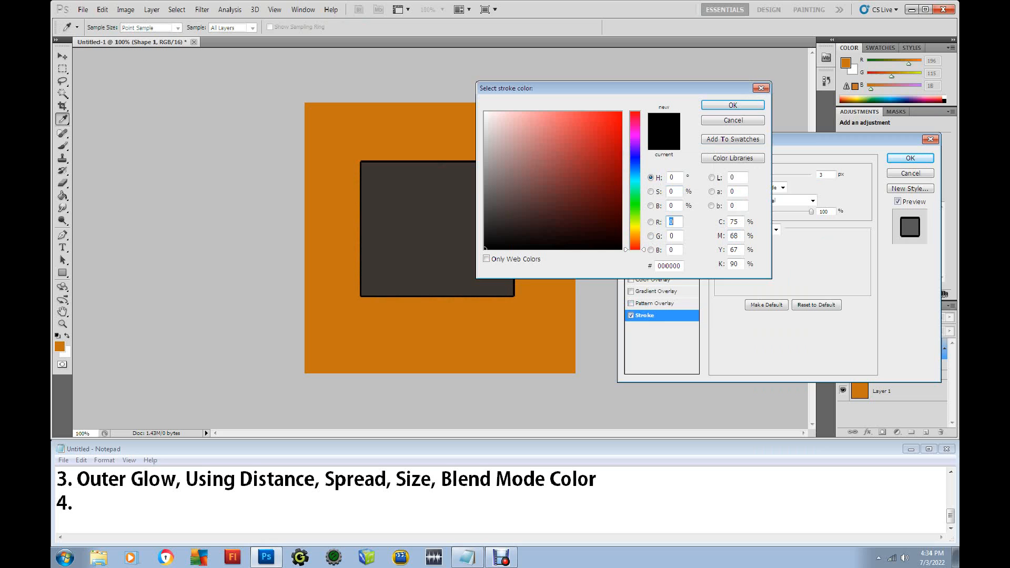
{"action": "left_click", "coordinate": [489, 117]}
{"action": "left_click", "coordinate": [733, 105]}
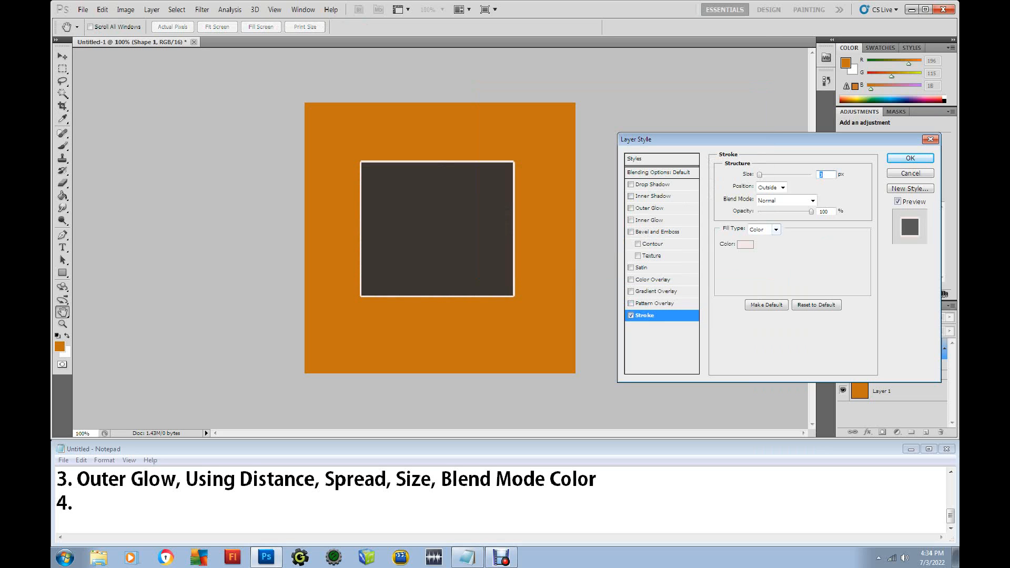
{"action": "left_click_drag", "start_coordinate": [760, 175], "coordinate": [762, 174]}
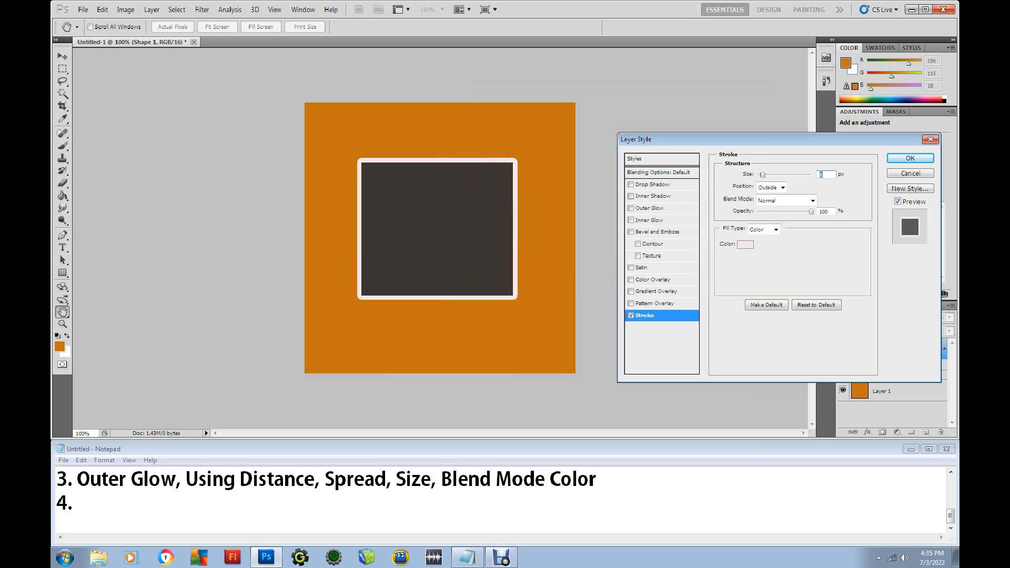
Step: Try the Gradient fill type on the stroke and choose the Pattern fill type
{"action": "left_click", "coordinate": [777, 229]}
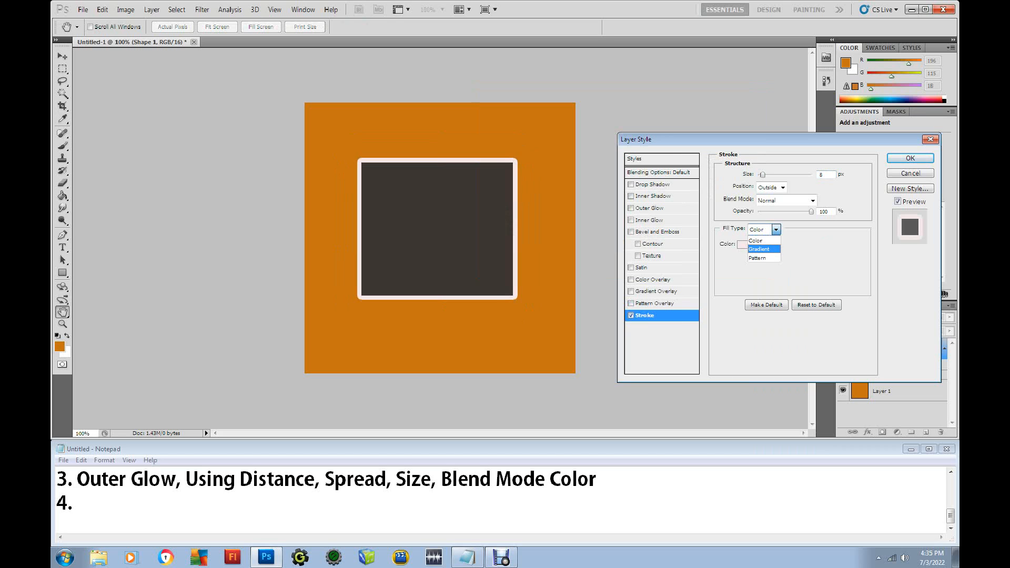
{"action": "left_click", "coordinate": [759, 249]}
{"action": "left_click", "coordinate": [776, 229]}
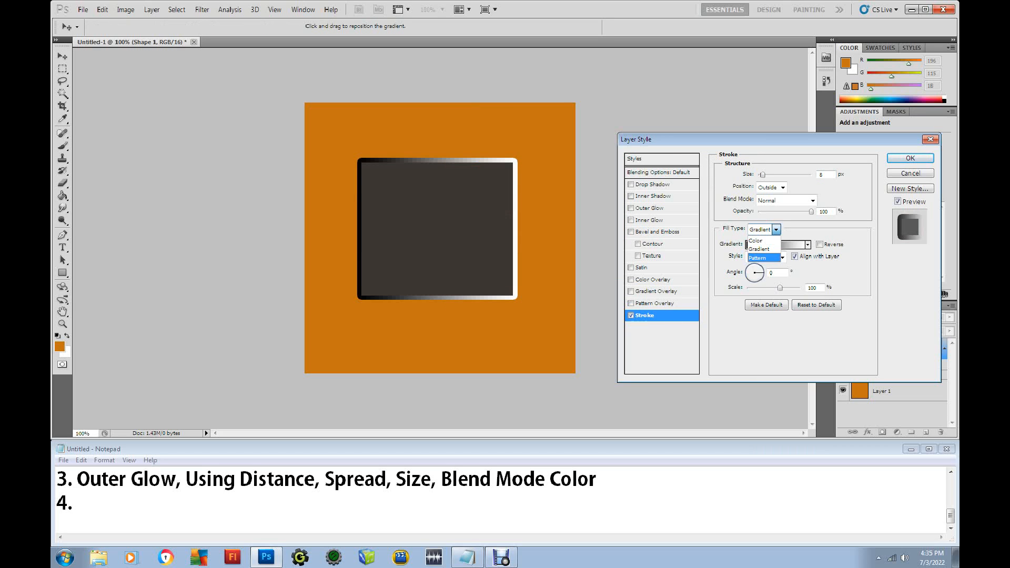
{"action": "left_click", "coordinate": [757, 258]}
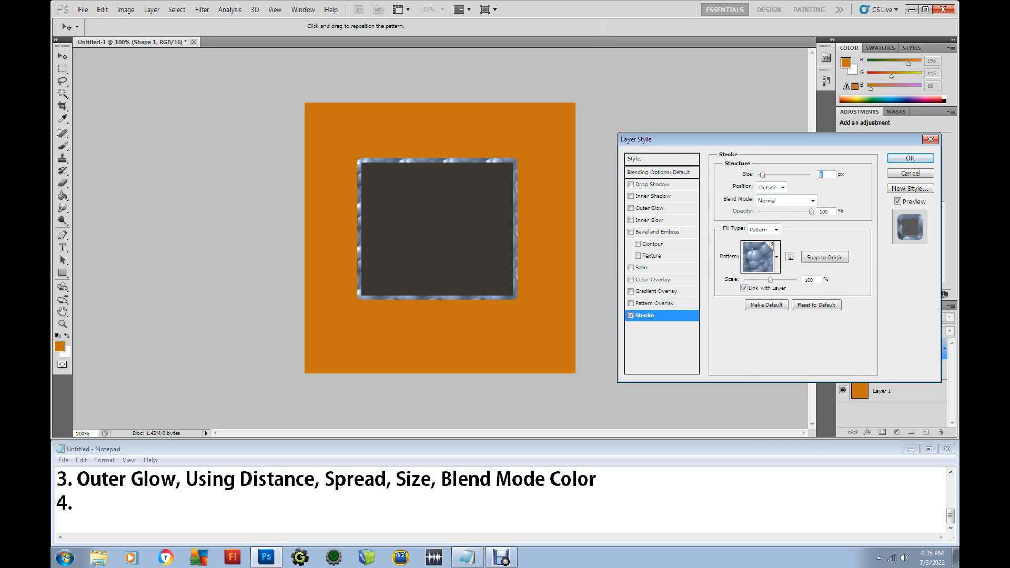
Step: Try the Inside stroke position, choose Center, and increase the stroke size to 21 px
{"action": "left_click", "coordinate": [824, 211]}
{"action": "left_click", "coordinate": [783, 187]}
{"action": "left_click", "coordinate": [767, 207]}
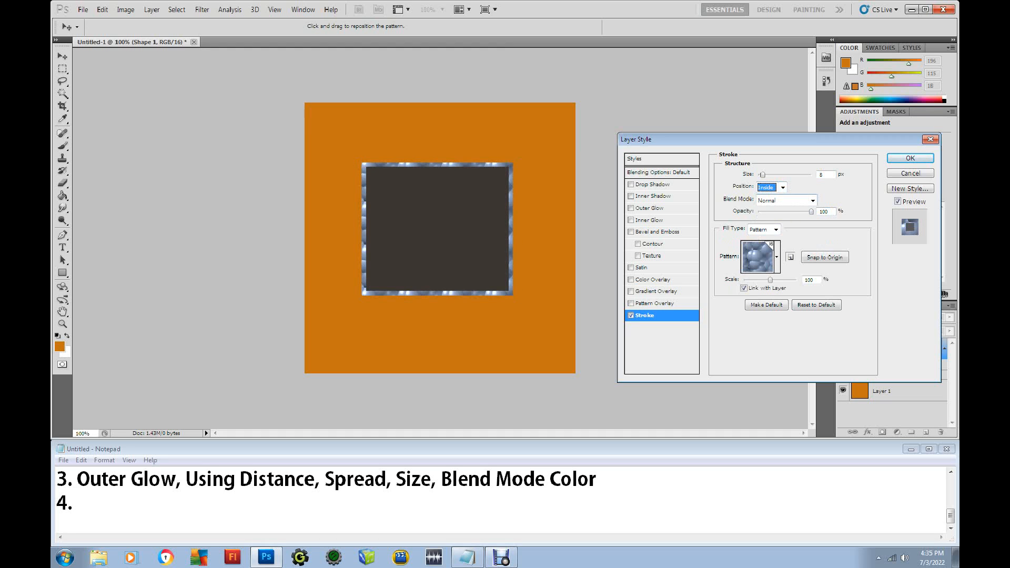
{"action": "left_click", "coordinate": [783, 187]}
{"action": "left_click", "coordinate": [767, 215]}
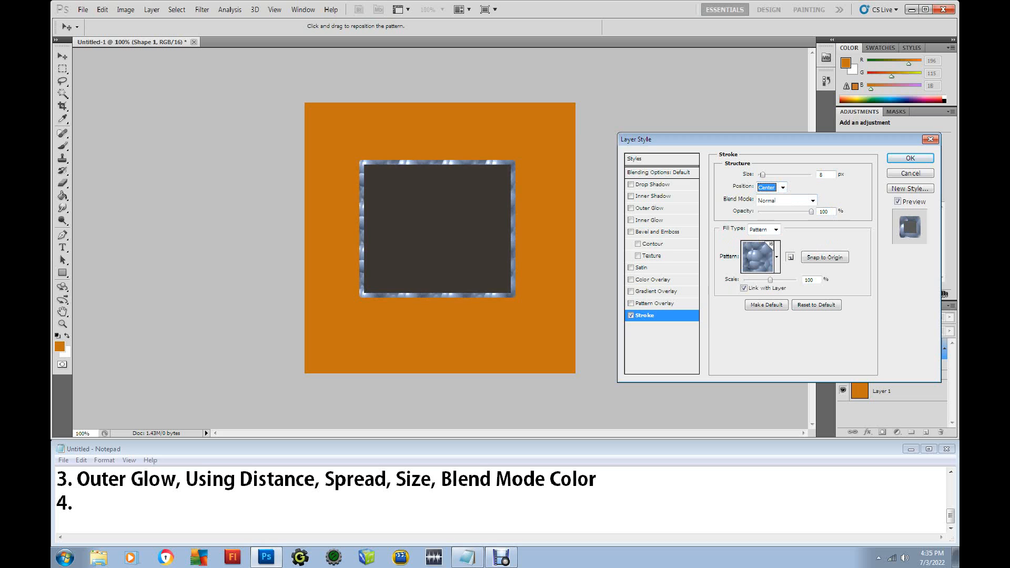
{"action": "left_click_drag", "start_coordinate": [763, 174], "coordinate": [766, 174]}
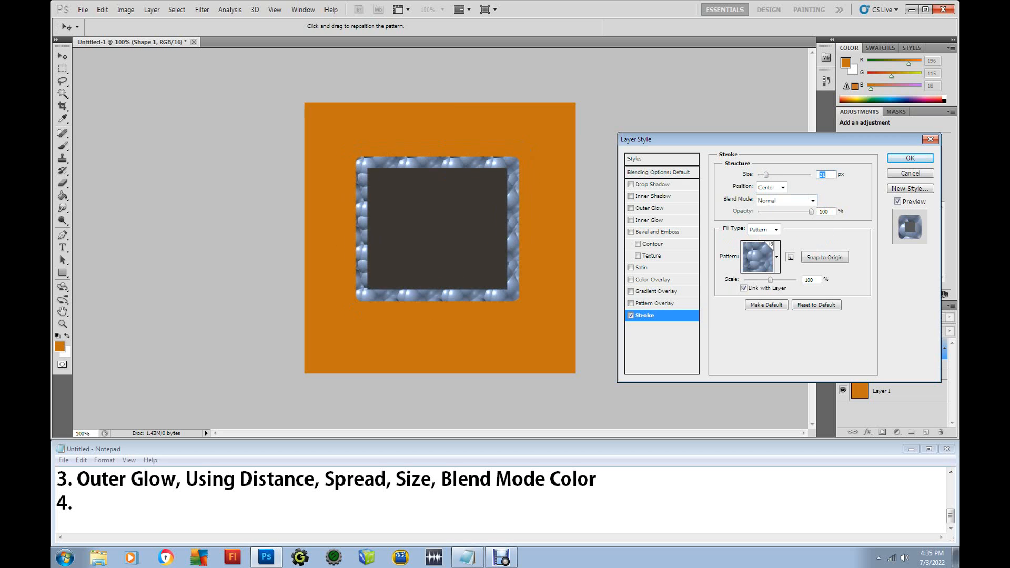
Step: Switch to Notepad and fill in list item 4 as "Bevel and Bmboss, Contour, Texture"
{"action": "left_click", "coordinate": [204, 447]}
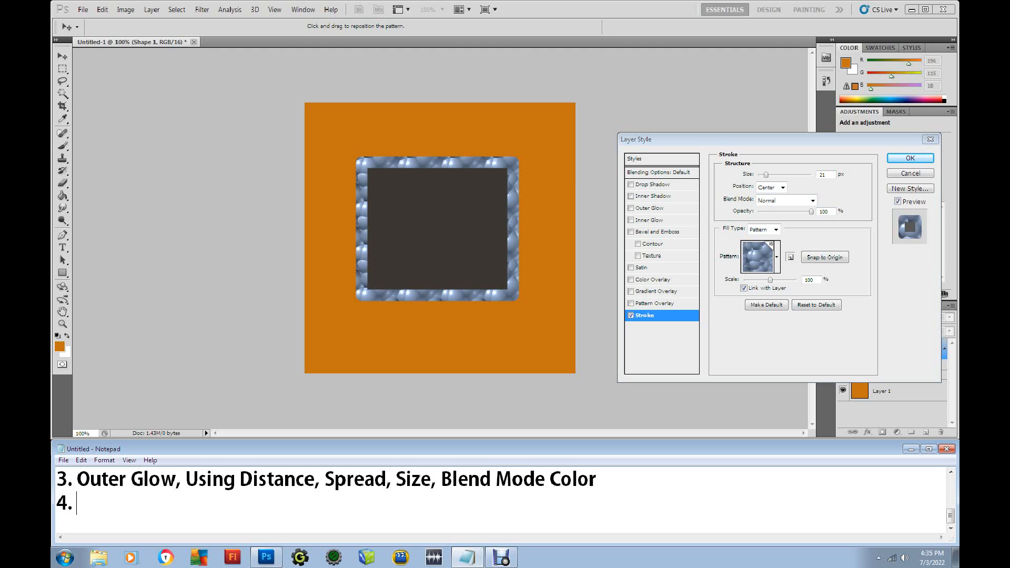
{"action": "type", "text": "Bevel and"}
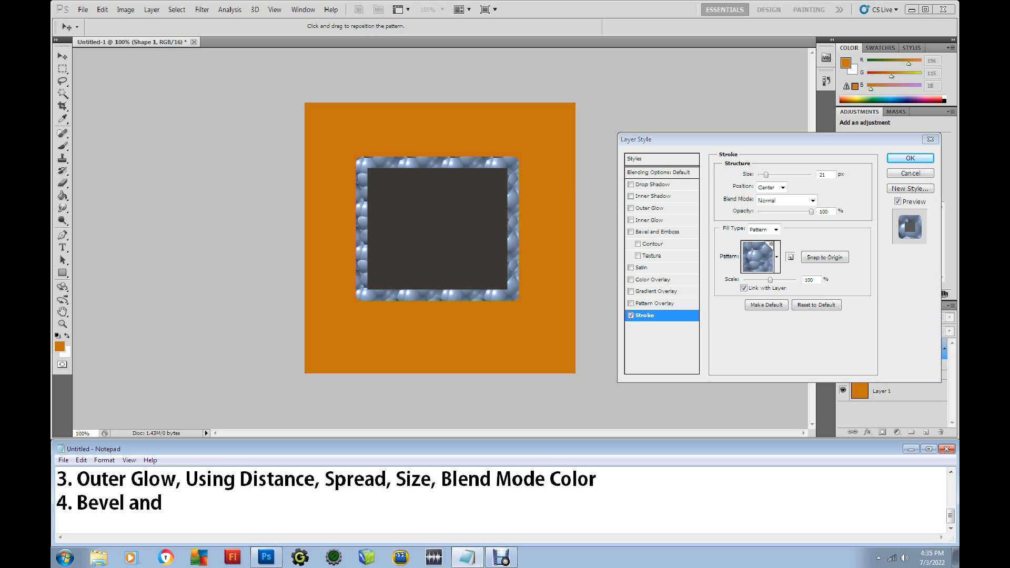
{"action": "type", "text": " Bmboss"}
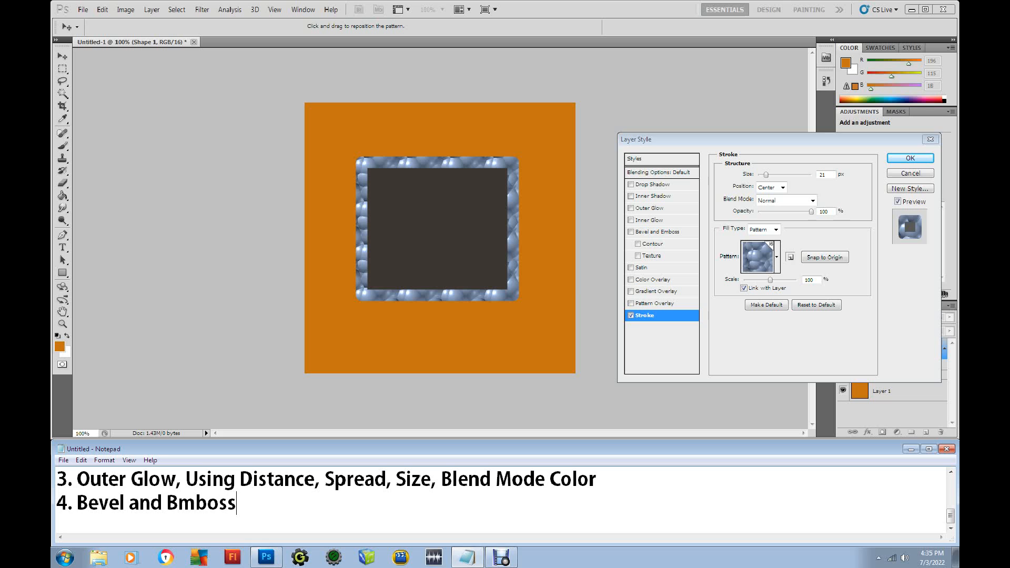
{"action": "type", "text": ", Contour, T"}
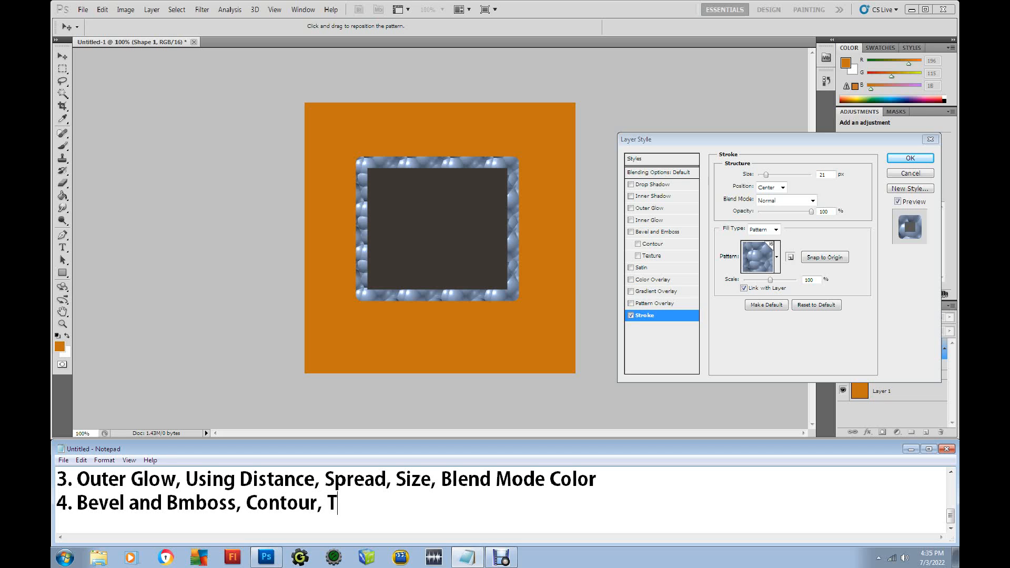
{"action": "type", "text": "exture"}
{"action": "key", "text": "Return"}
Step: Add "5. Satin" and "6. Color Overlay" as the following lines of the notes list
{"action": "type", "text": "5"}
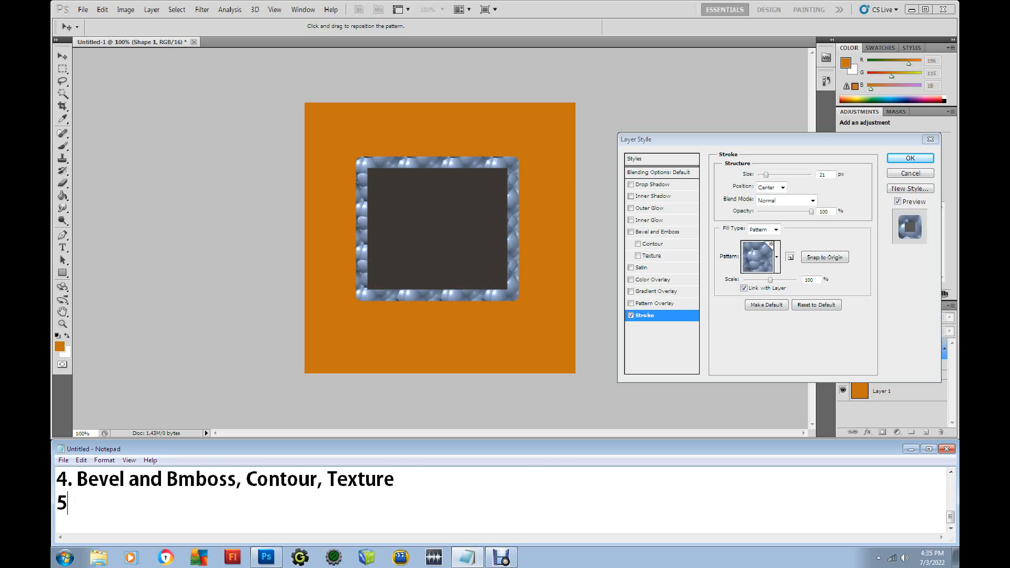
{"action": "type", "text": ". Satin"}
{"action": "key", "text": "Return"}
{"action": "type", "text": "6."}
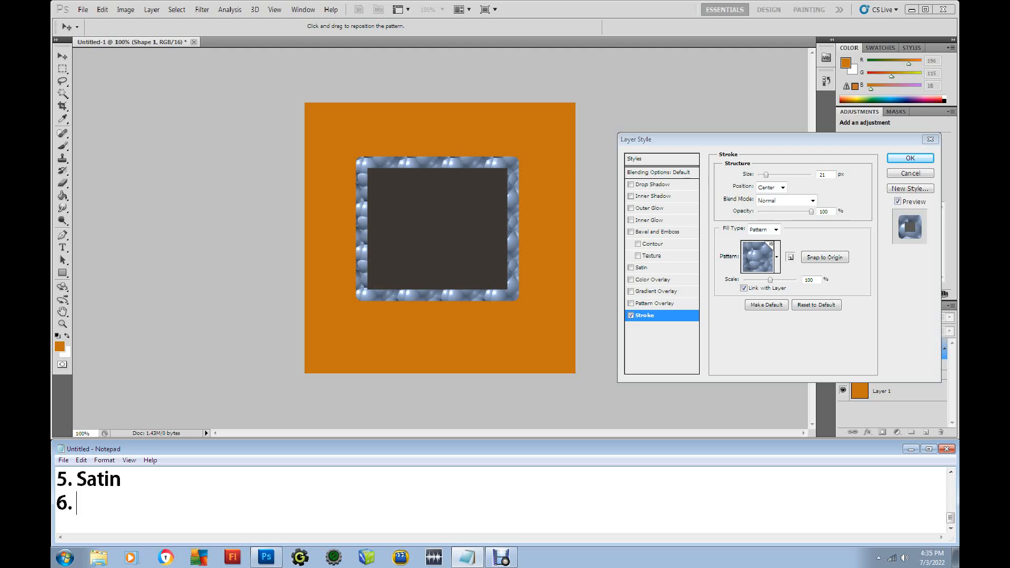
{"action": "type", "text": " Color Overlay"}
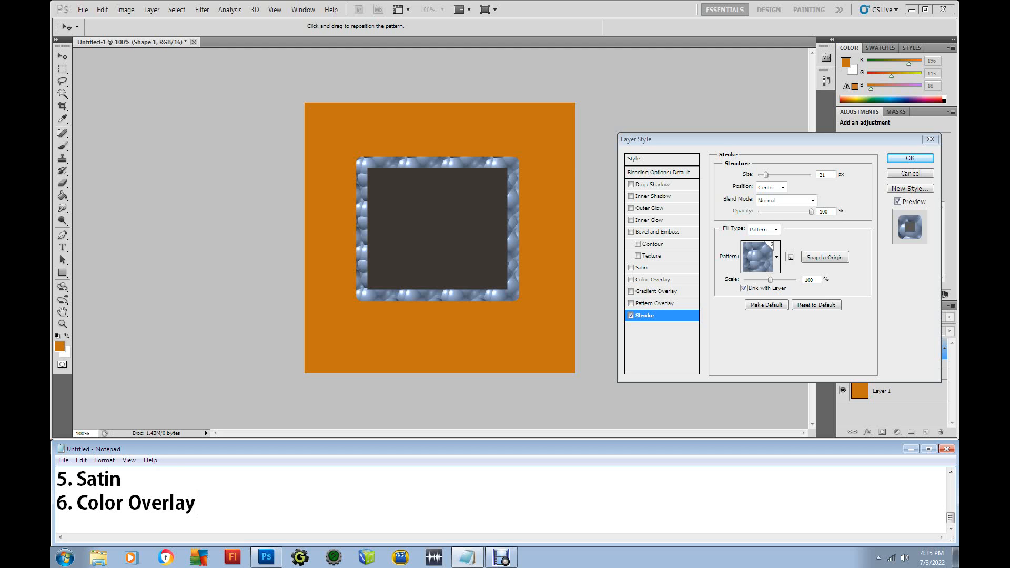
{"action": "key", "text": "Return"}
Step: Add list items "7. Gradient Overlay", "8. Pattern Overlay" and "9. Stroke" to the notes
{"action": "type", "text": "7. "}
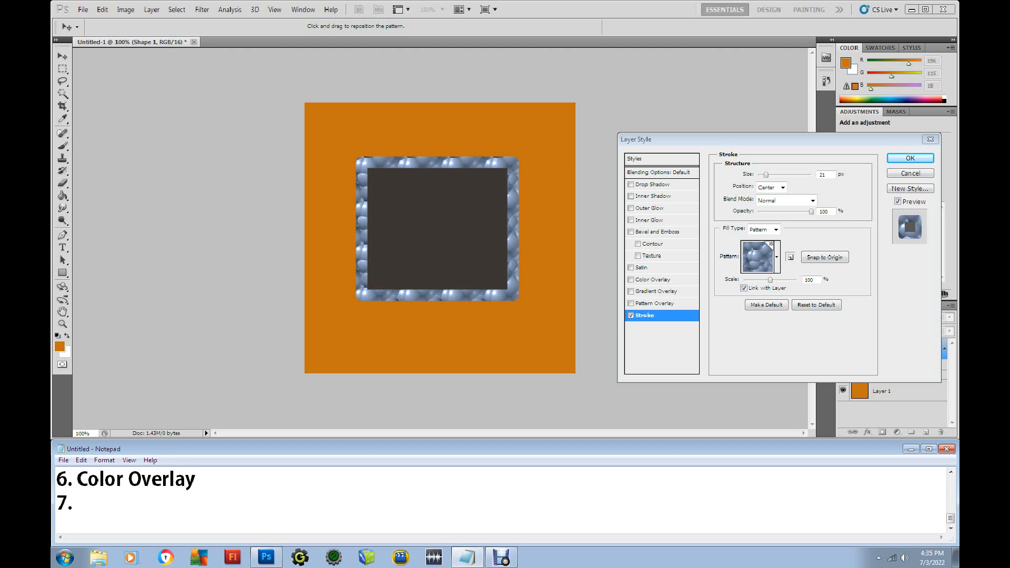
{"action": "type", "text": "Gradient Overlay"}
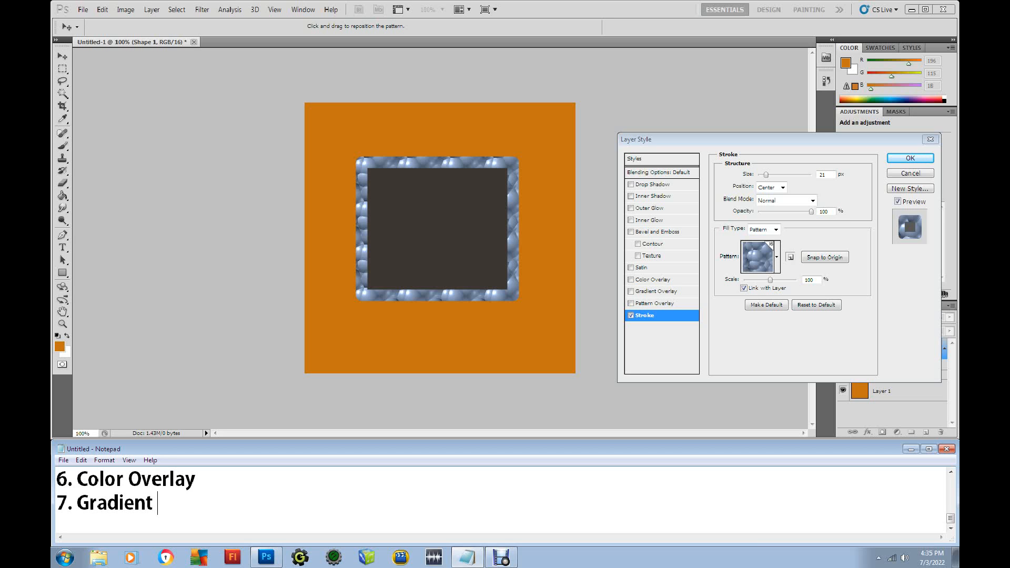
{"action": "key", "text": "Return"}
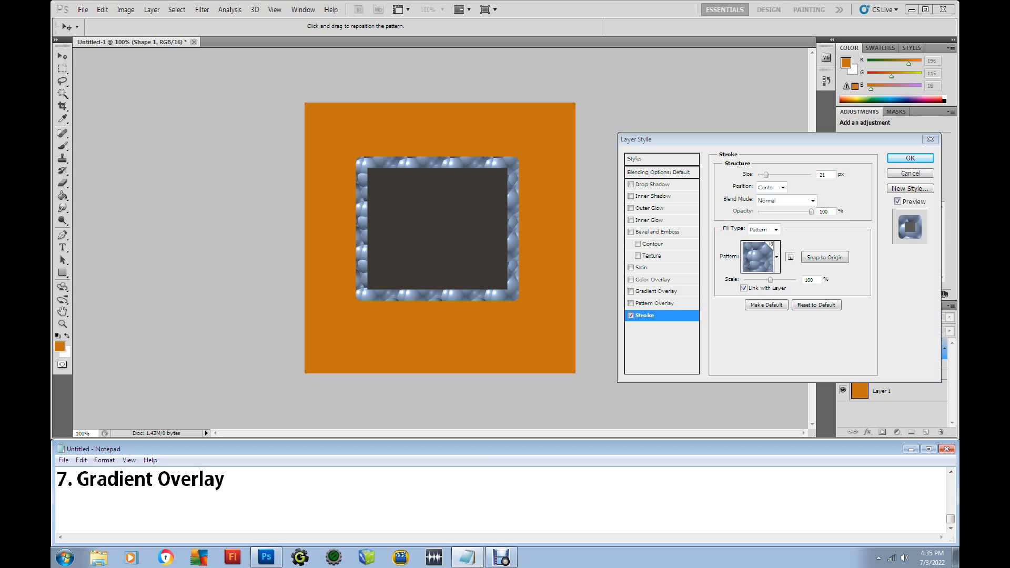
{"action": "type", "text": "8. Pattern Overlay"}
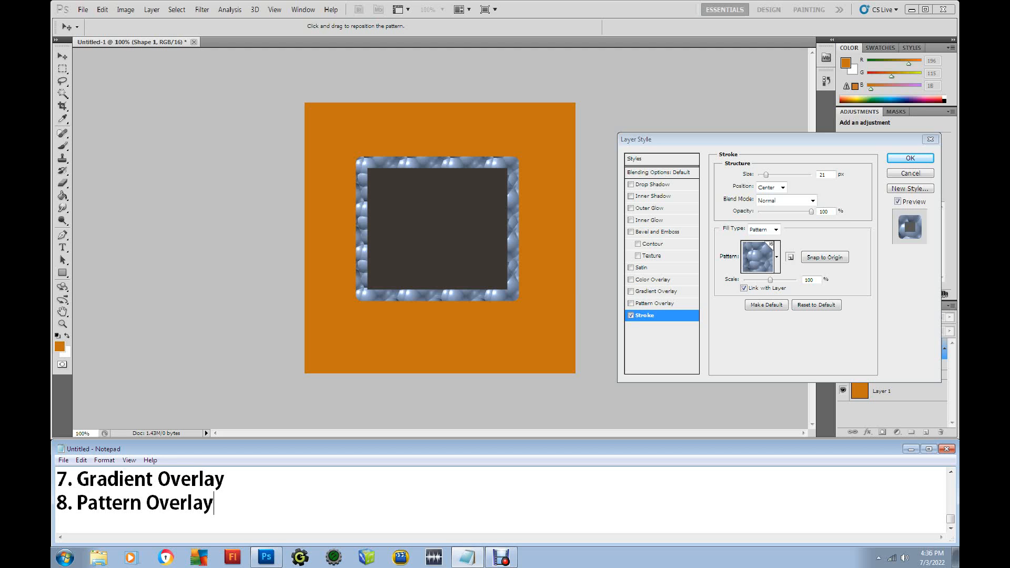
{"action": "key", "text": "Return"}
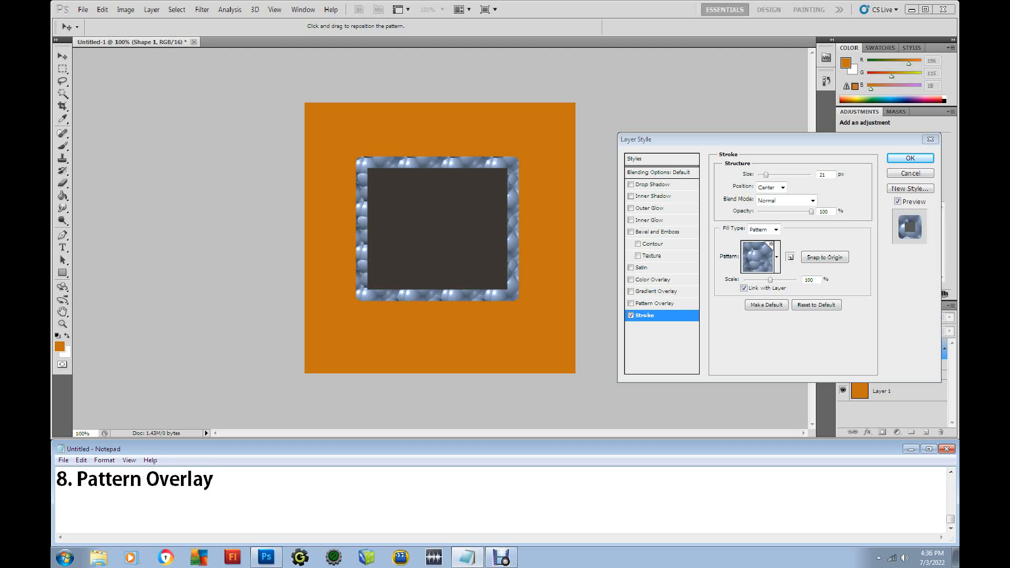
{"action": "type", "text": "9. Stroke"}
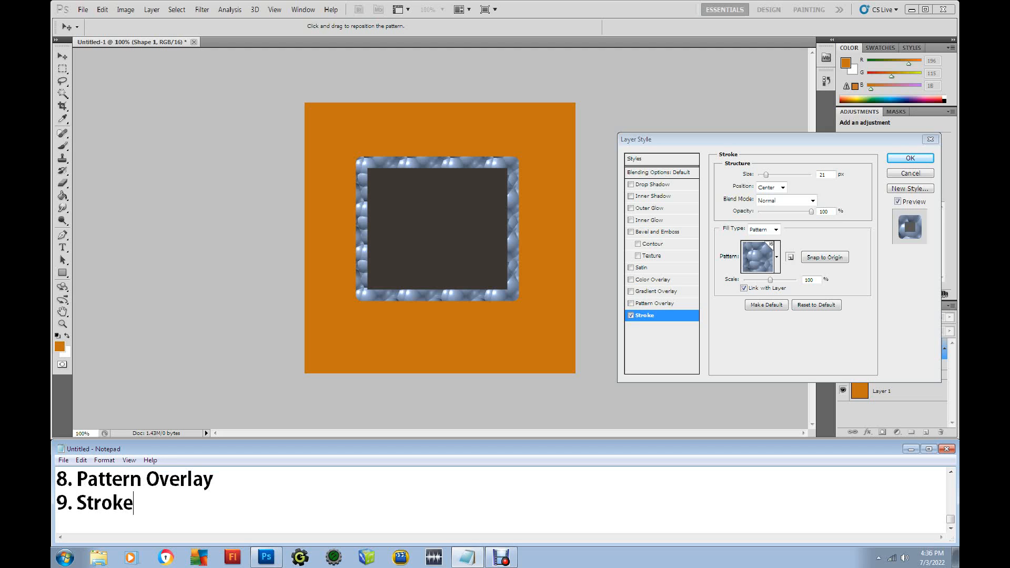
{"action": "key", "text": "Return"}
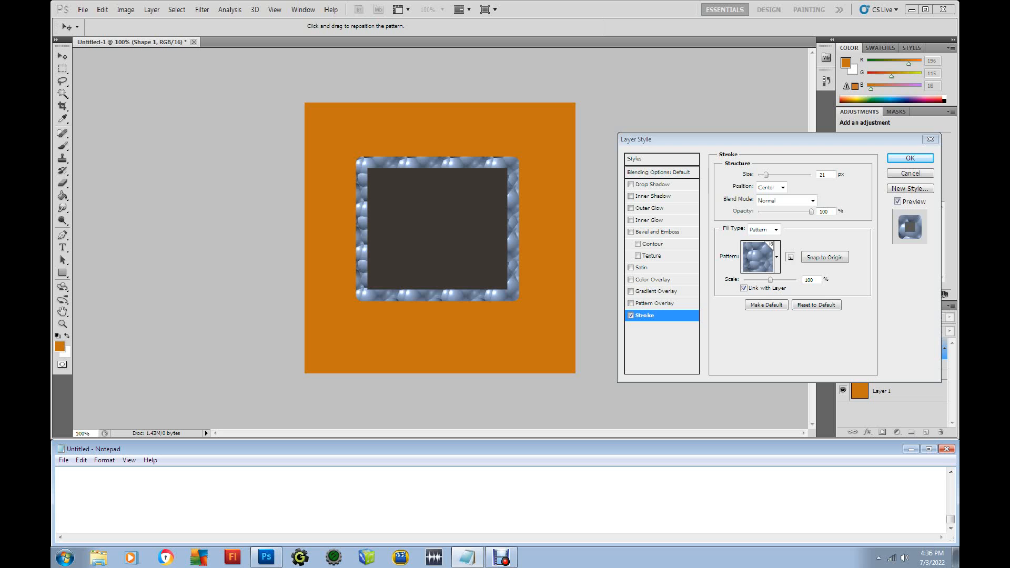
Step: Below the list, write "Play around with the options to create you're own look for your", leaving a blank line above it
{"action": "type", "text": "Play ar"}
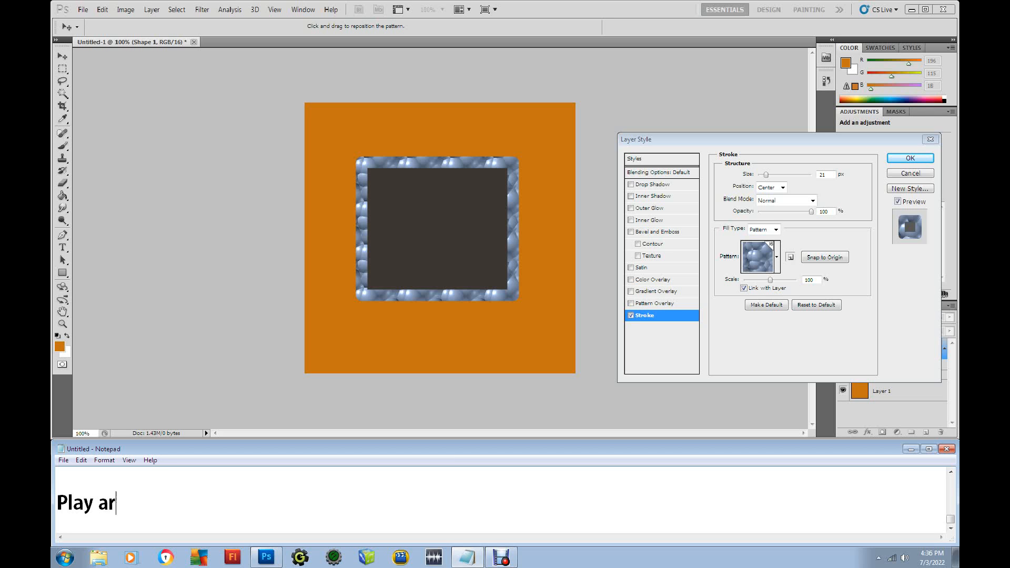
{"action": "type", "text": "ound with the"}
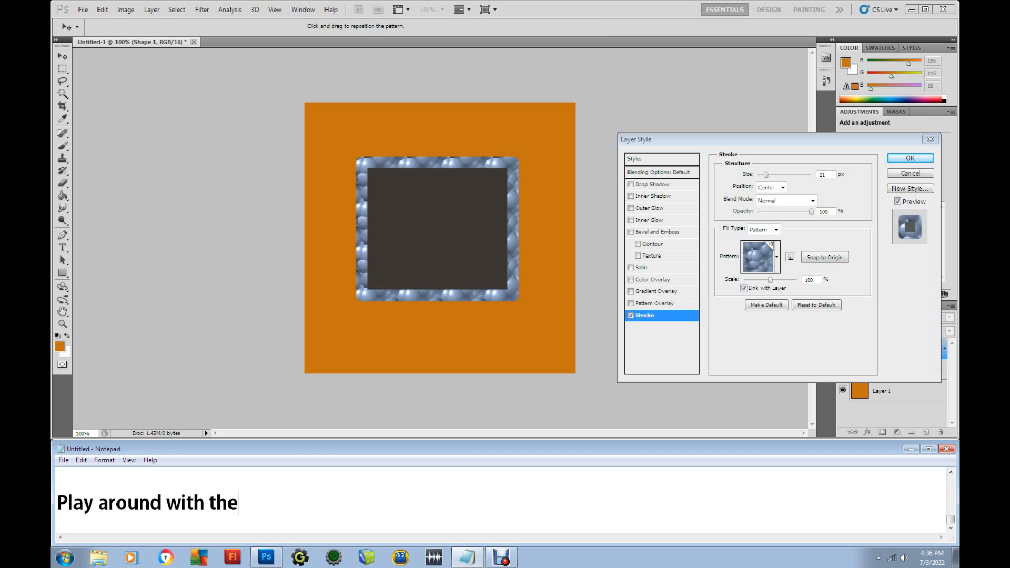
{"action": "type", "text": " option"}
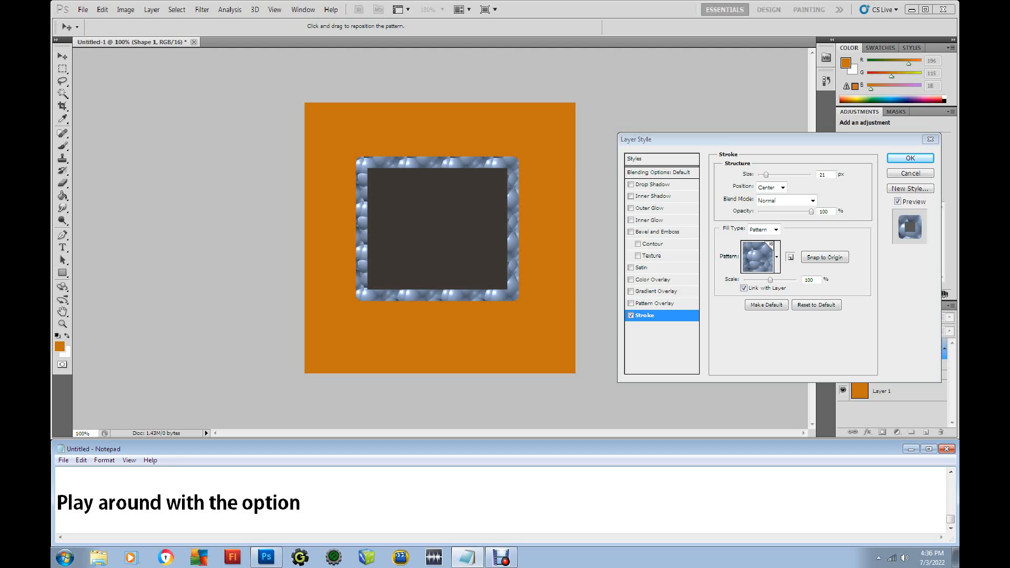
{"action": "type", "text": "s to create"}
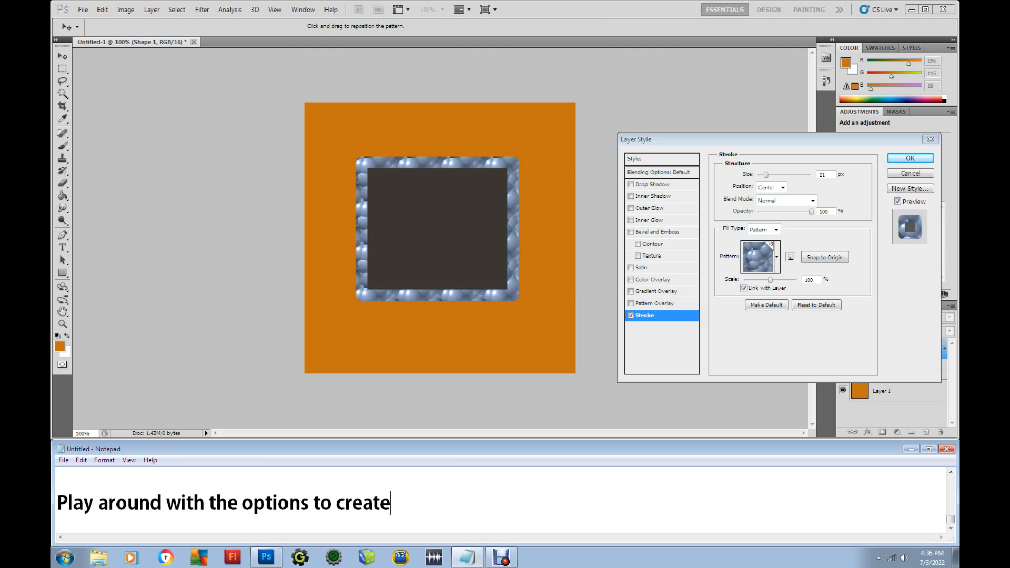
{"action": "type", "text": " your"}
{"action": "key", "text": "BackSpace"}
{"action": "key", "text": "BackSpace"}
{"action": "type", "text": "'re wo"}
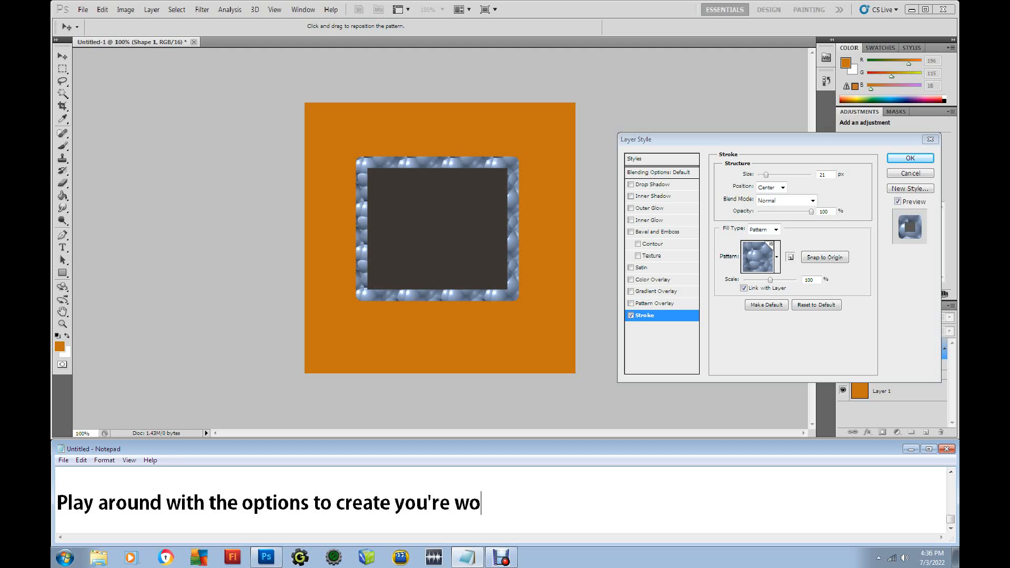
{"action": "key", "text": "BackSpace"}
{"action": "key", "text": "BackSpace"}
{"action": "type", "text": "own lo"}
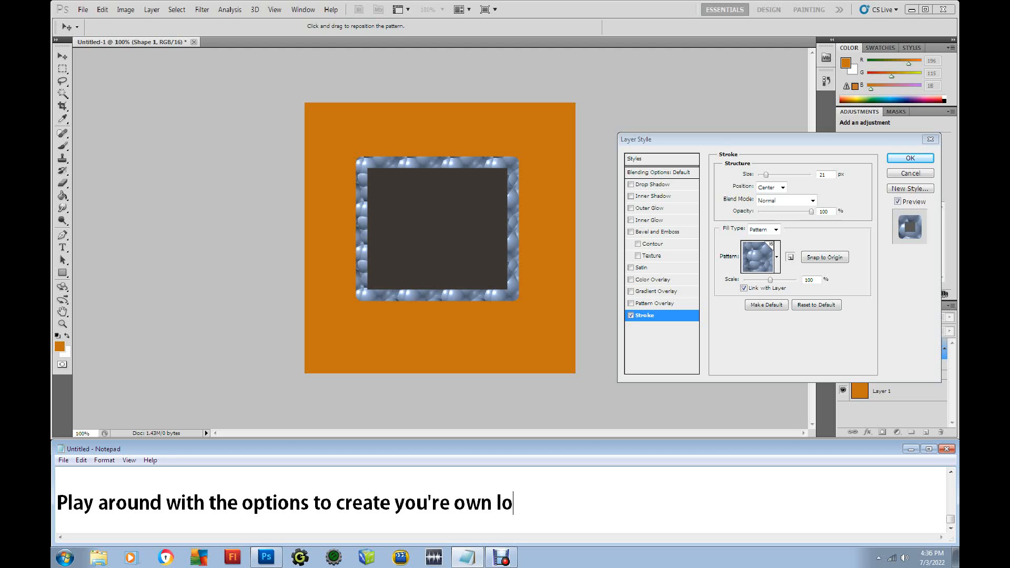
{"action": "type", "text": "ok for your"}
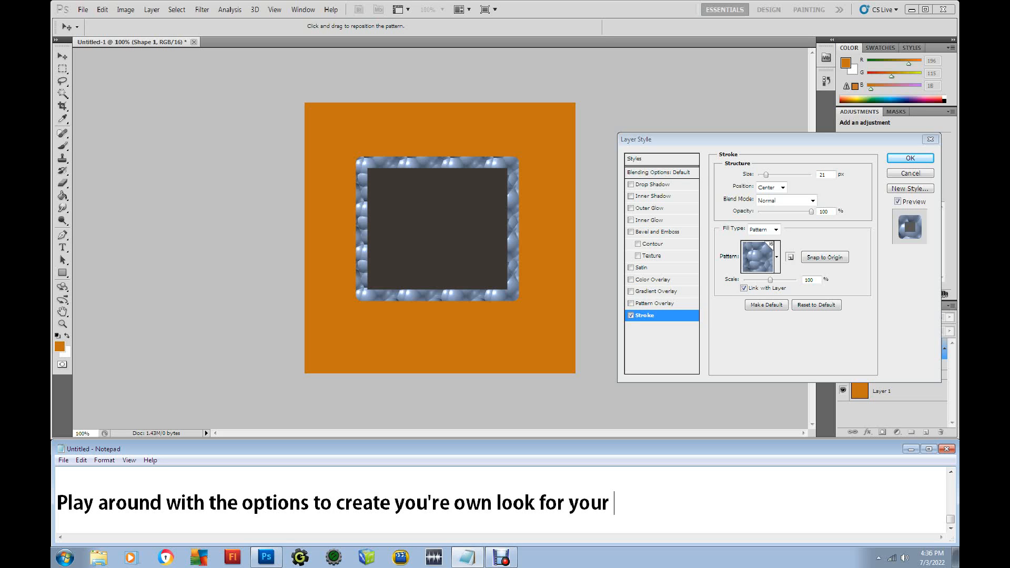
Step: Finish the closing note with "image. Thanks for Watching....."
{"action": "type", "text": " image. Thanks "}
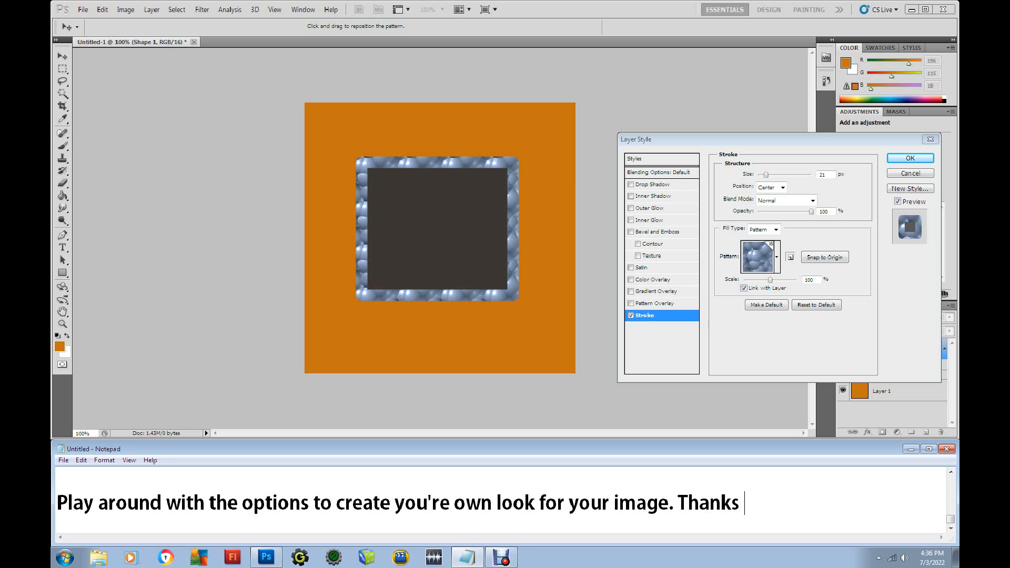
{"action": "type", "text": "for Watc"}
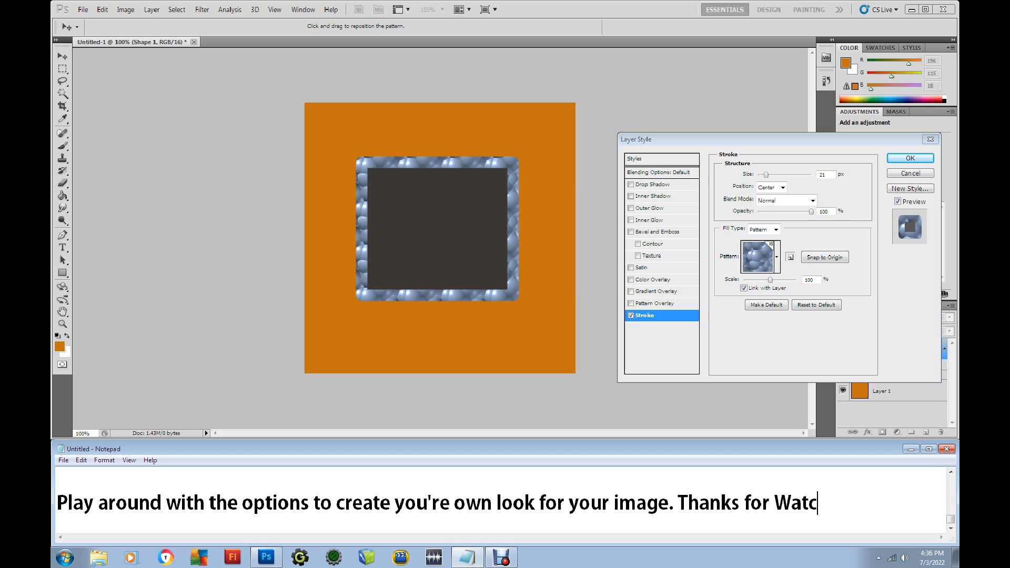
{"action": "type", "text": "hing....."}
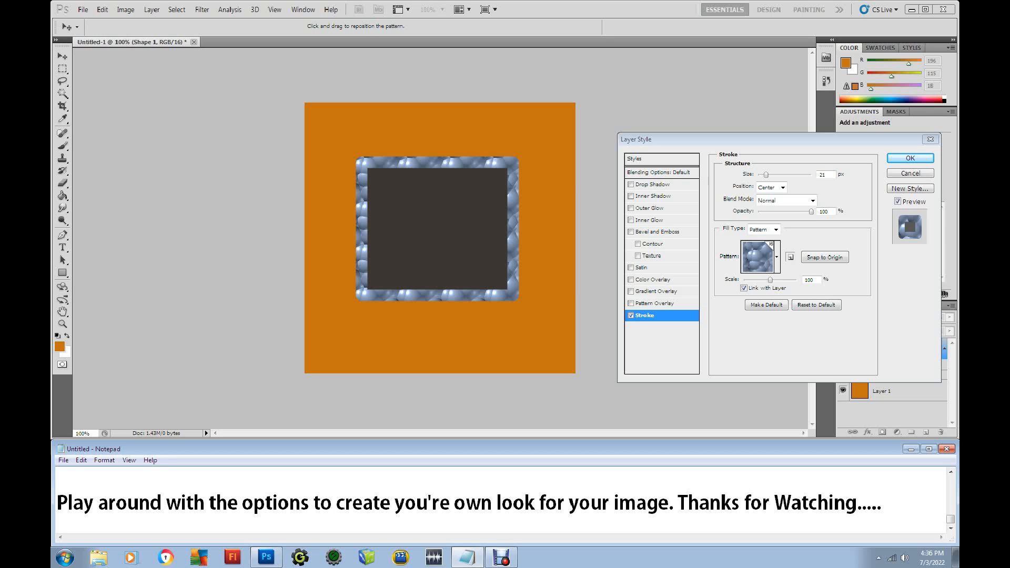